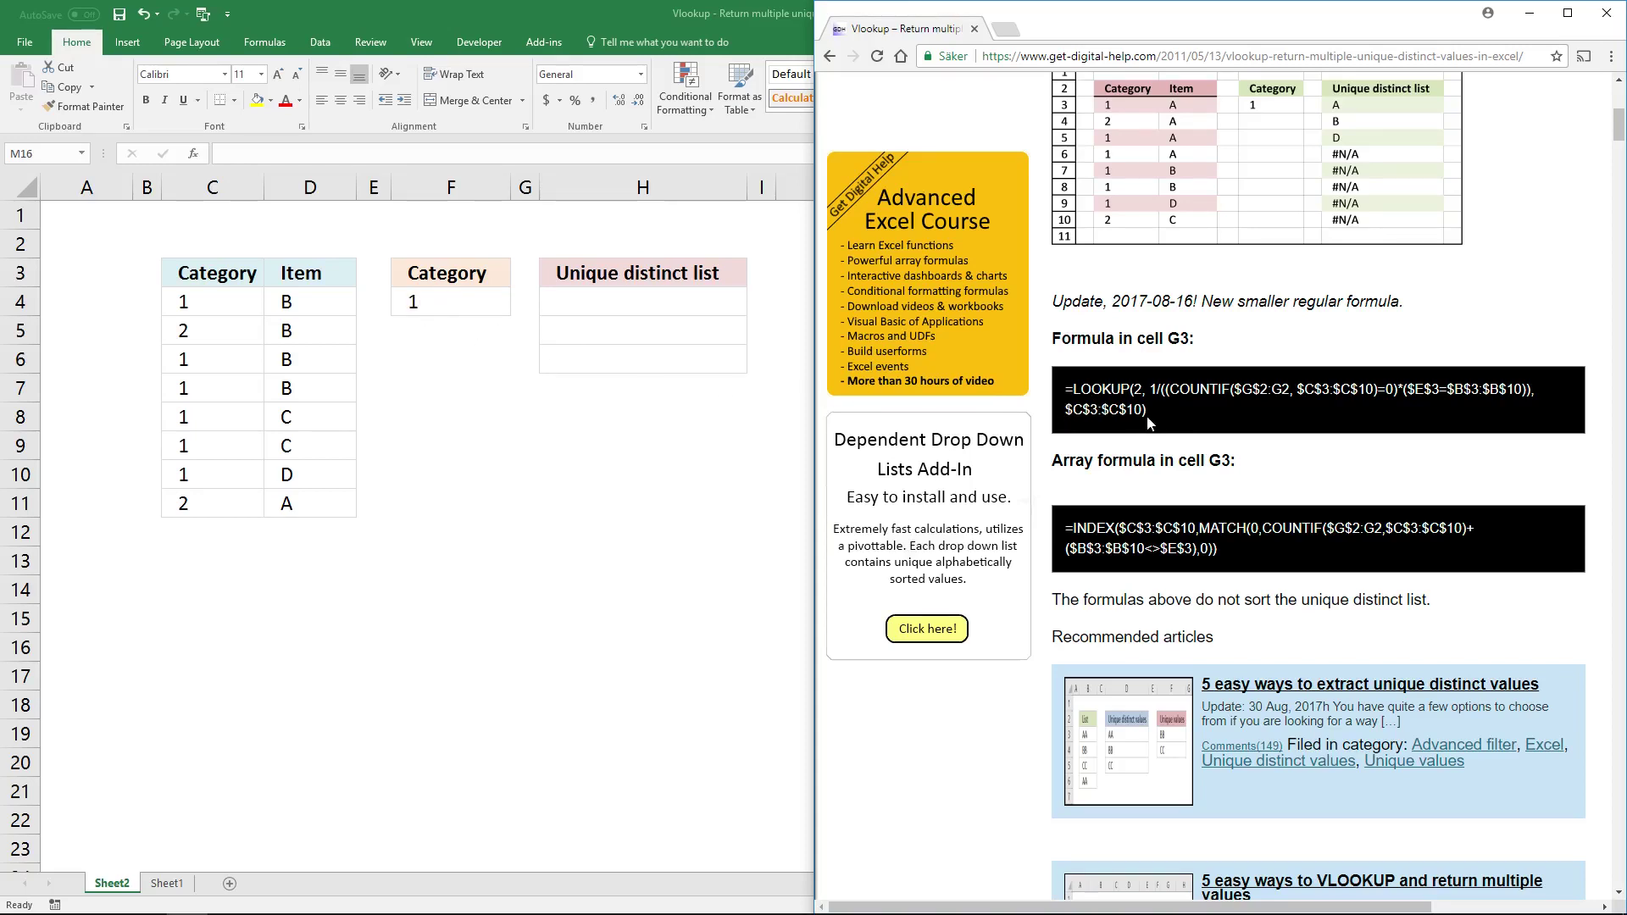
Copy the LOOKUP formula for cell G3 from the web page and paste it into H4 of the Excel sheet.
left_click_drag(1148, 412, 1066, 390)
key("ctrl+c")
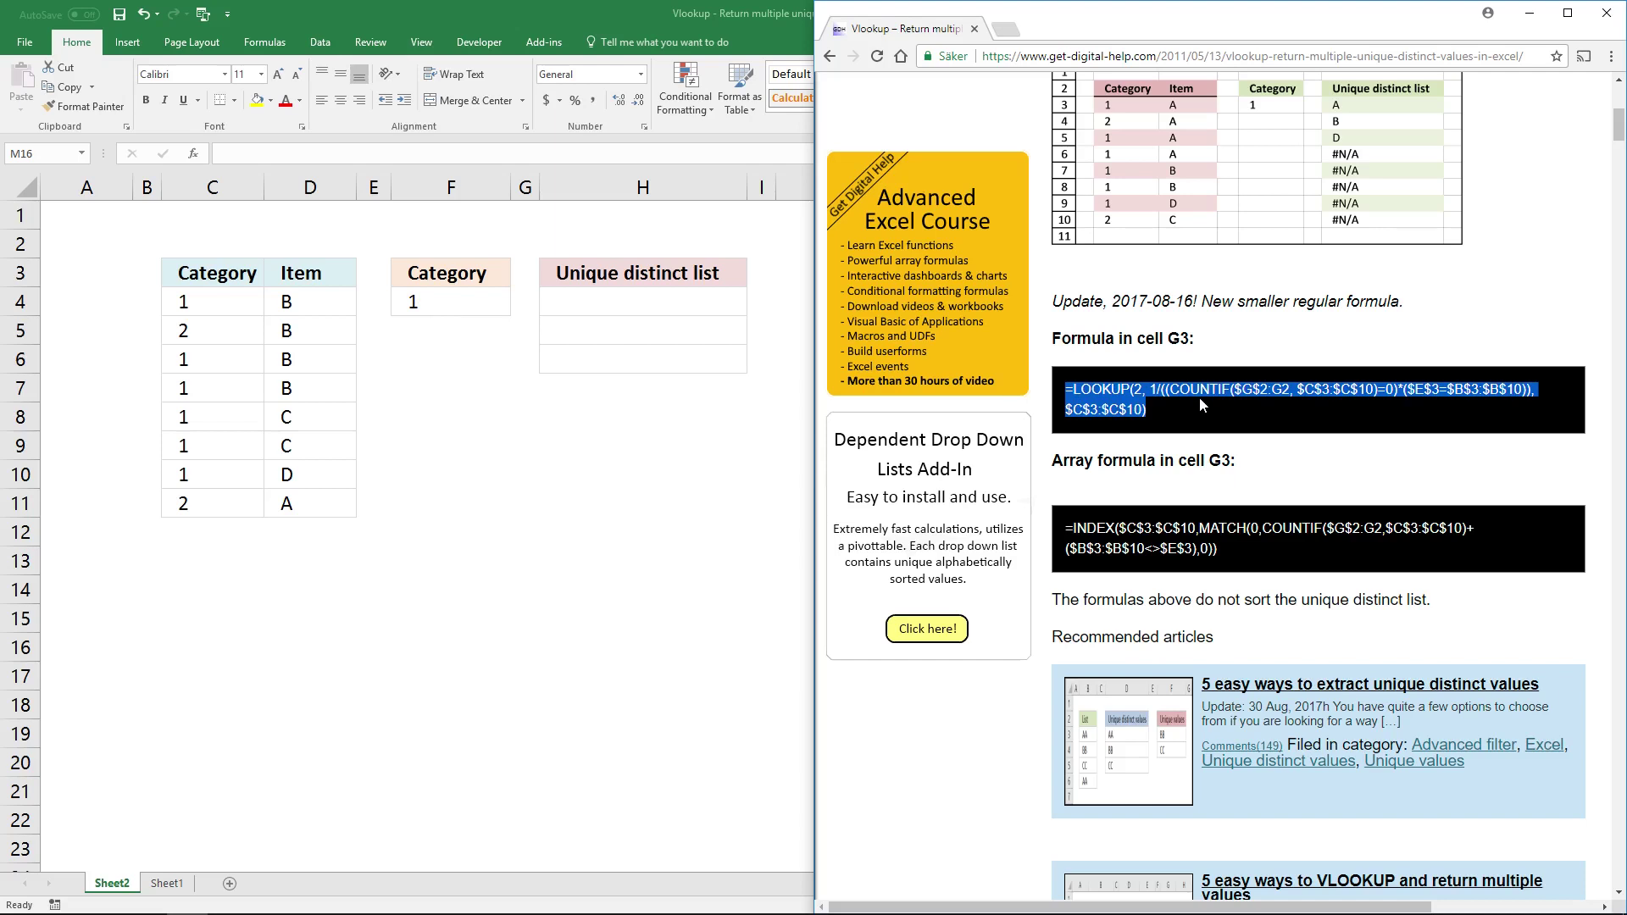
key("alt+Tab")
left_click(615, 294)
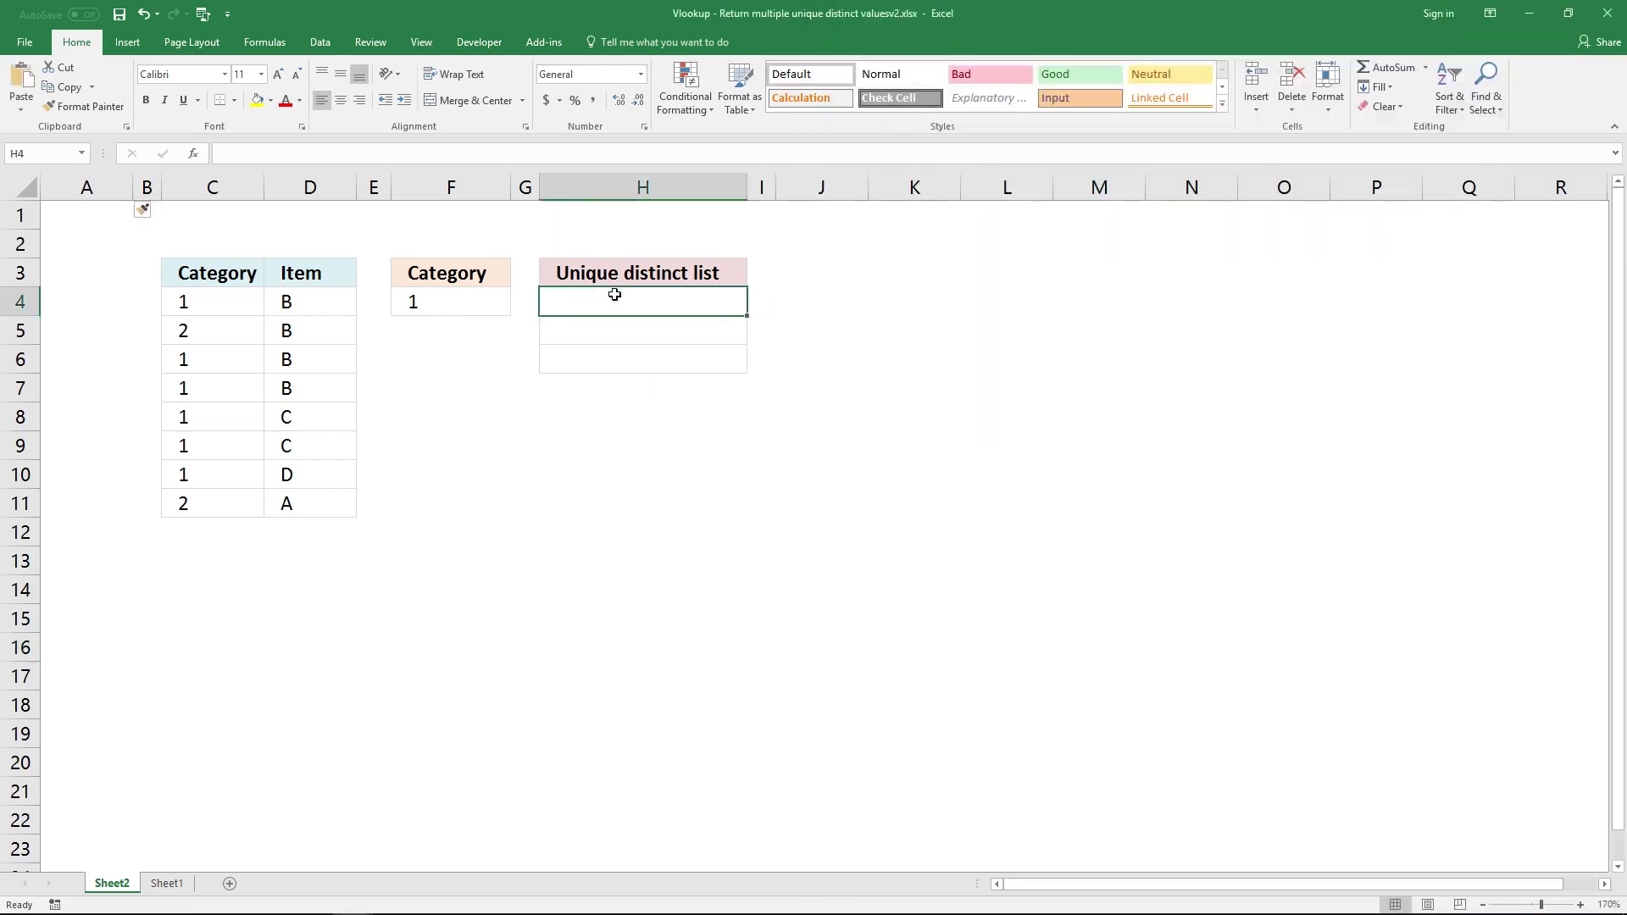
left_click(582, 153)
key("ctrl+v")
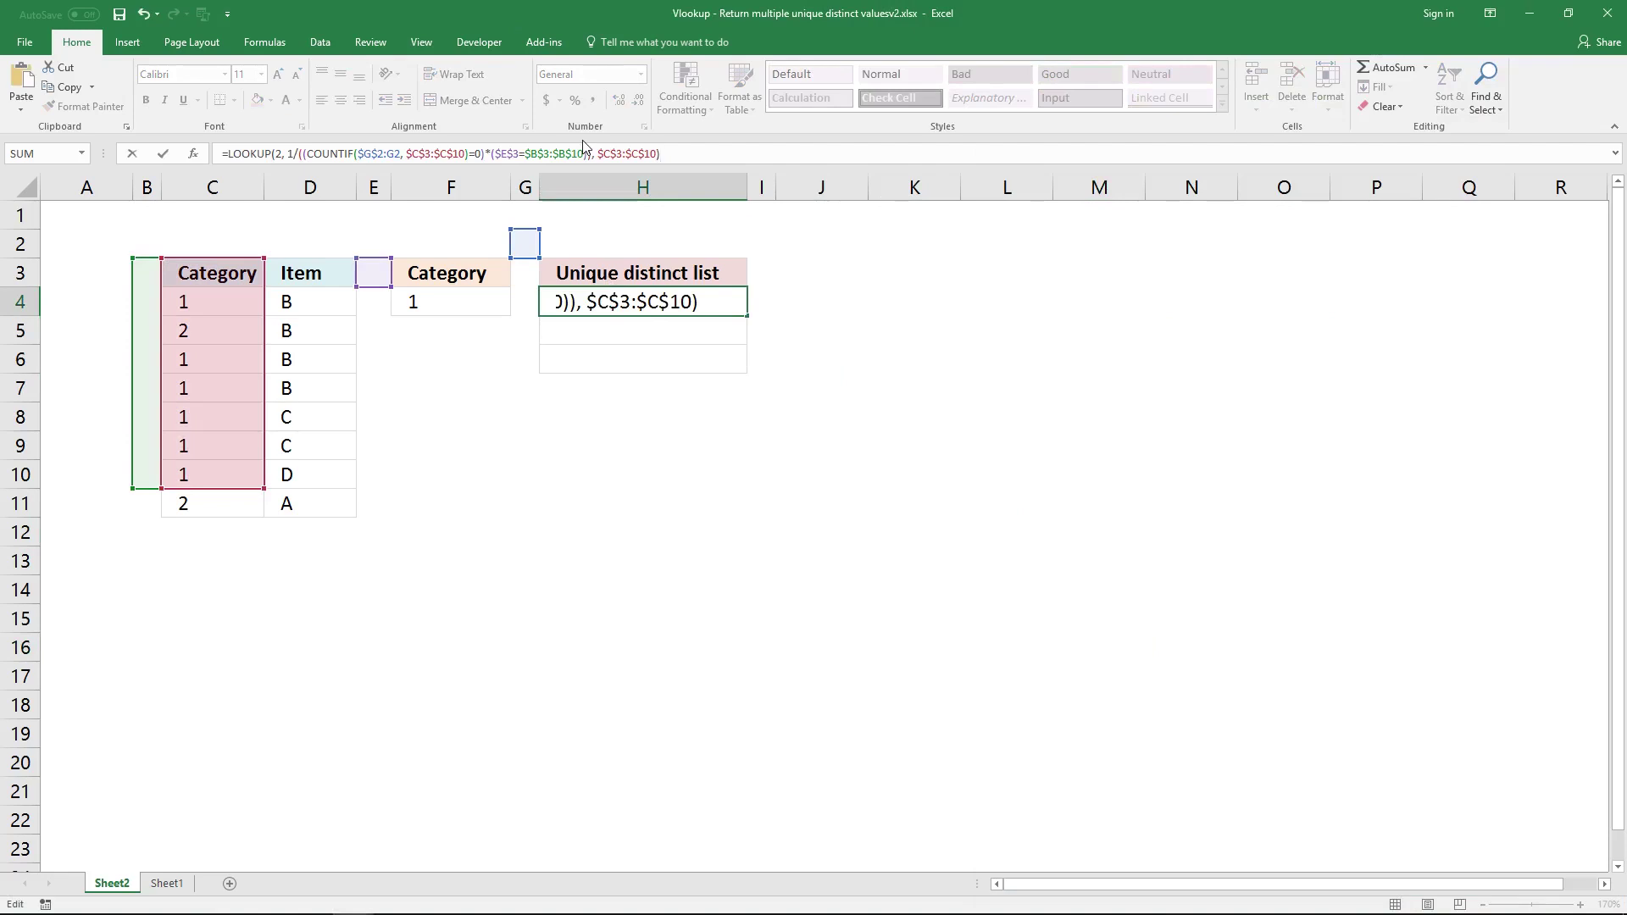
Repoint the pasted formula's COUNTIF range to $H$3:H3 and its category criterion to $F$4.
left_click(373, 155)
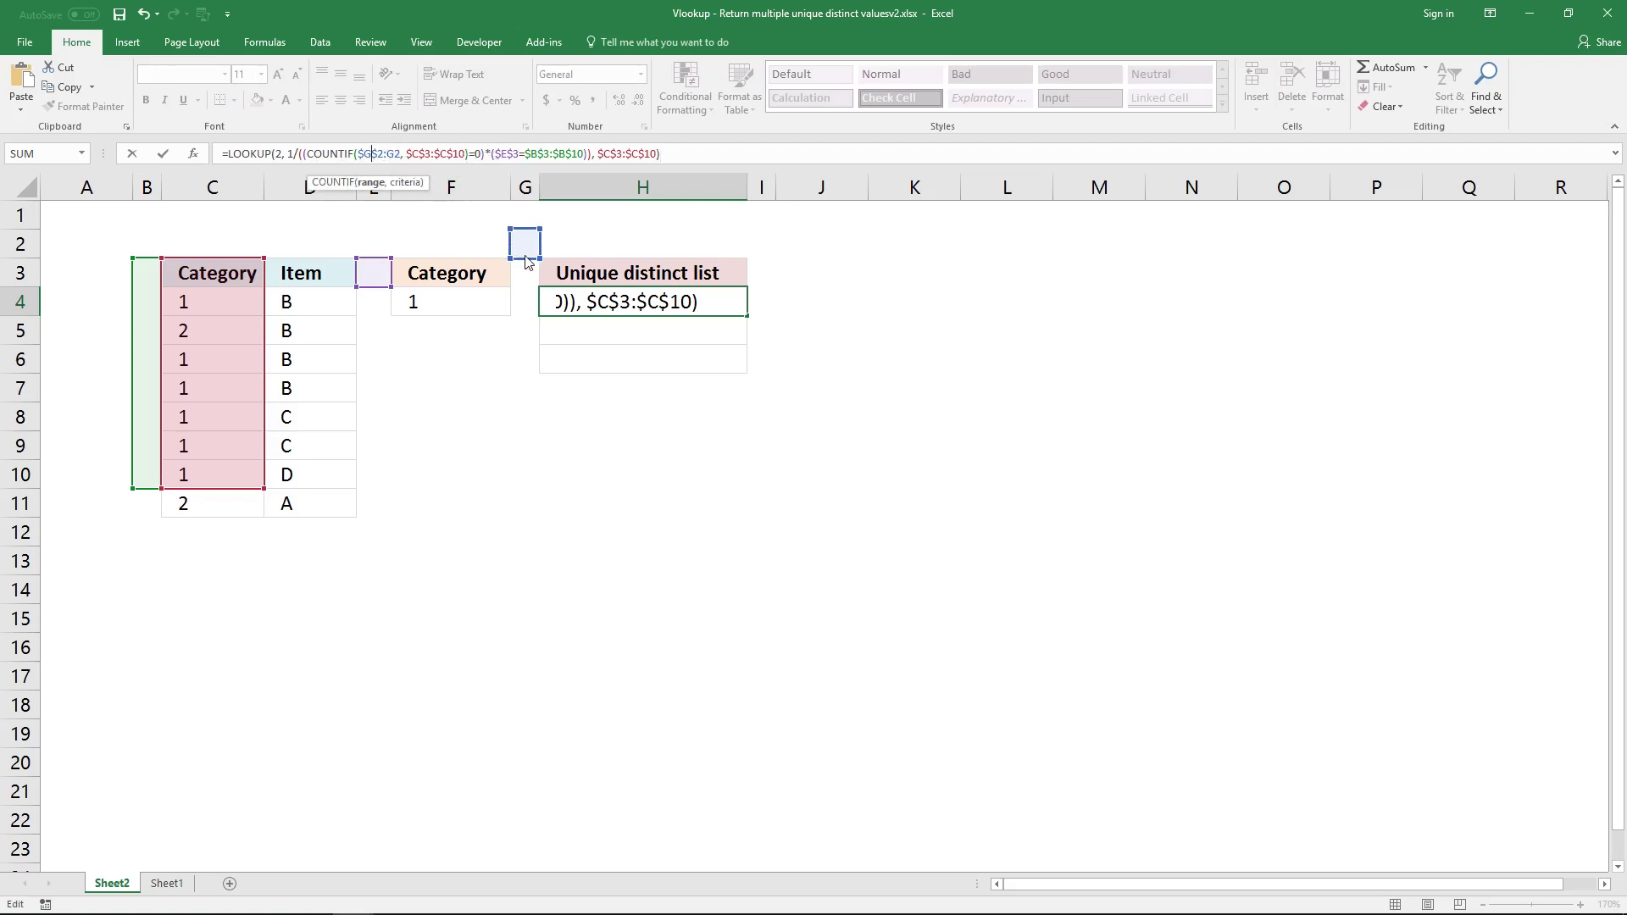
left_click_drag(526, 263, 602, 258)
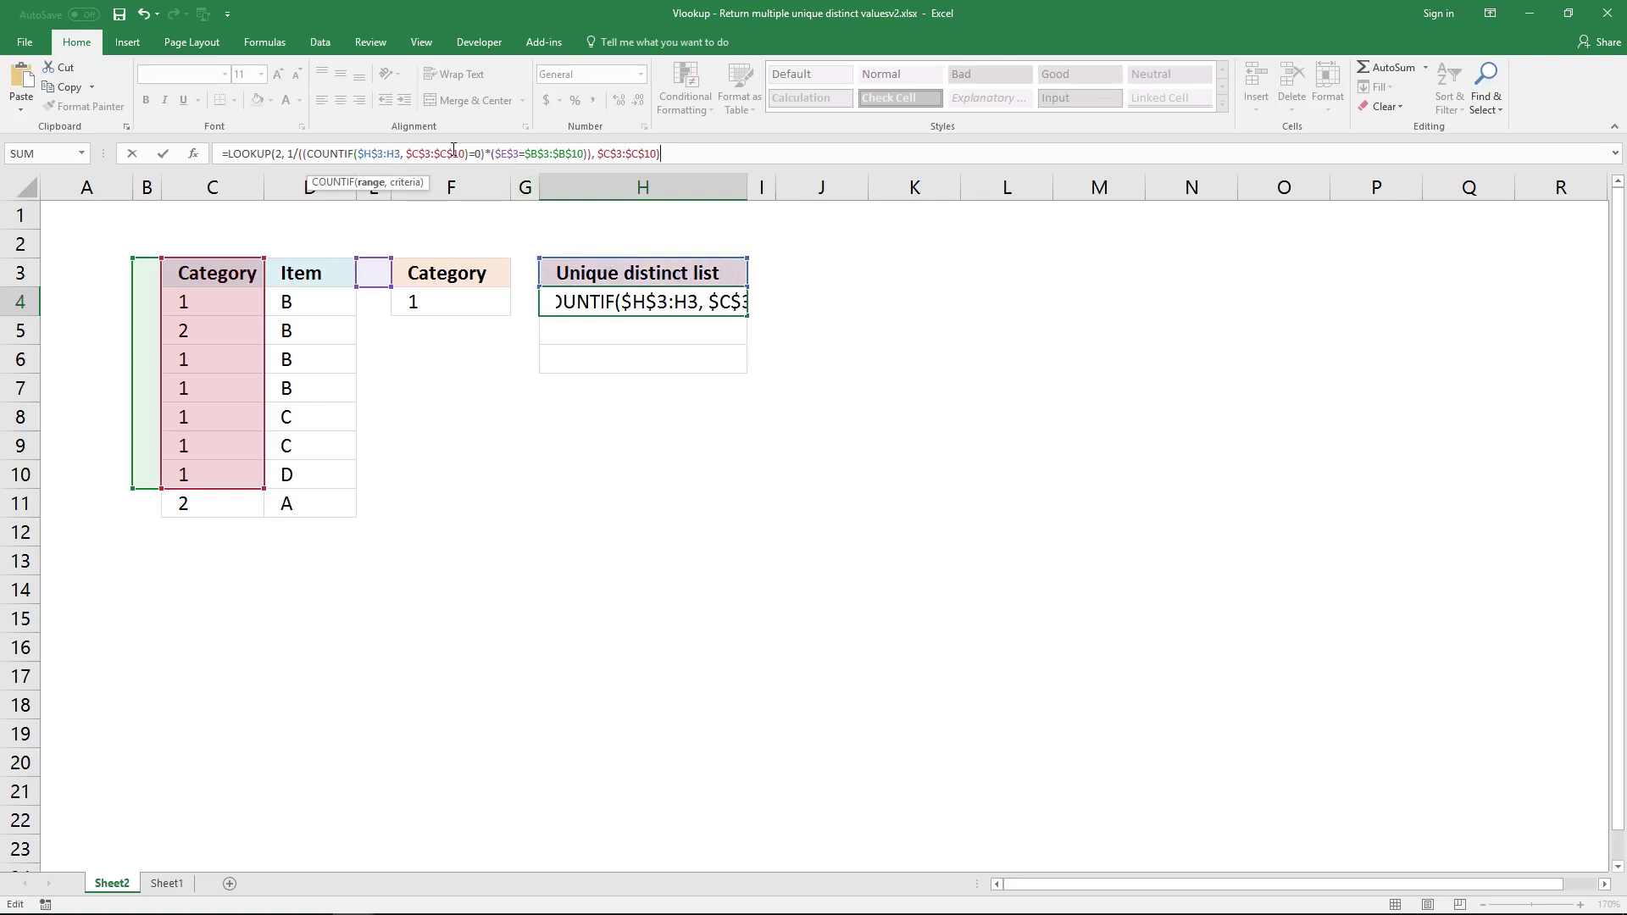
left_click_drag(373, 287, 417, 300)
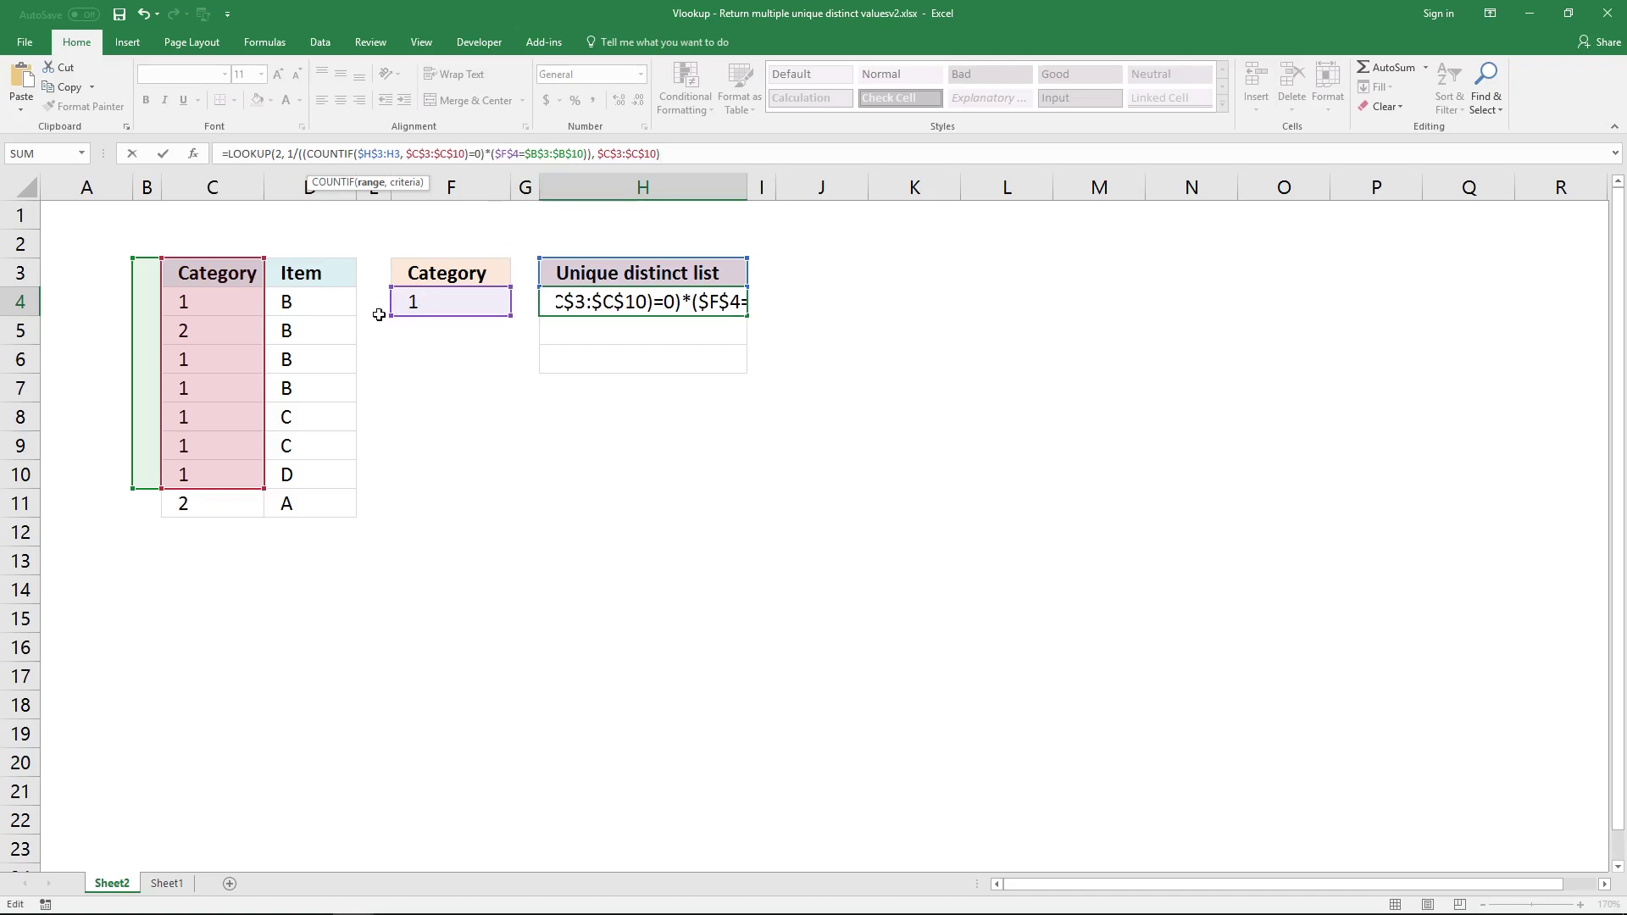
Set the formula's category range to $C$4:$C$11 and both item ranges to $D$4:$D$11, and enter it in H4.
double_click(535, 155)
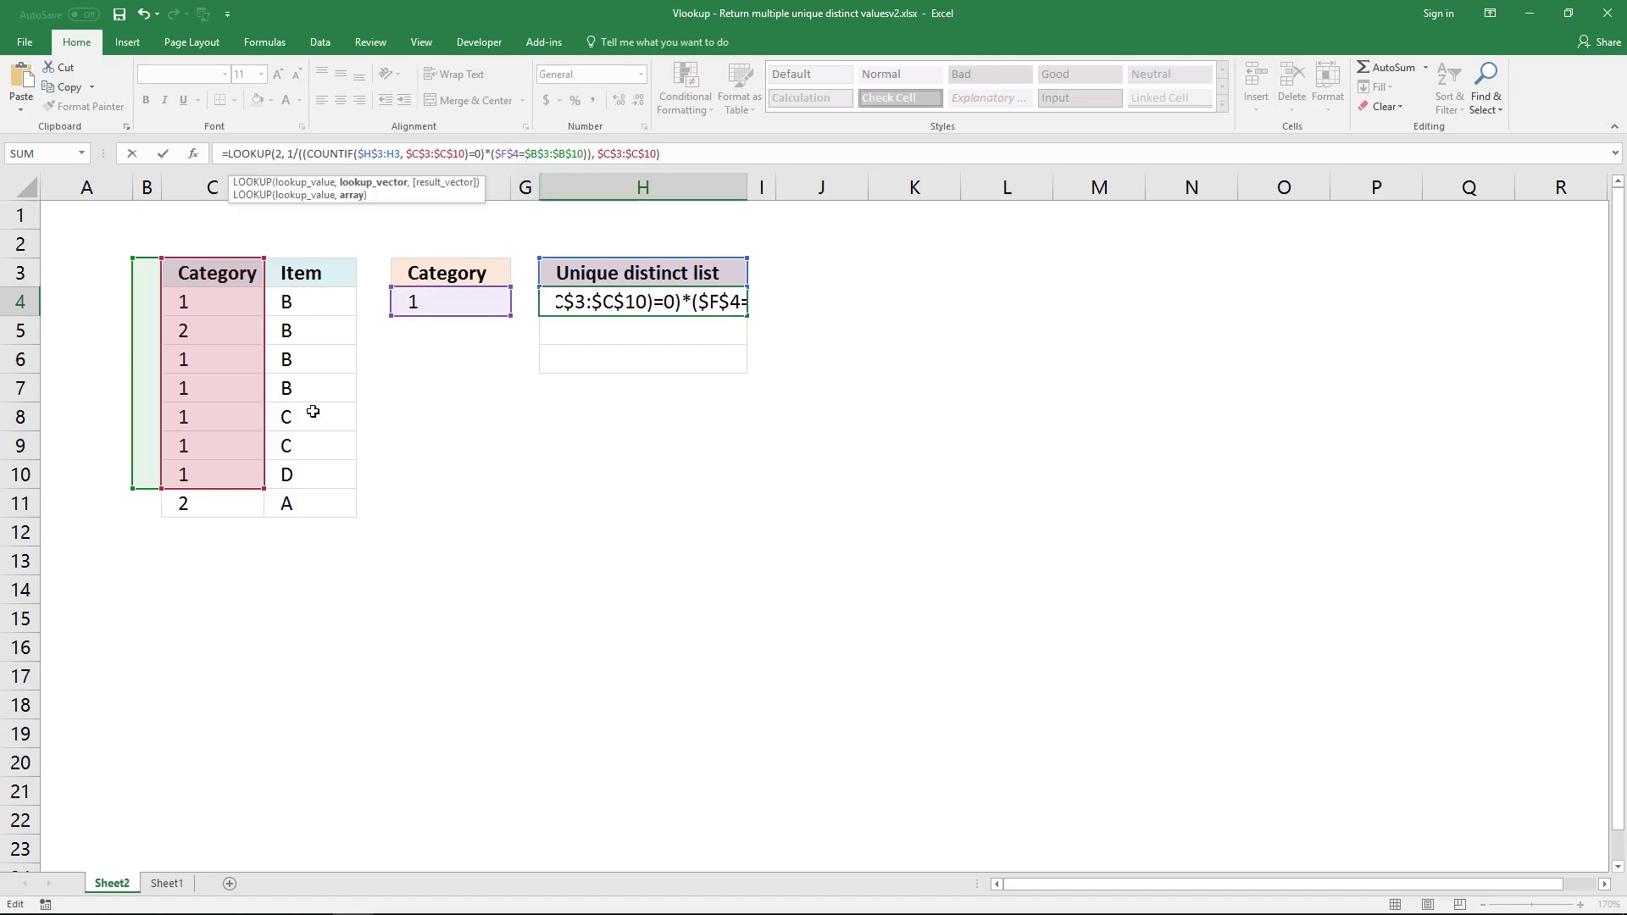
left_click_drag(143, 490, 171, 505)
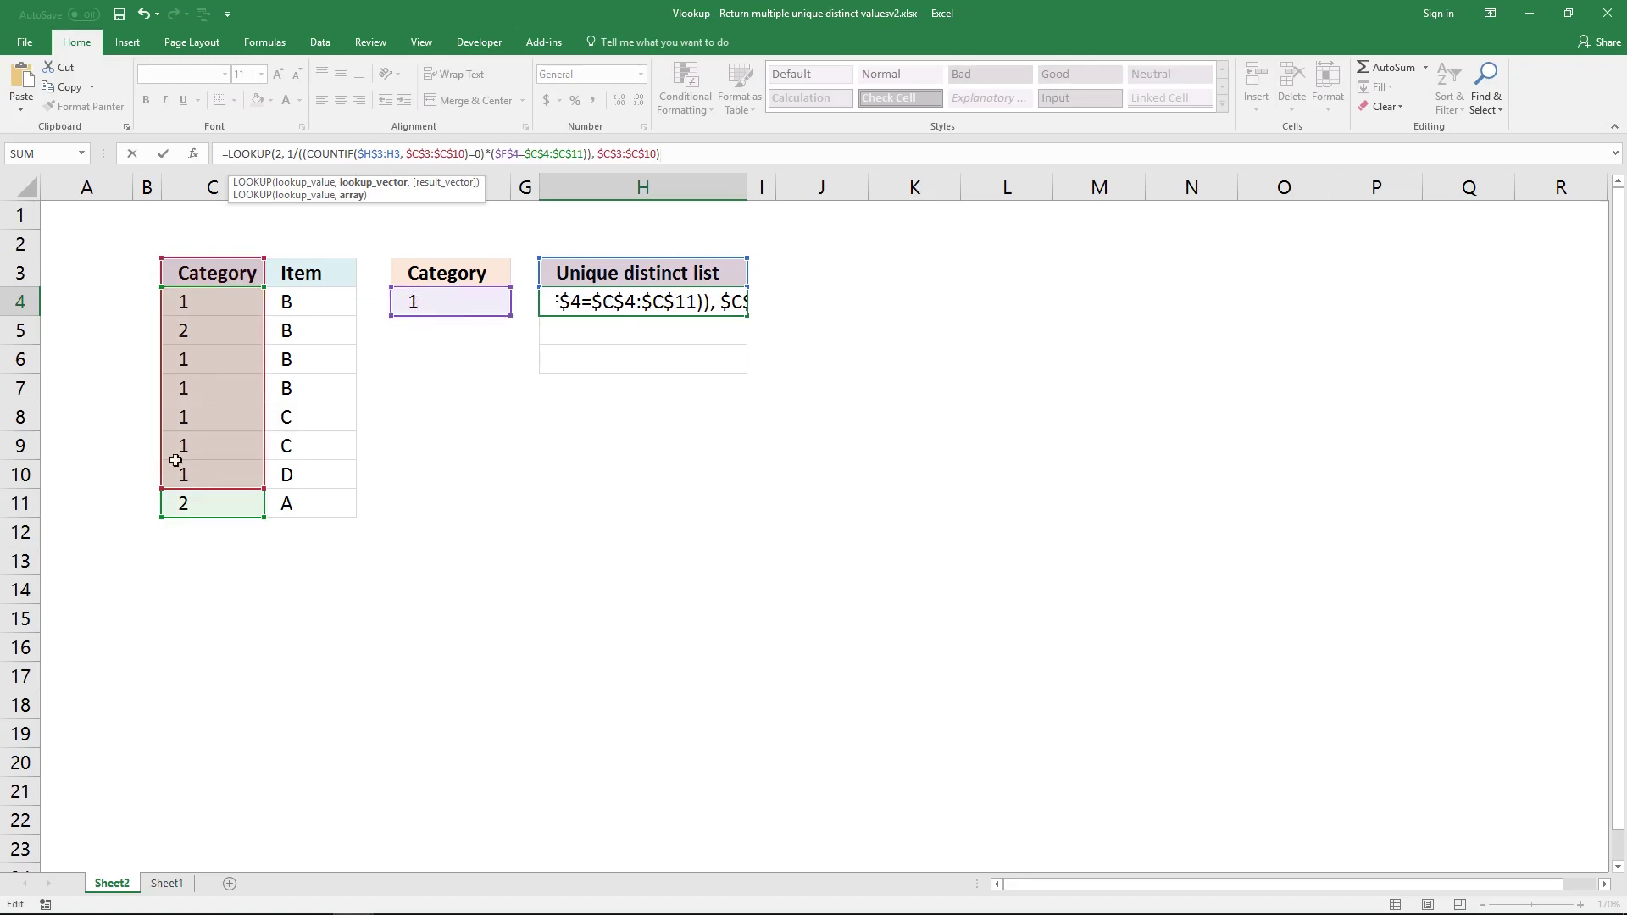
left_click_drag(216, 258, 318, 308)
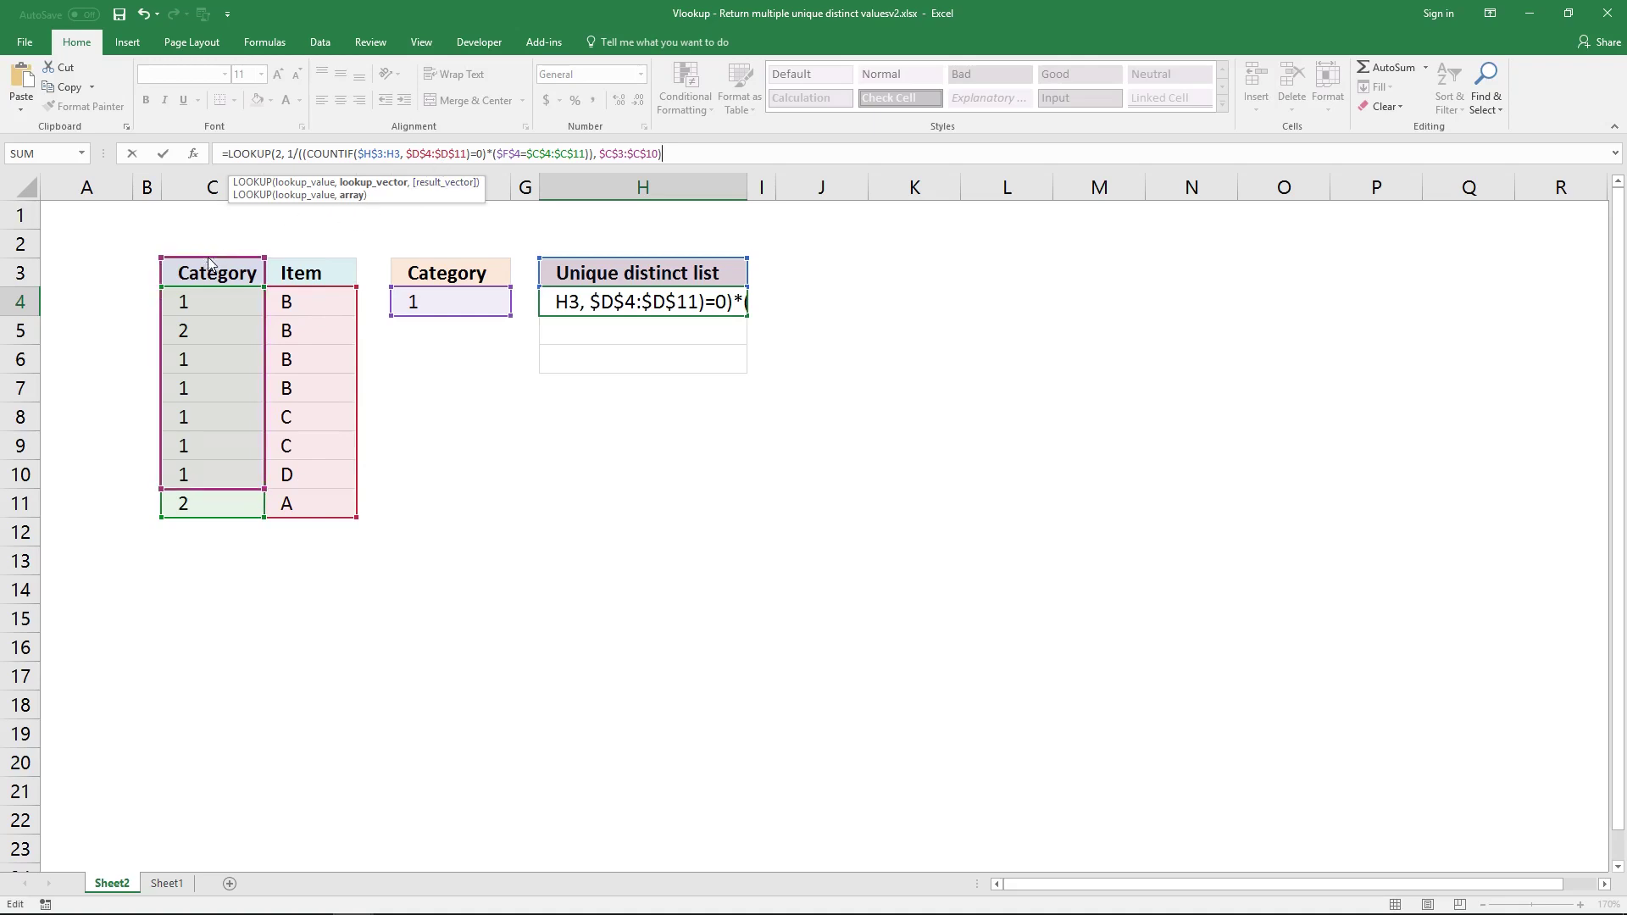
left_click_drag(218, 256, 309, 297)
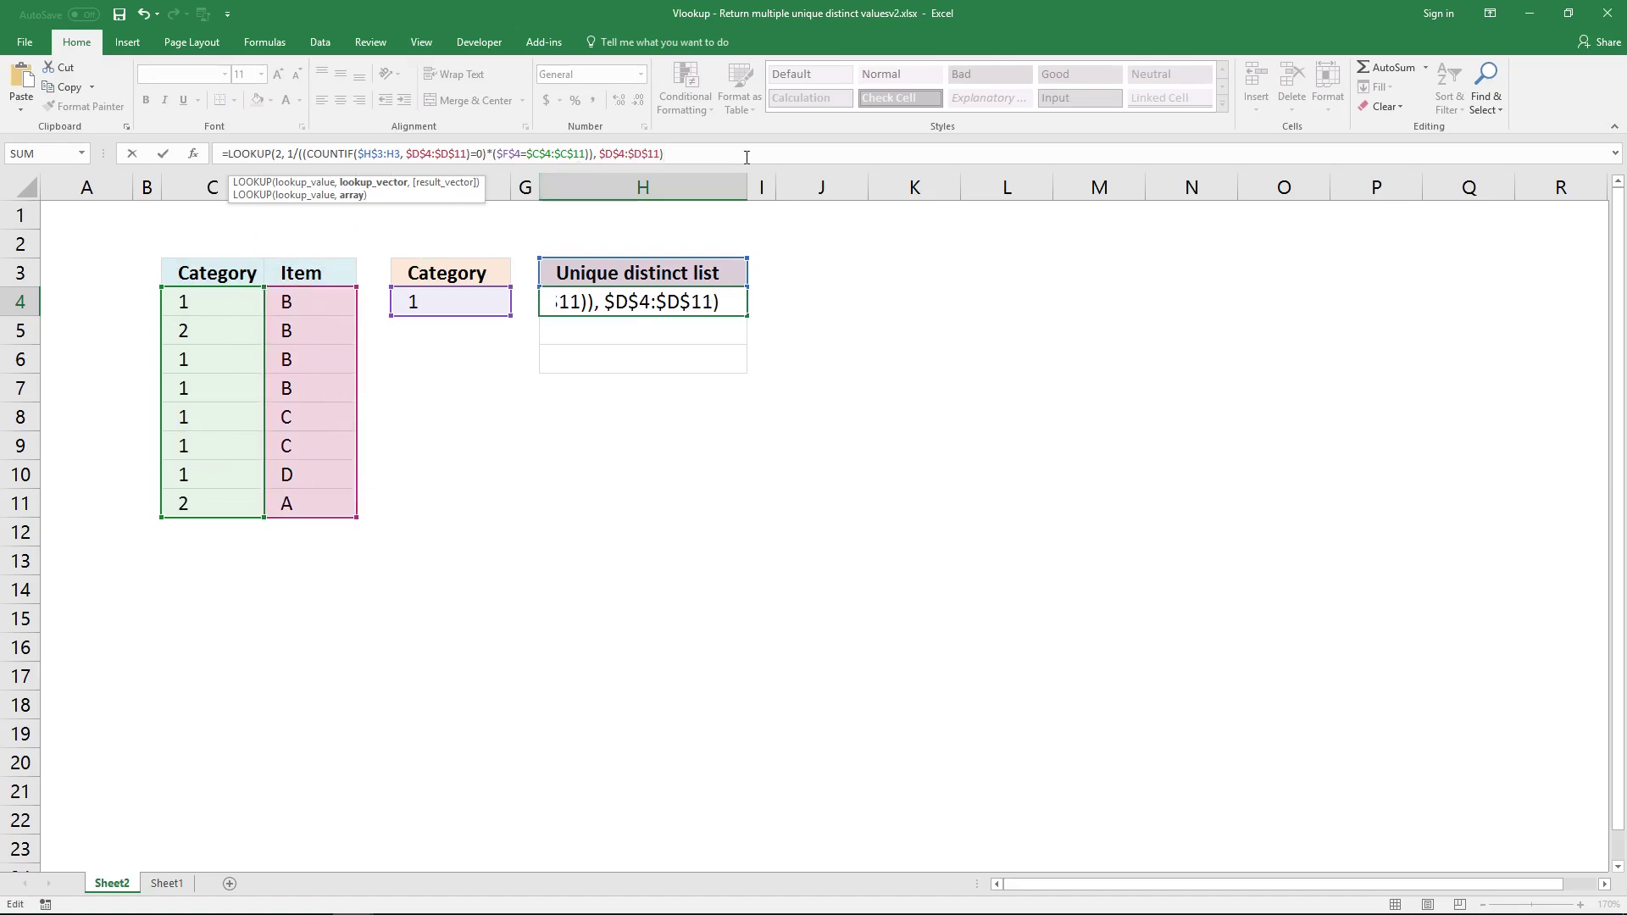
key("Return")
Fill the LOOKUP formula from H4 down through H6 of the unique distinct list.
left_click(630, 303)
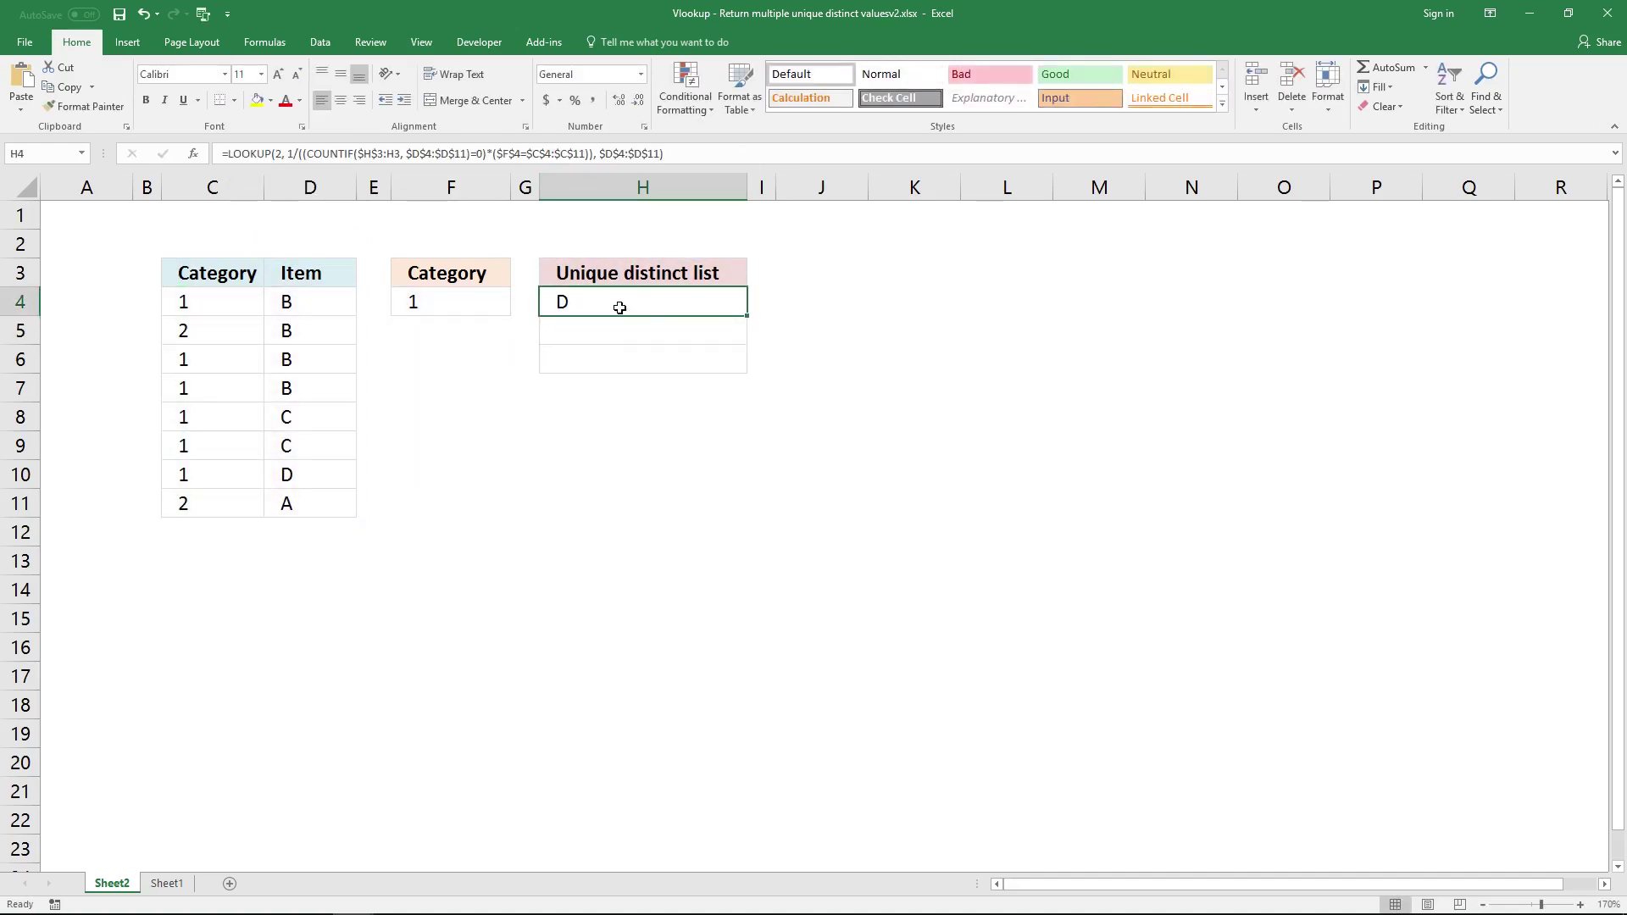
left_click(462, 302)
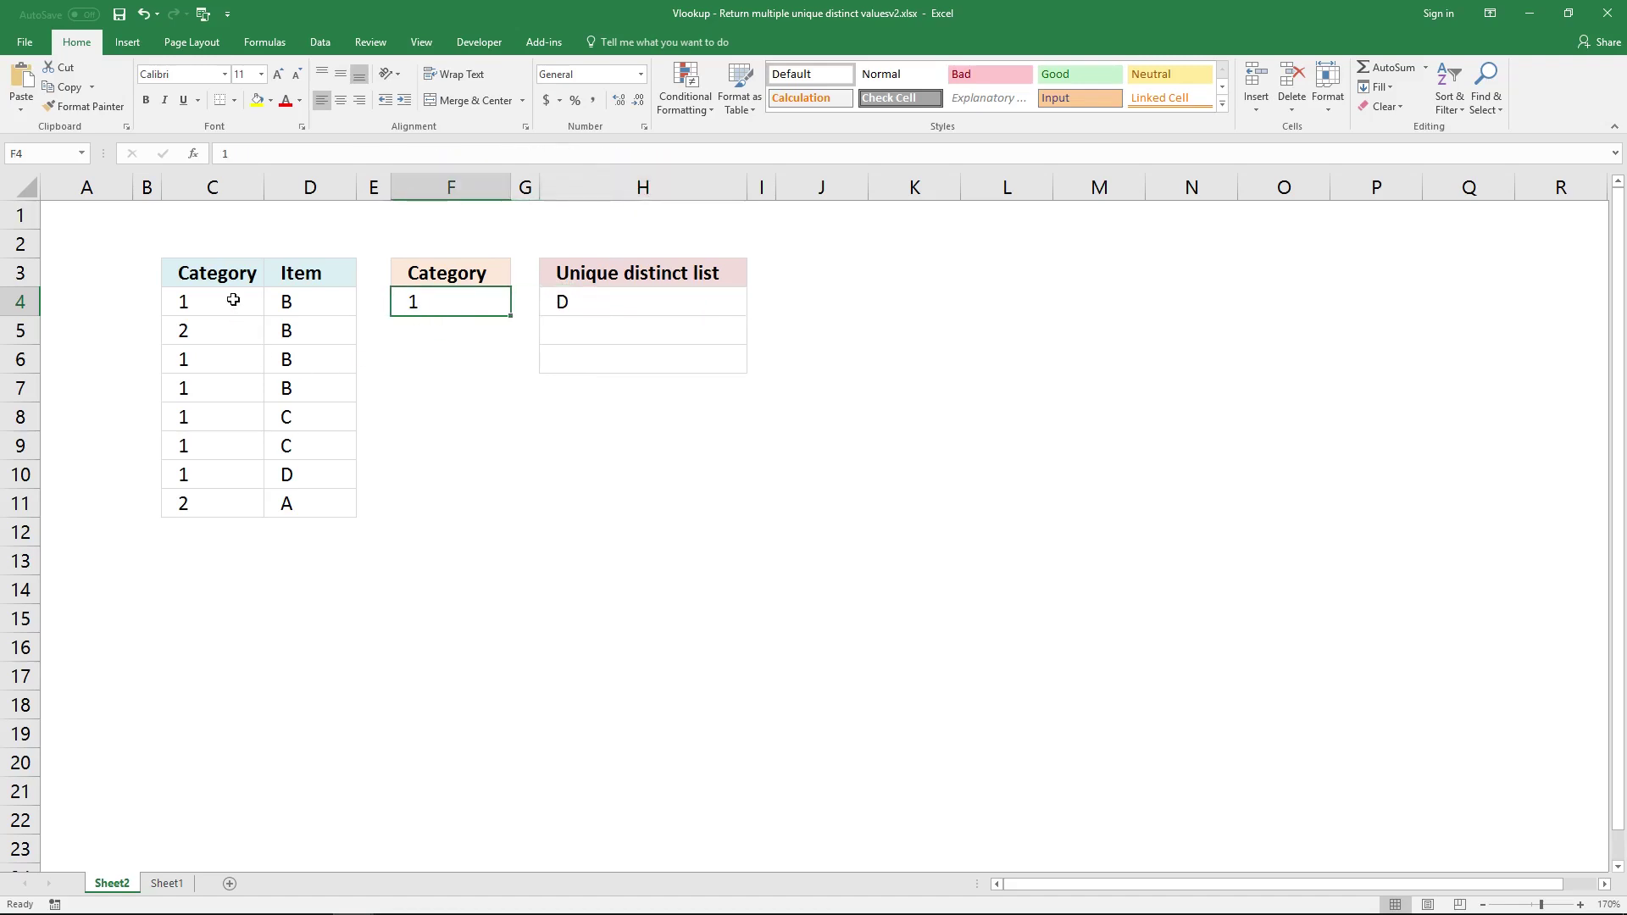
left_click_drag(233, 300, 223, 507)
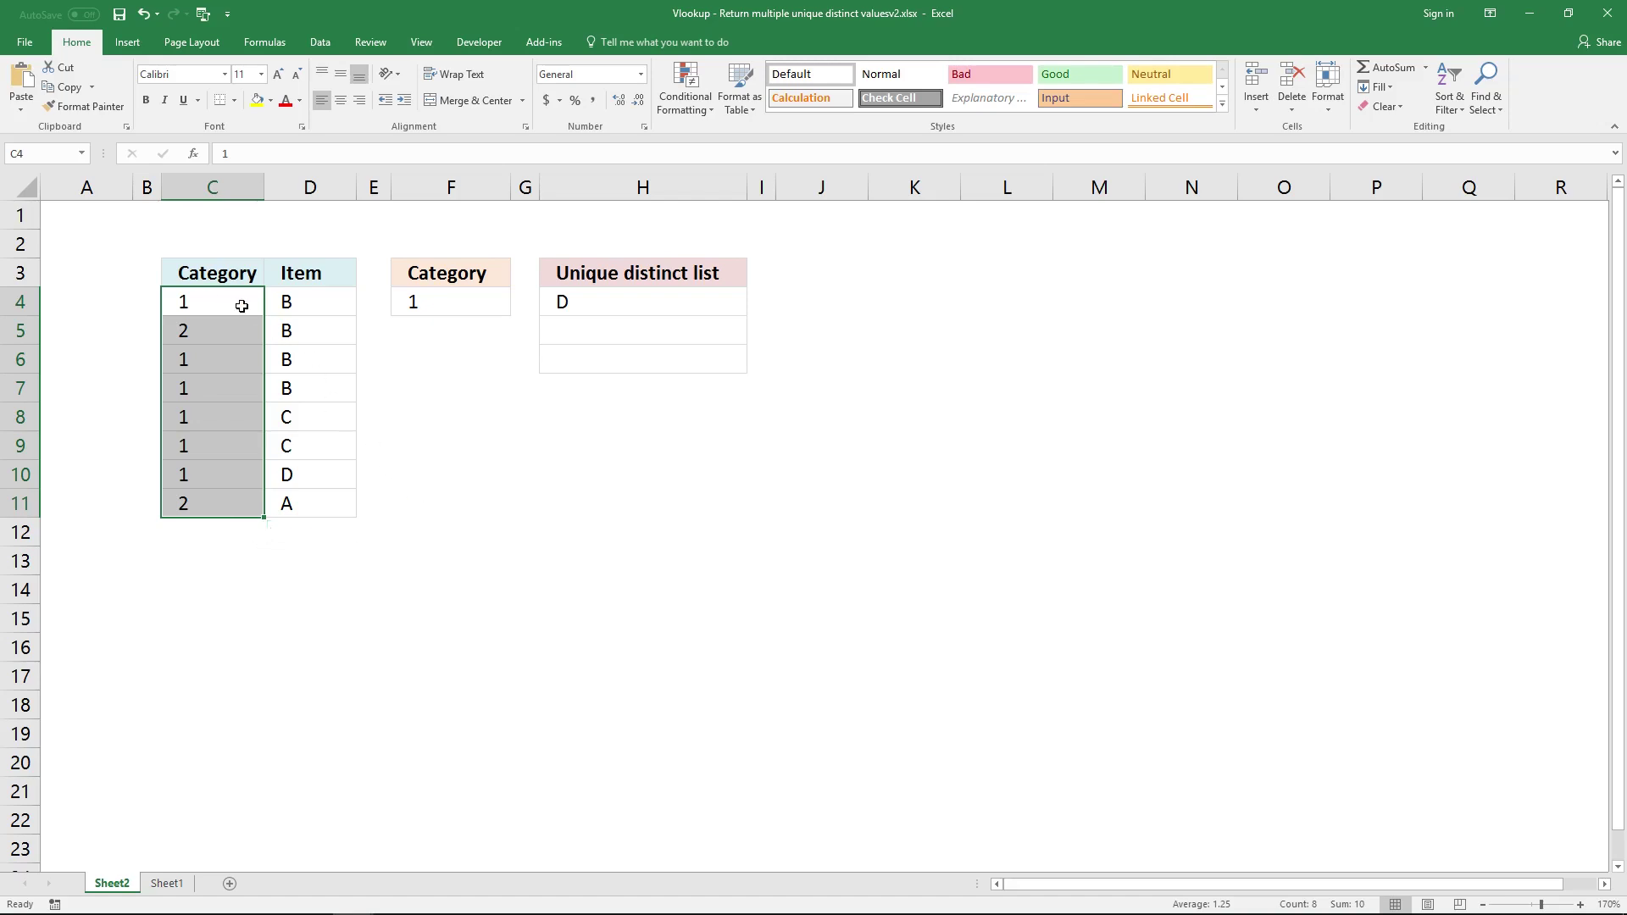
left_click(294, 305)
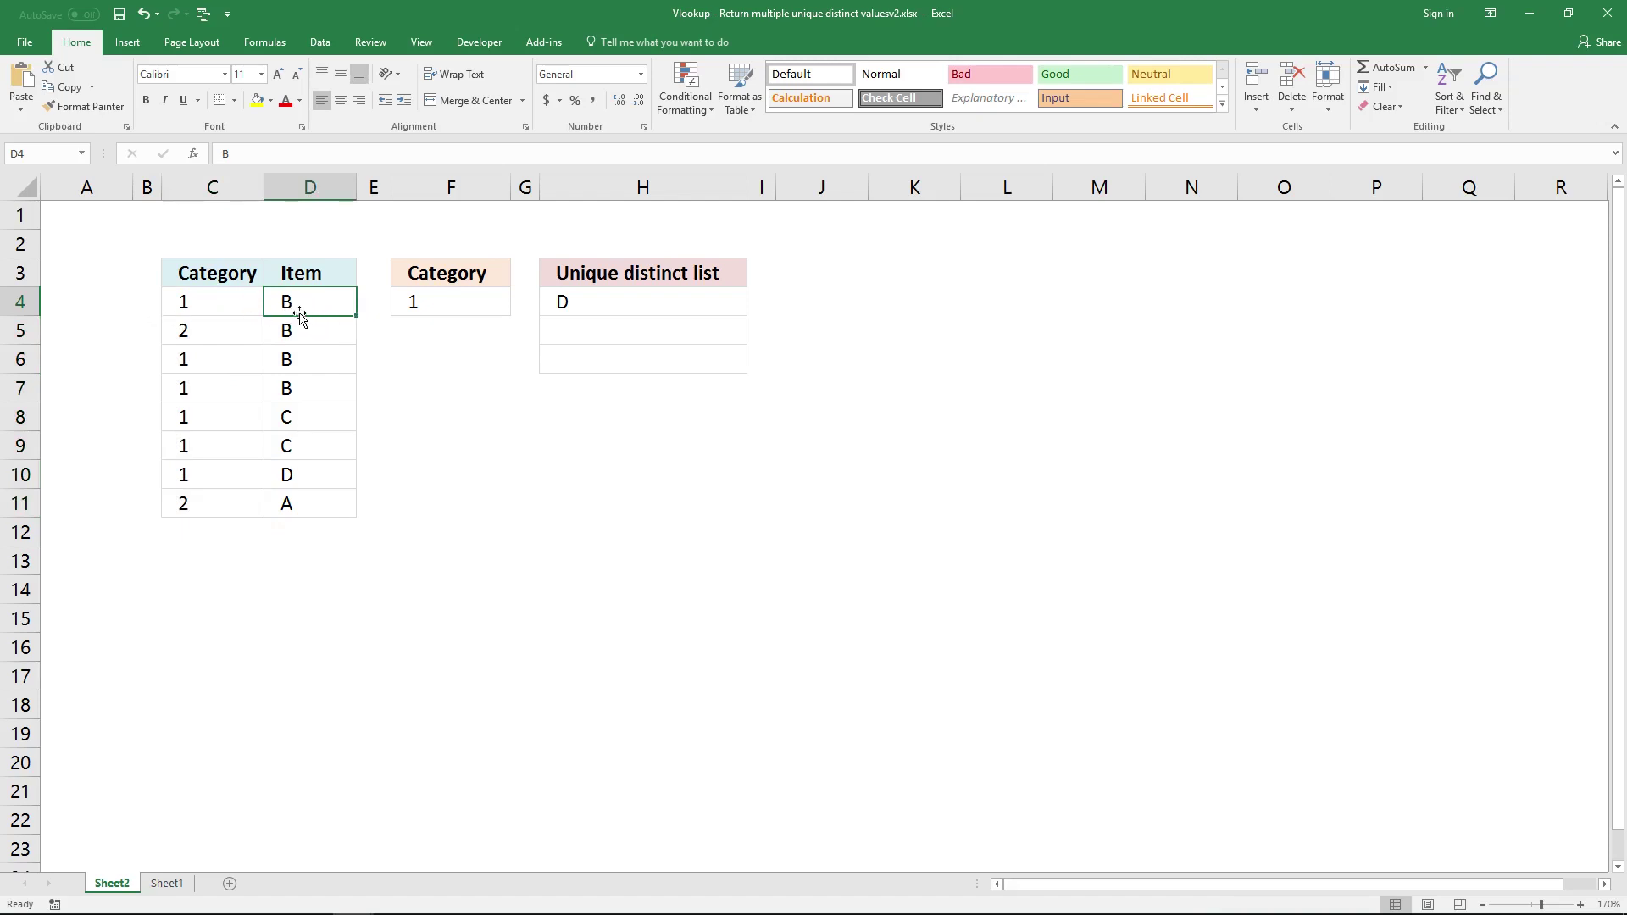
left_click(610, 309)
left_click_drag(746, 316, 745, 379)
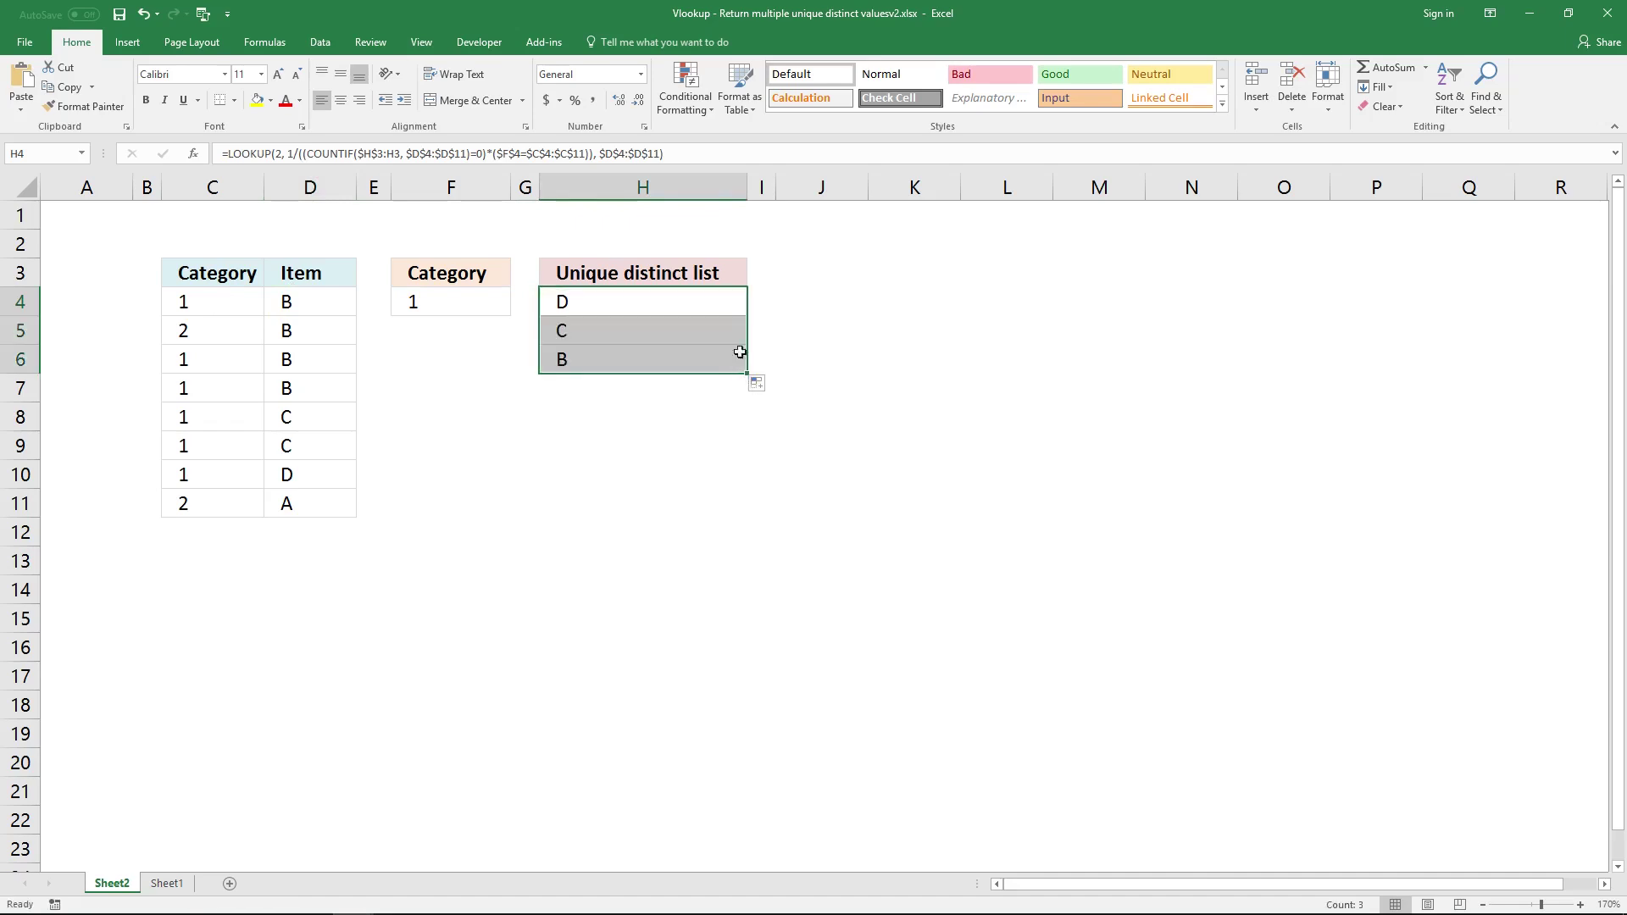
Compare the values in the unique distinct list with the category 1 rows and their items in the source table.
left_click(609, 299)
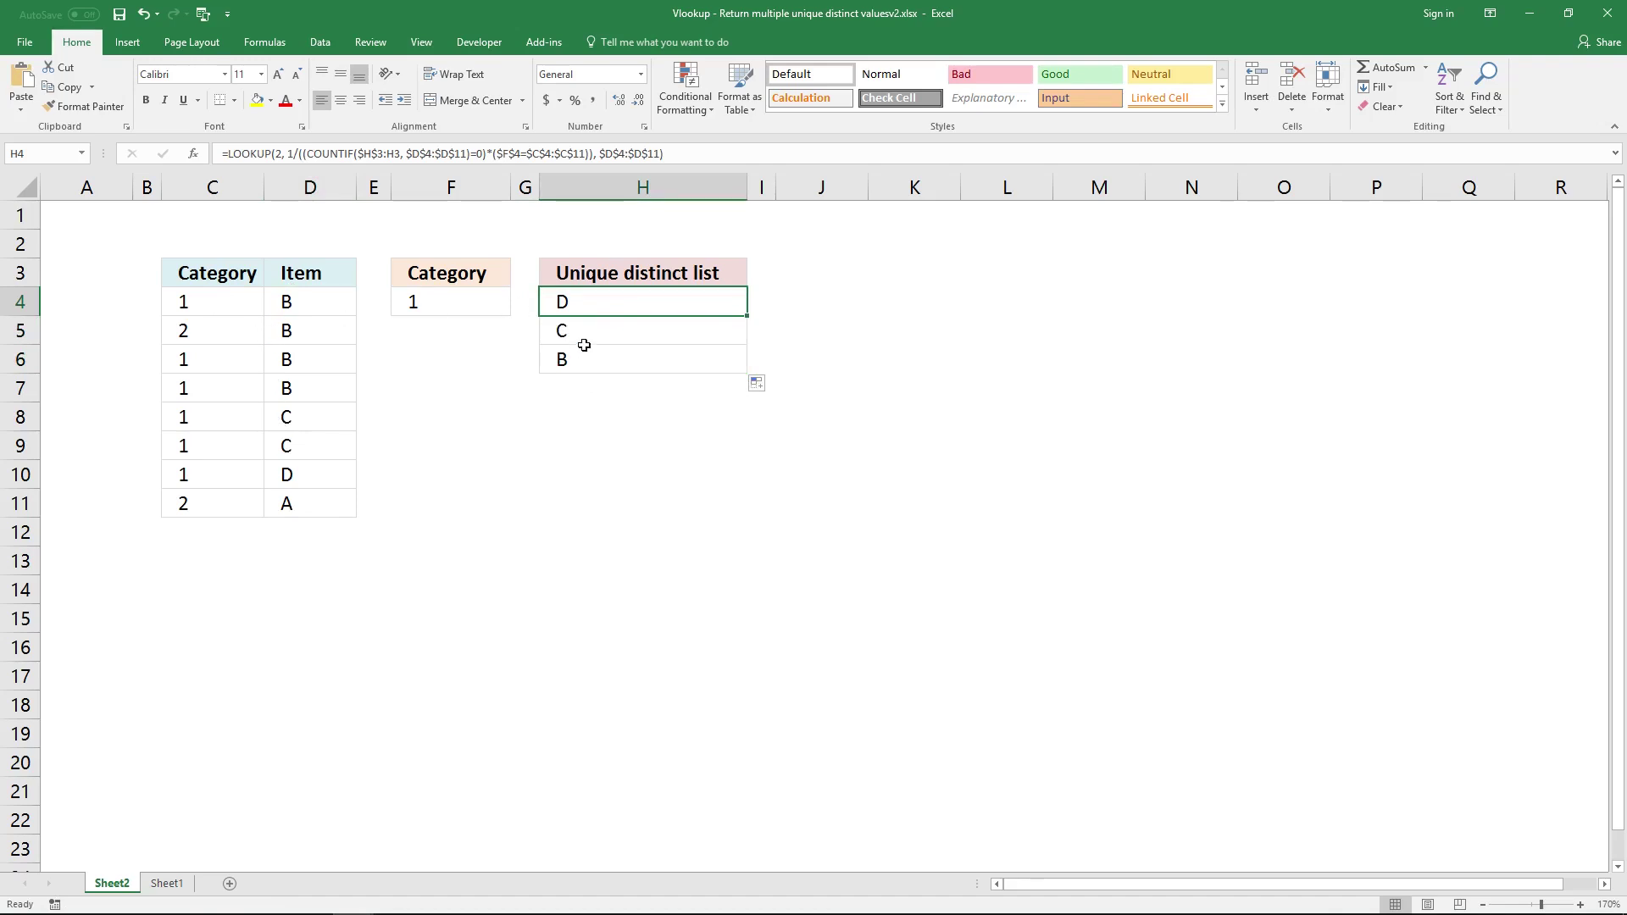
left_click(194, 473)
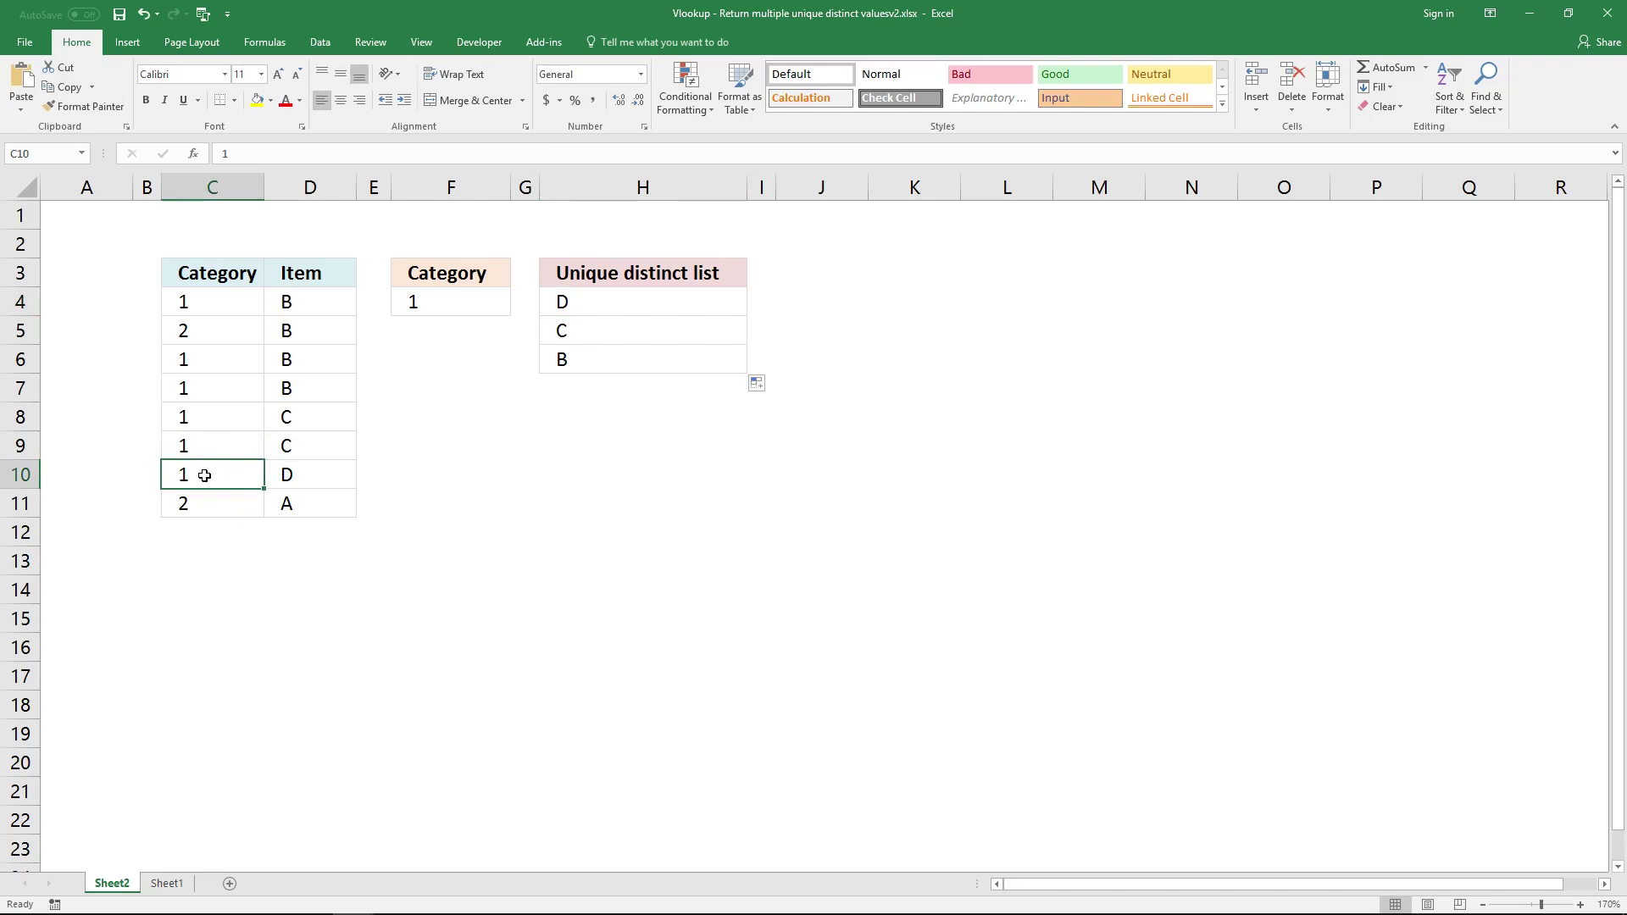
left_click(215, 450)
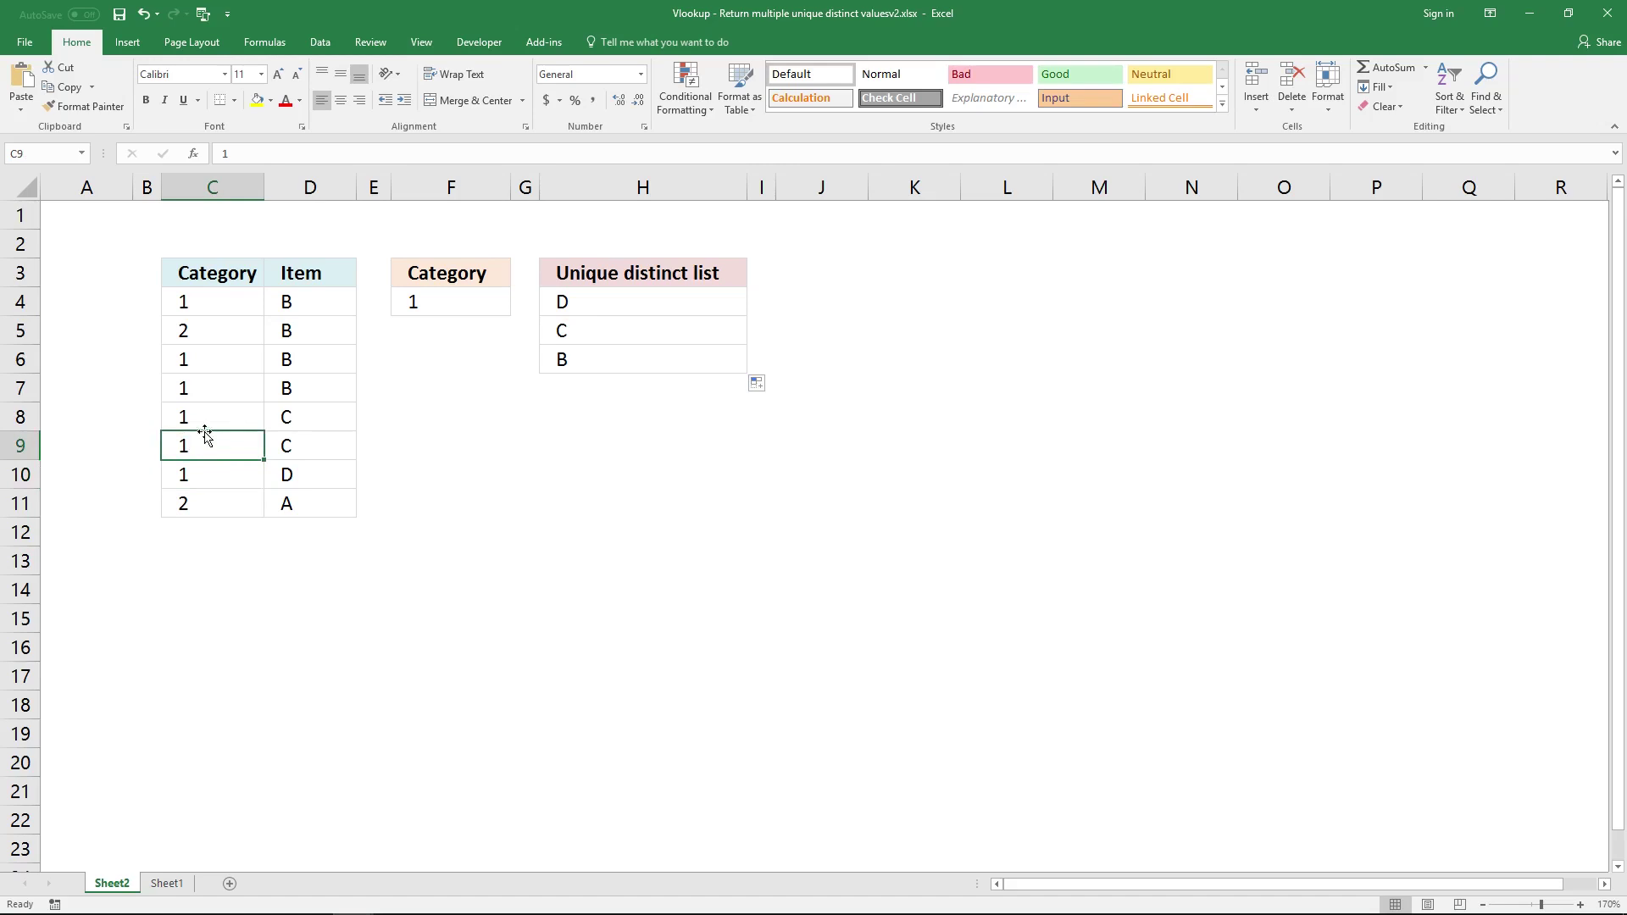
left_click(205, 418)
left_click(227, 449)
left_click(218, 421)
left_click(214, 440)
left_click(297, 390)
mouse_move(296, 390)
left_mouse_down()
mouse_move(327, 353)
mouse_move(314, 373)
left_mouse_up()
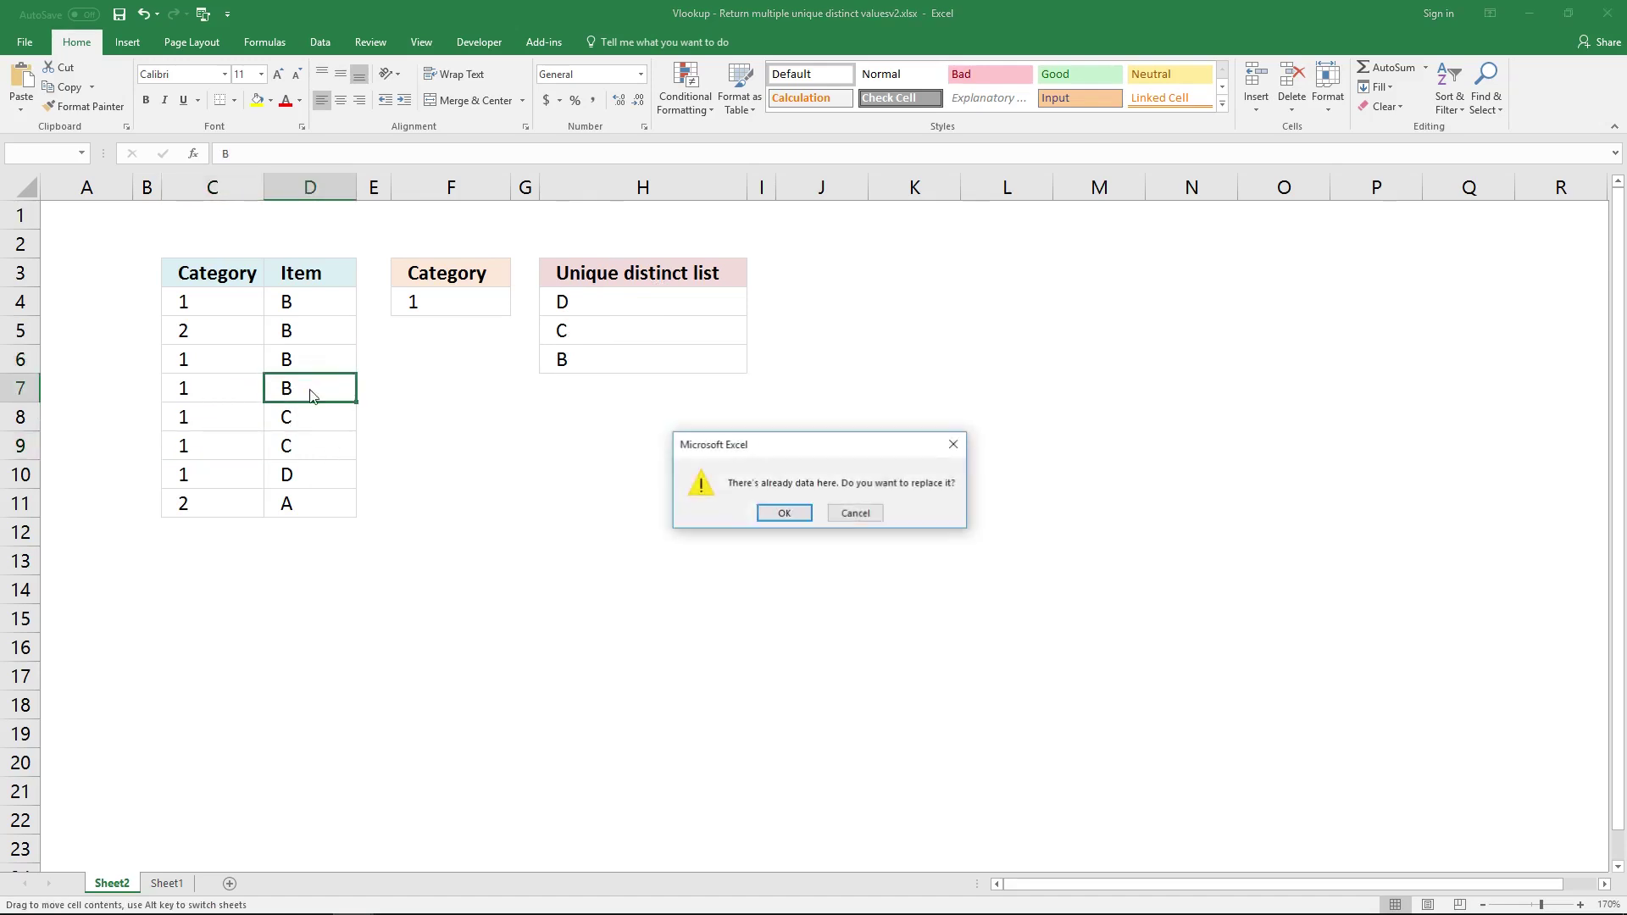
left_click(839, 511)
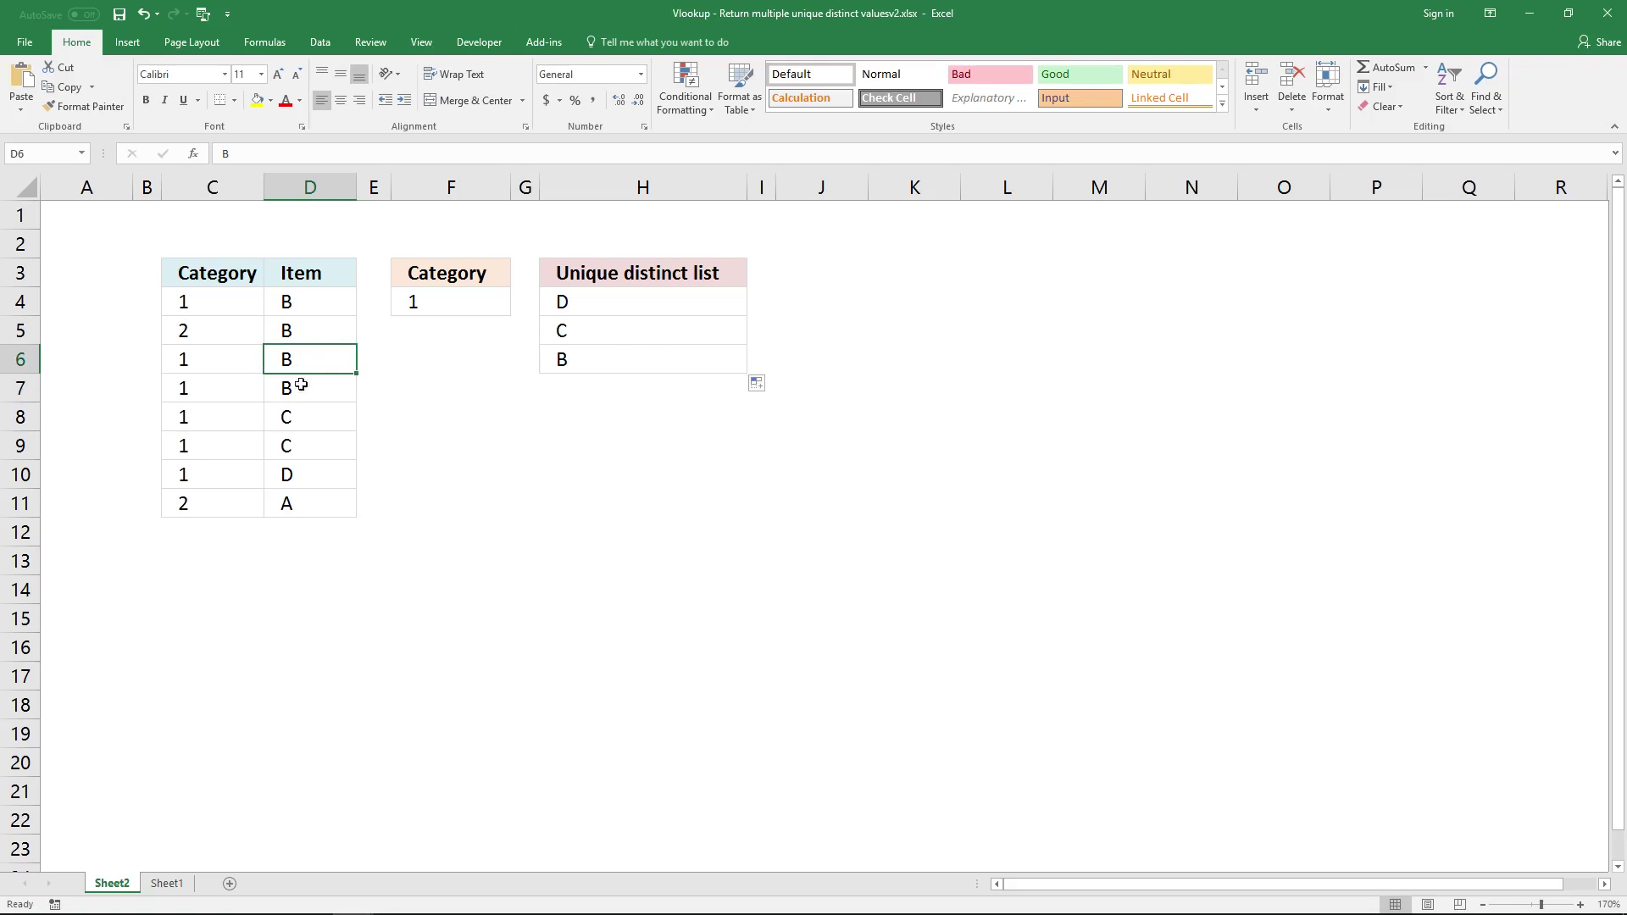
left_click(567, 361)
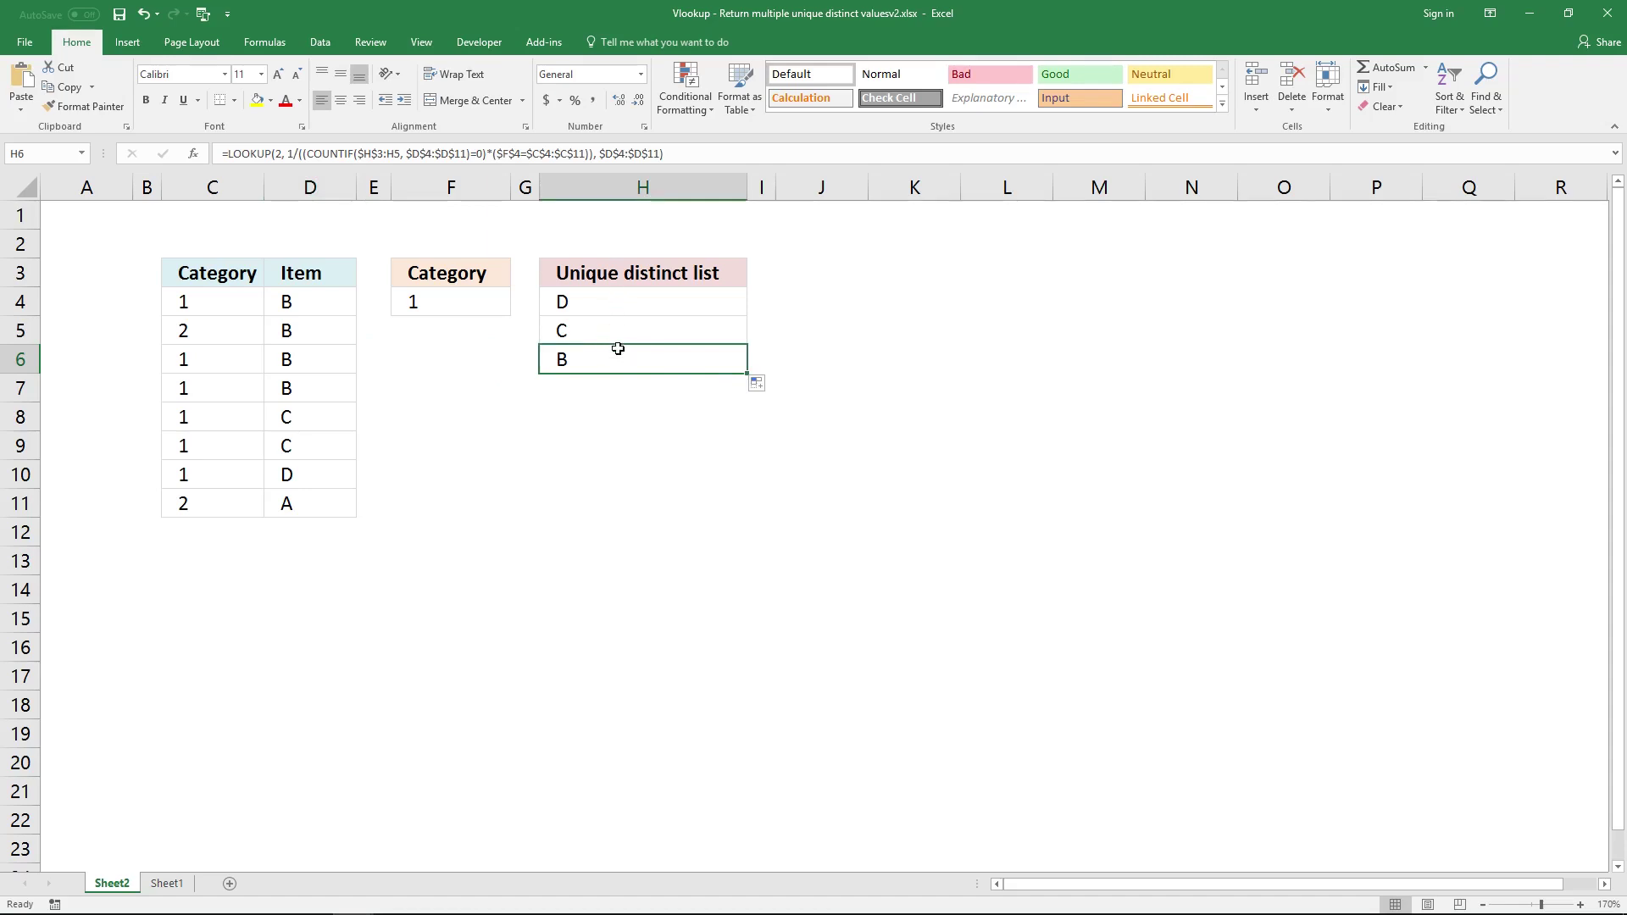
Start a COUNTIF formula in J4 with the expanding range $J$3:J3 as its first argument.
left_click(819, 305)
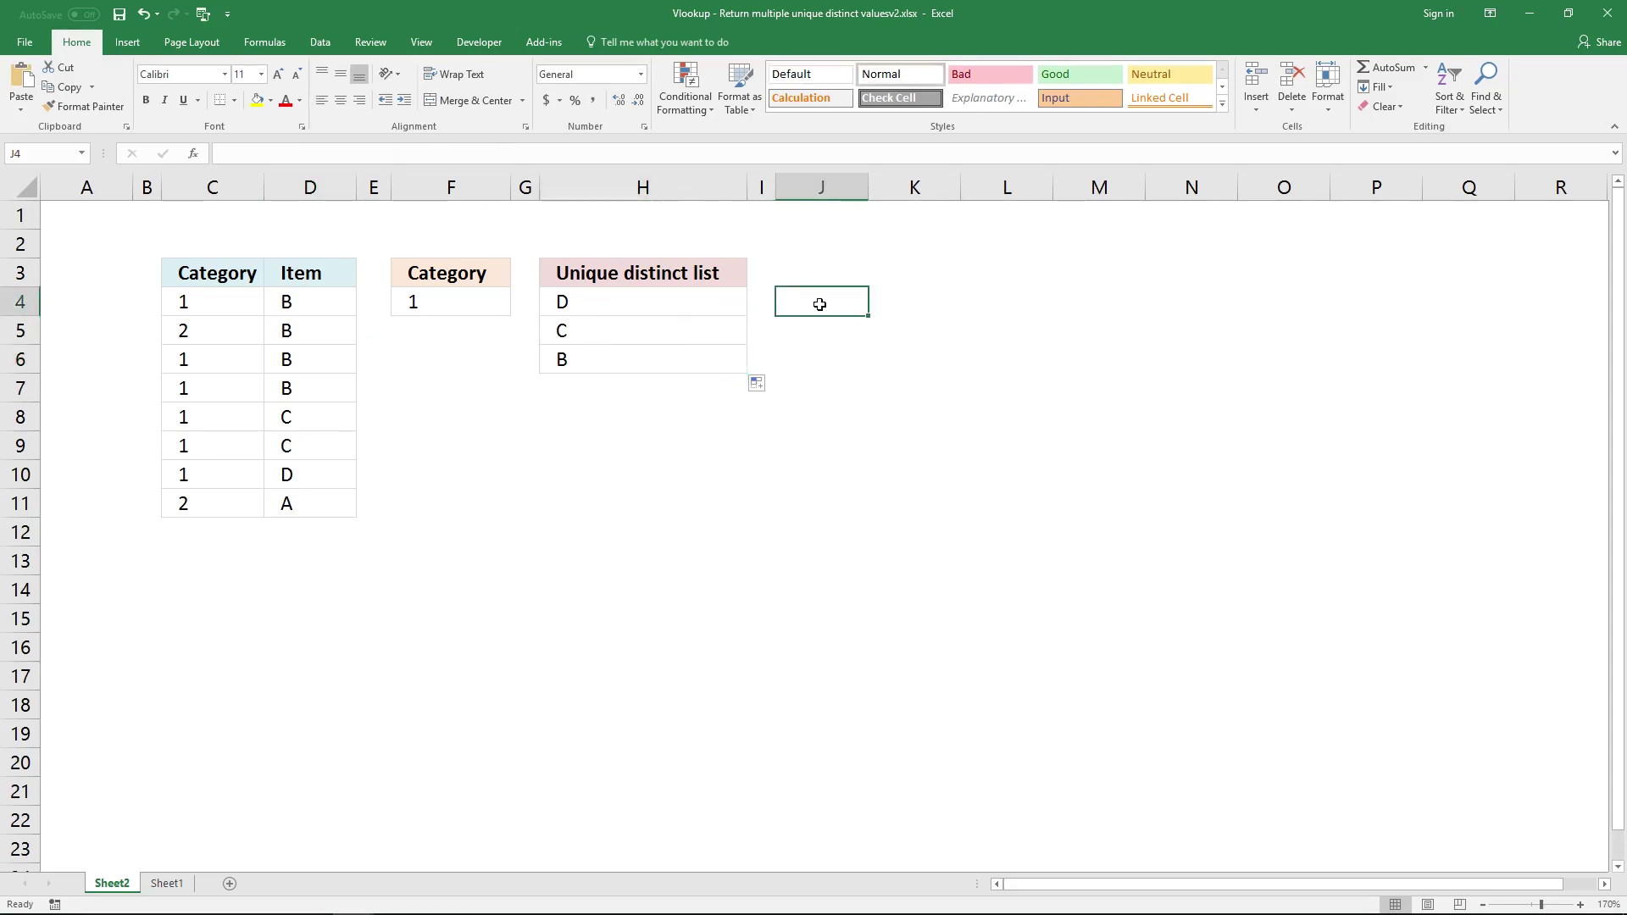
type("=")
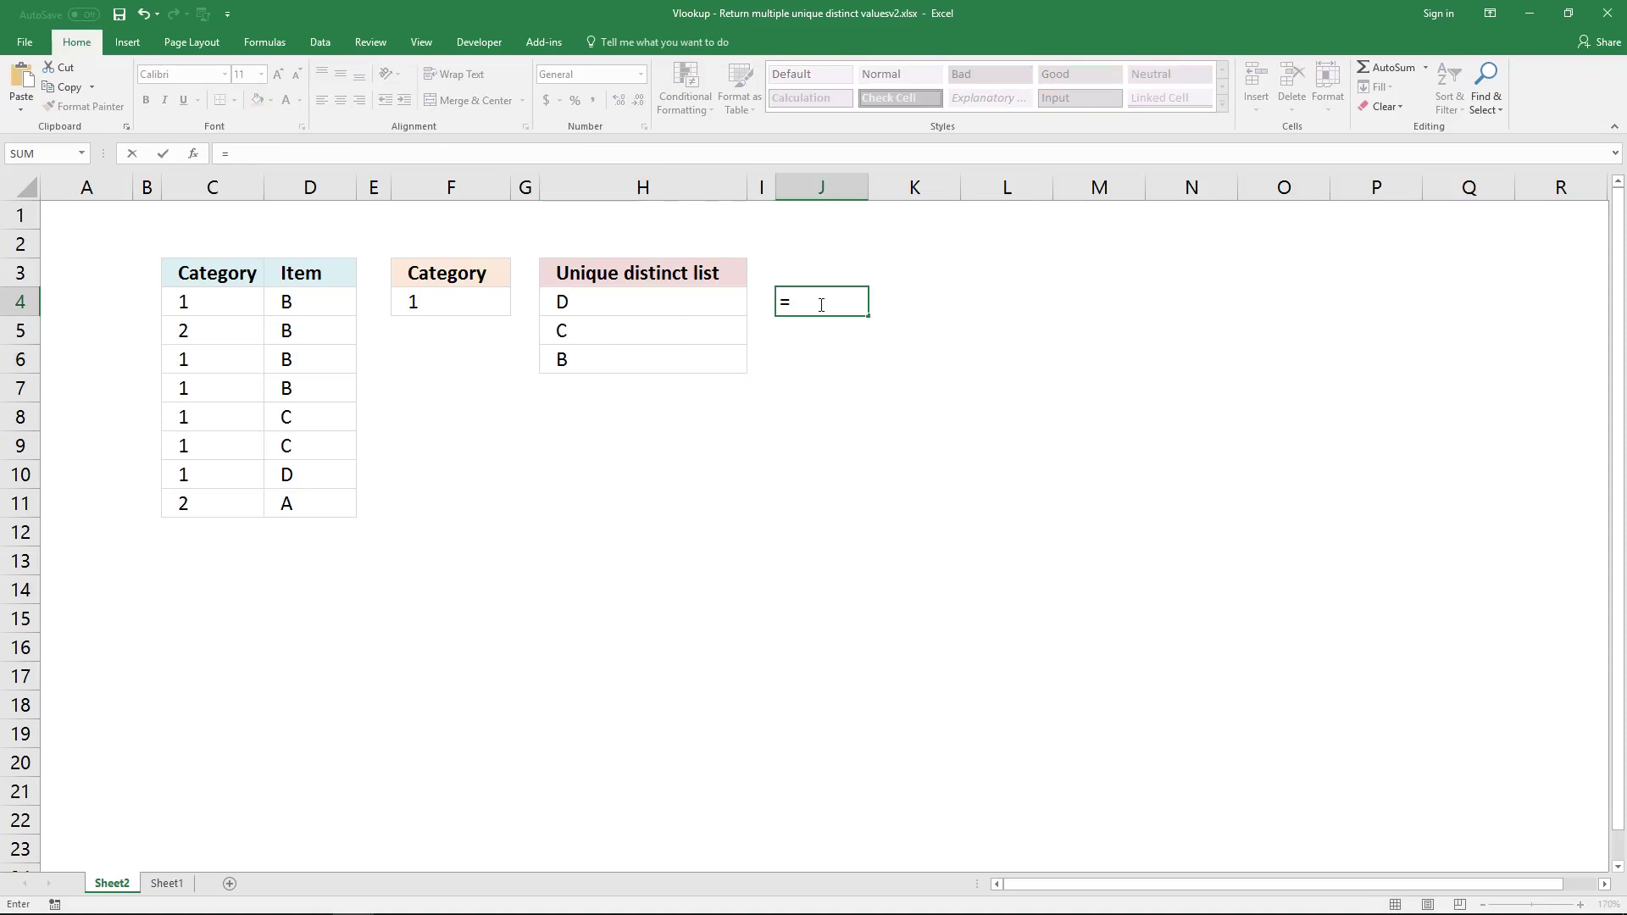
type("COUNTIF(")
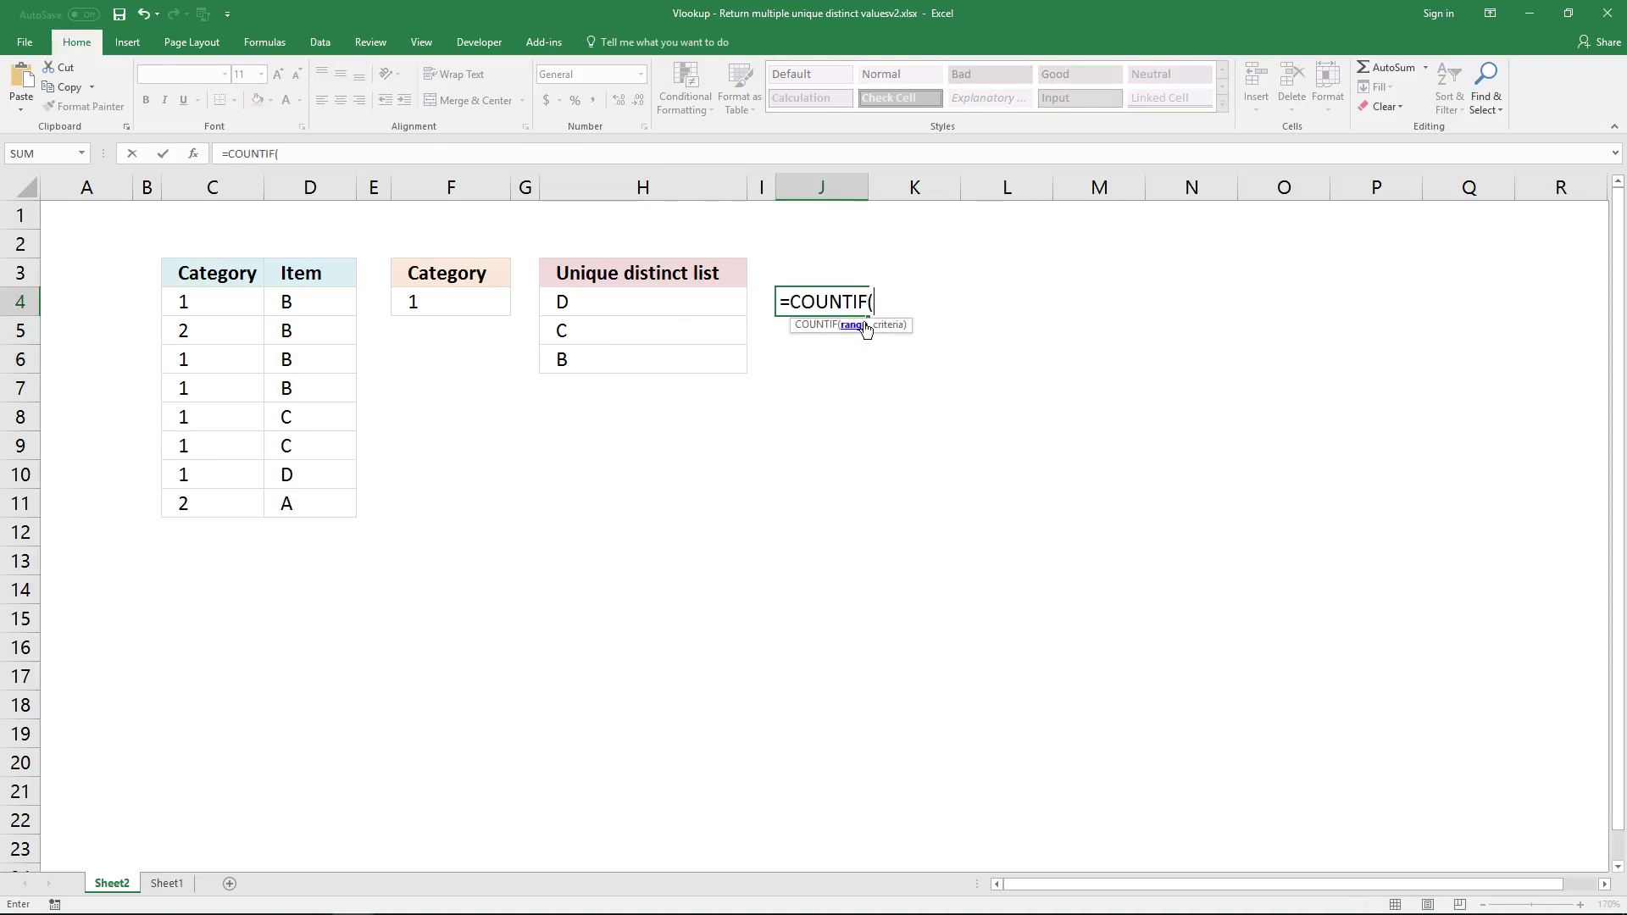
left_click(832, 272)
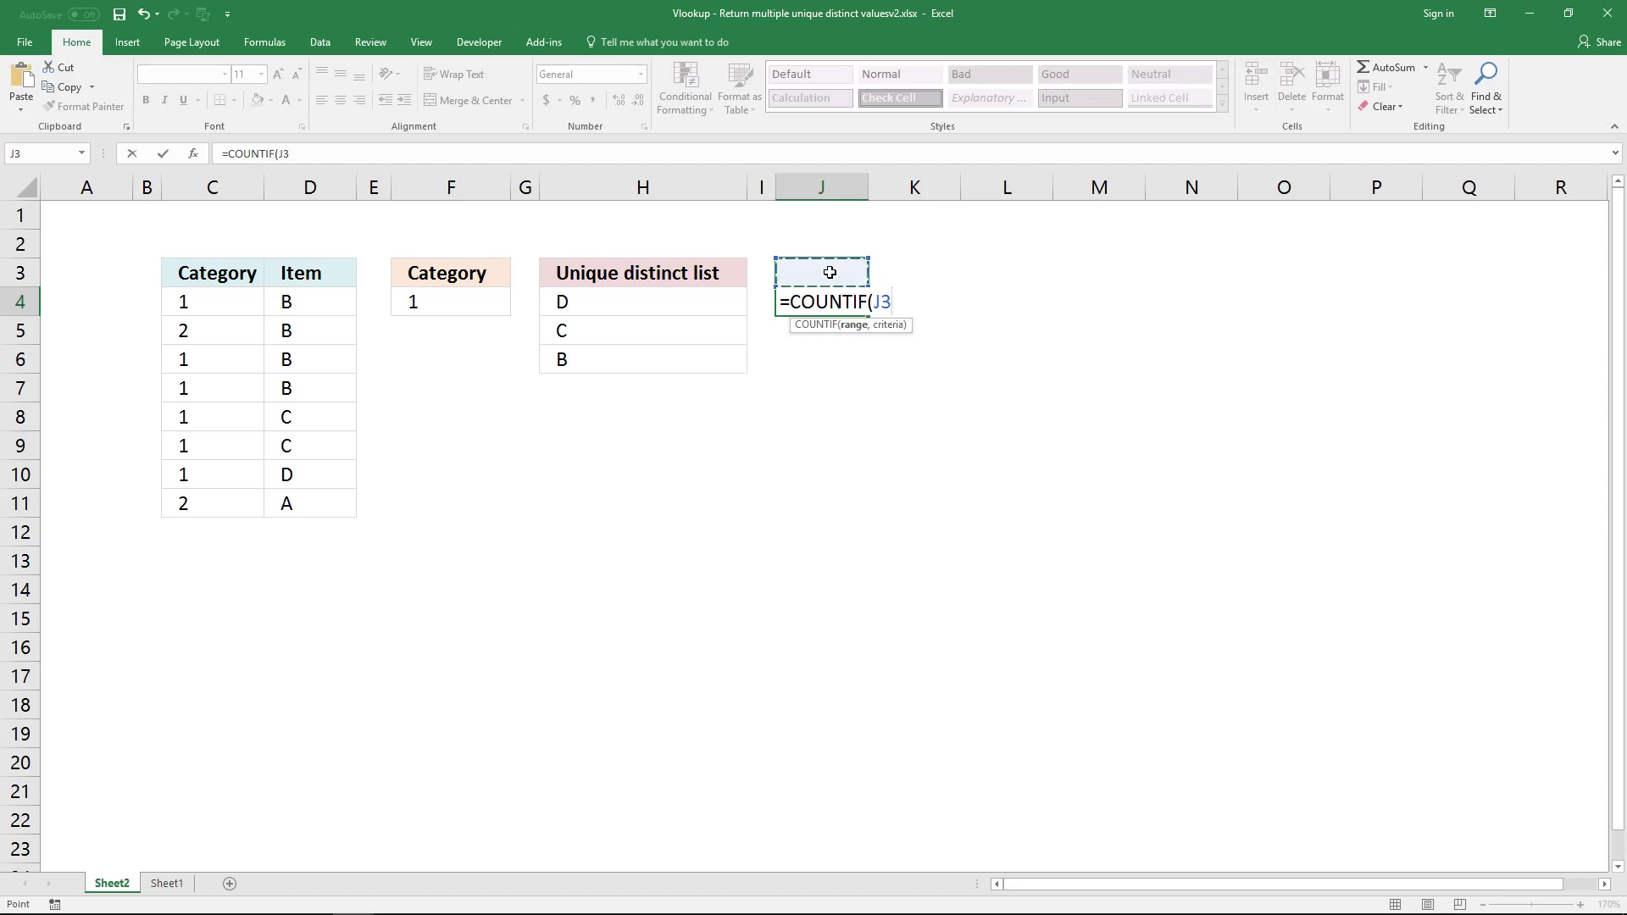
key("F8")
left_click_drag(288, 153, 307, 154)
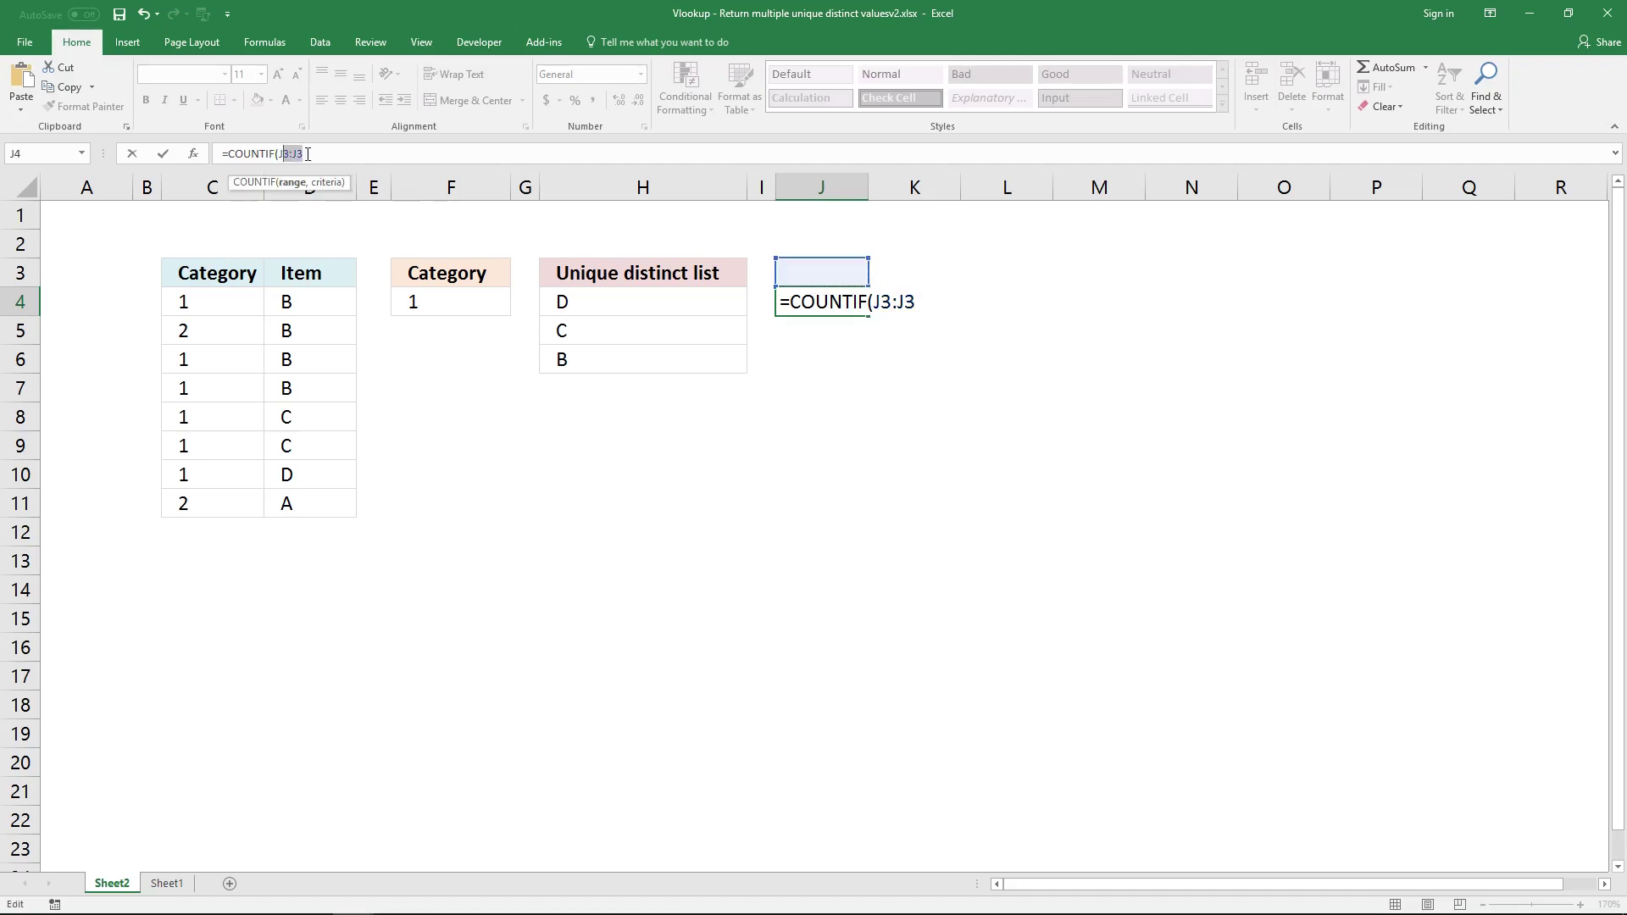
left_click(284, 153)
key("F4")
Complete the COUNTIF formula with the criteria $D$4:$D$11 and enter it in J4 as an array formula.
type(",")
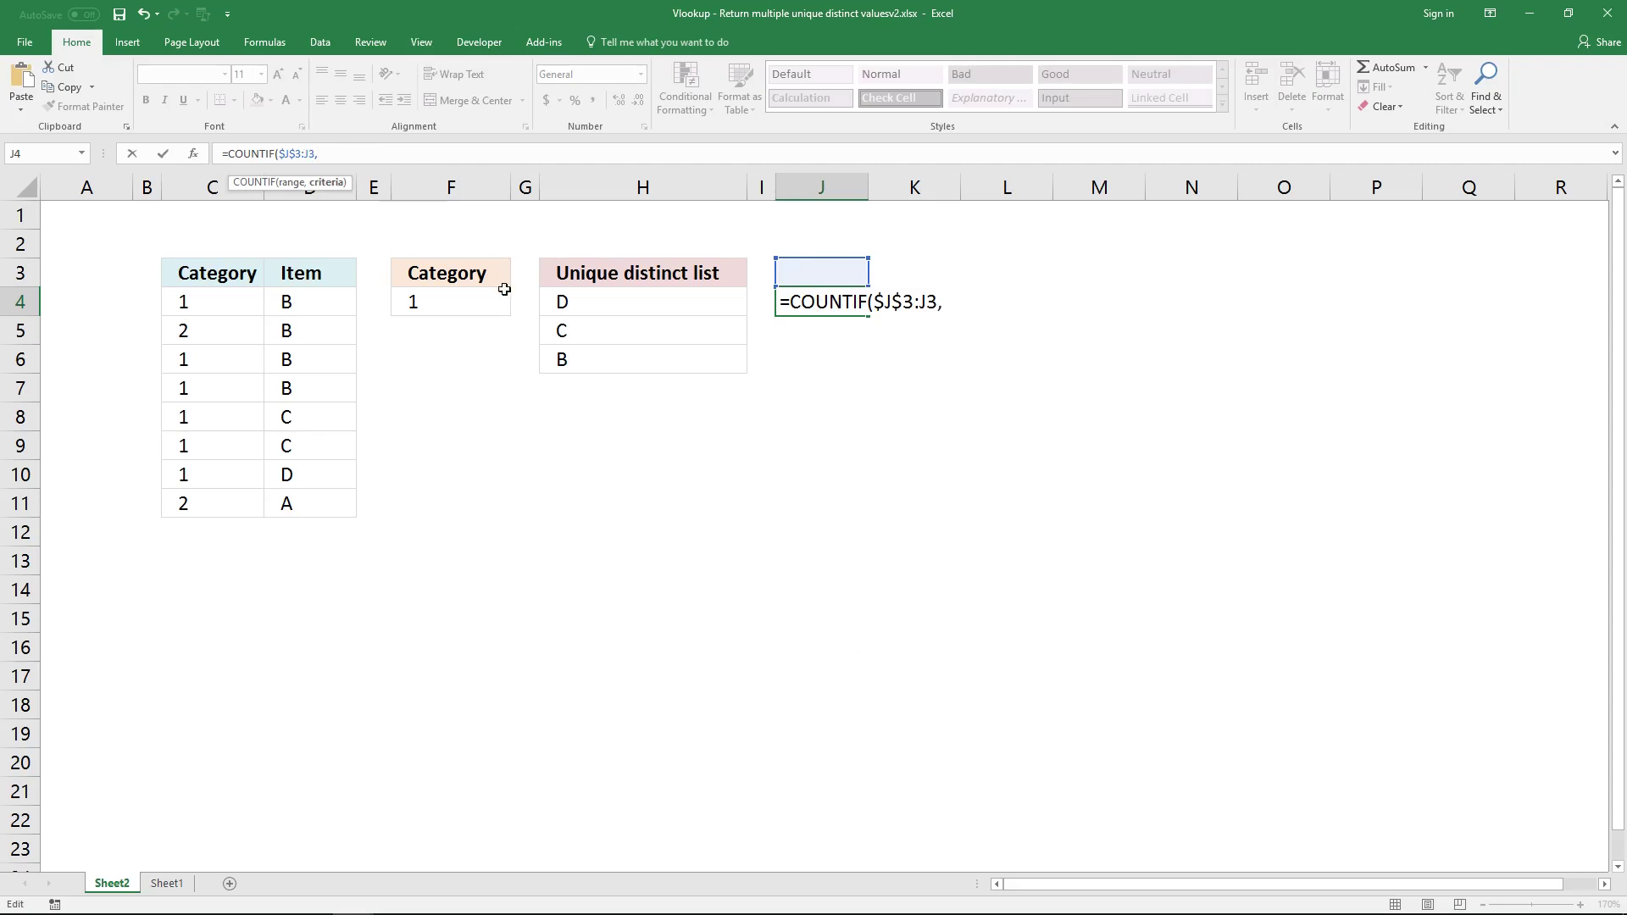
left_click_drag(323, 306, 328, 492)
key("F4")
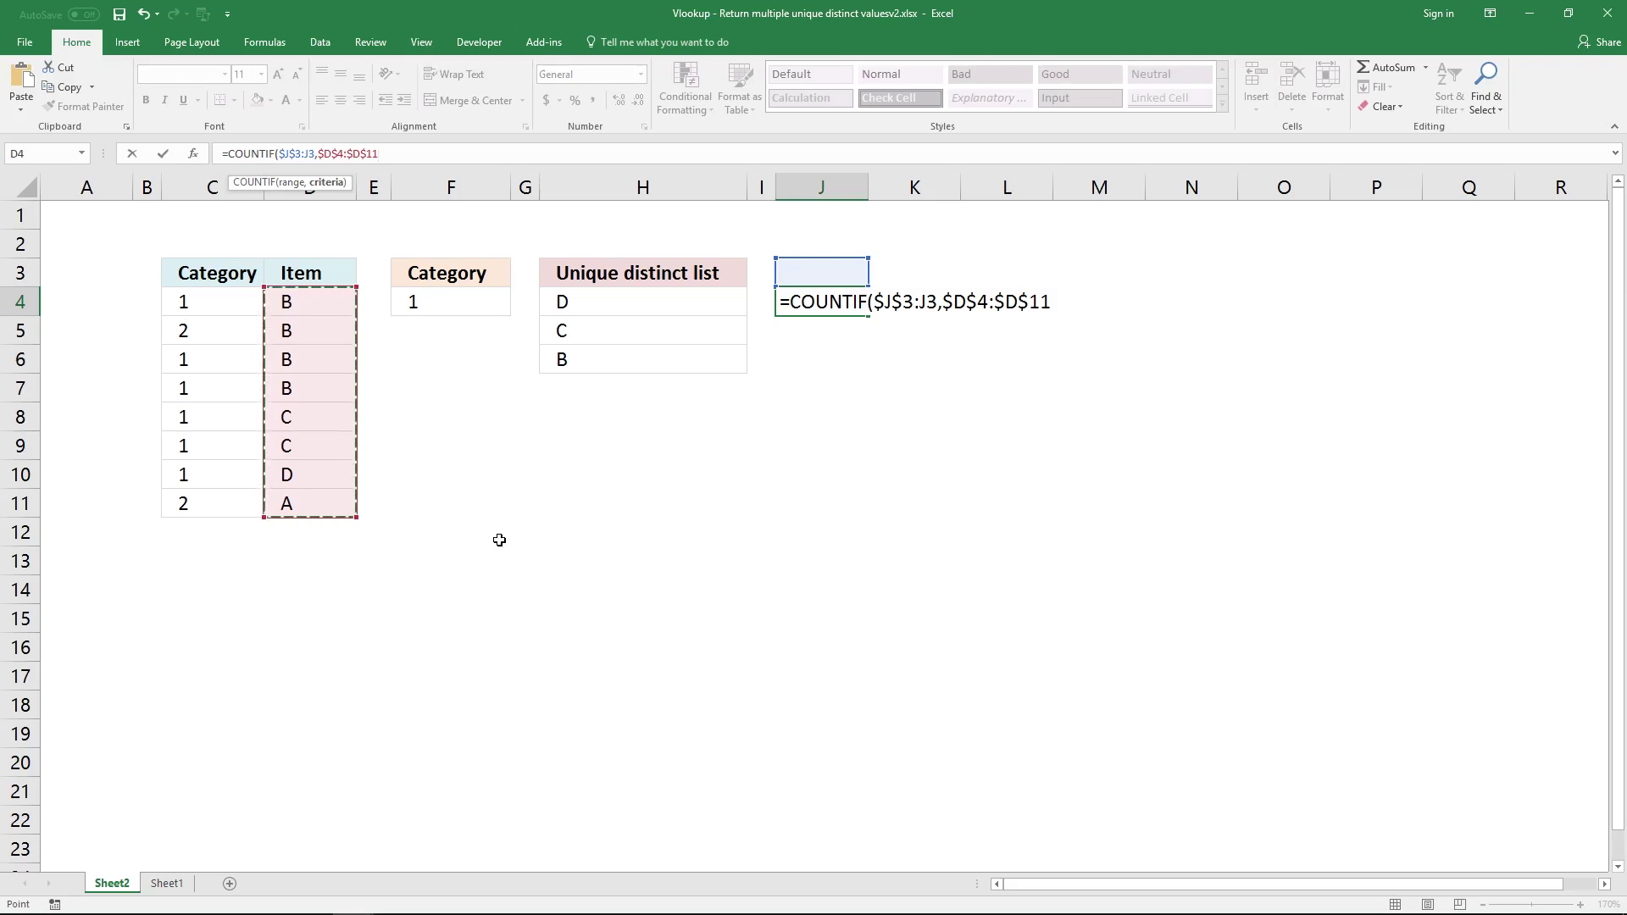
type(")")
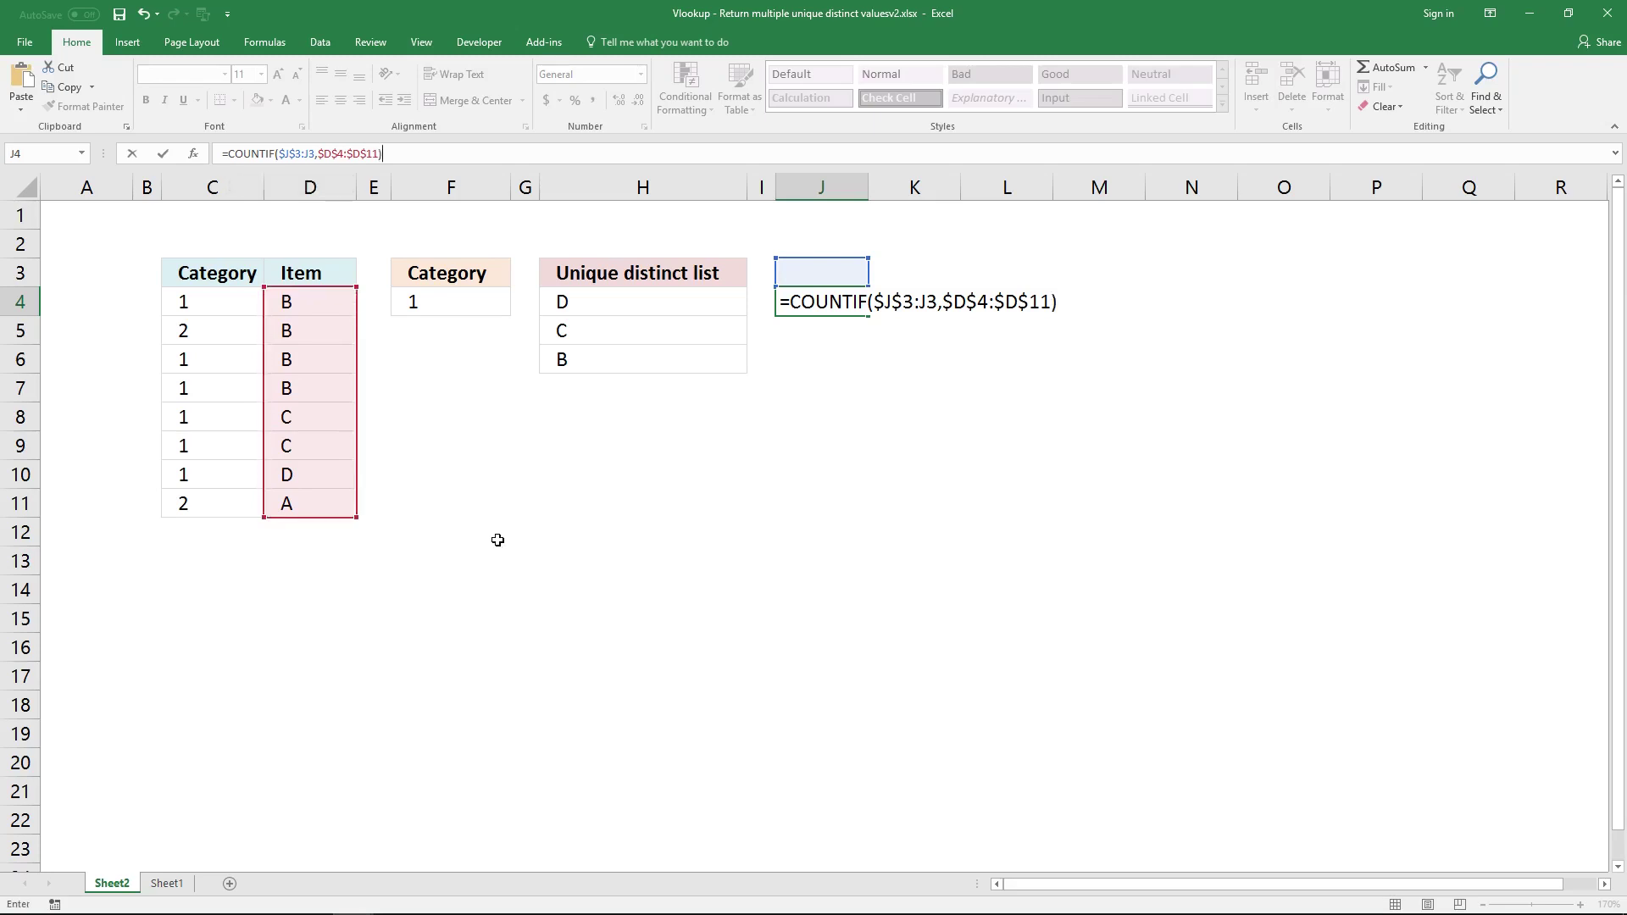
key("ctrl+shift+Return")
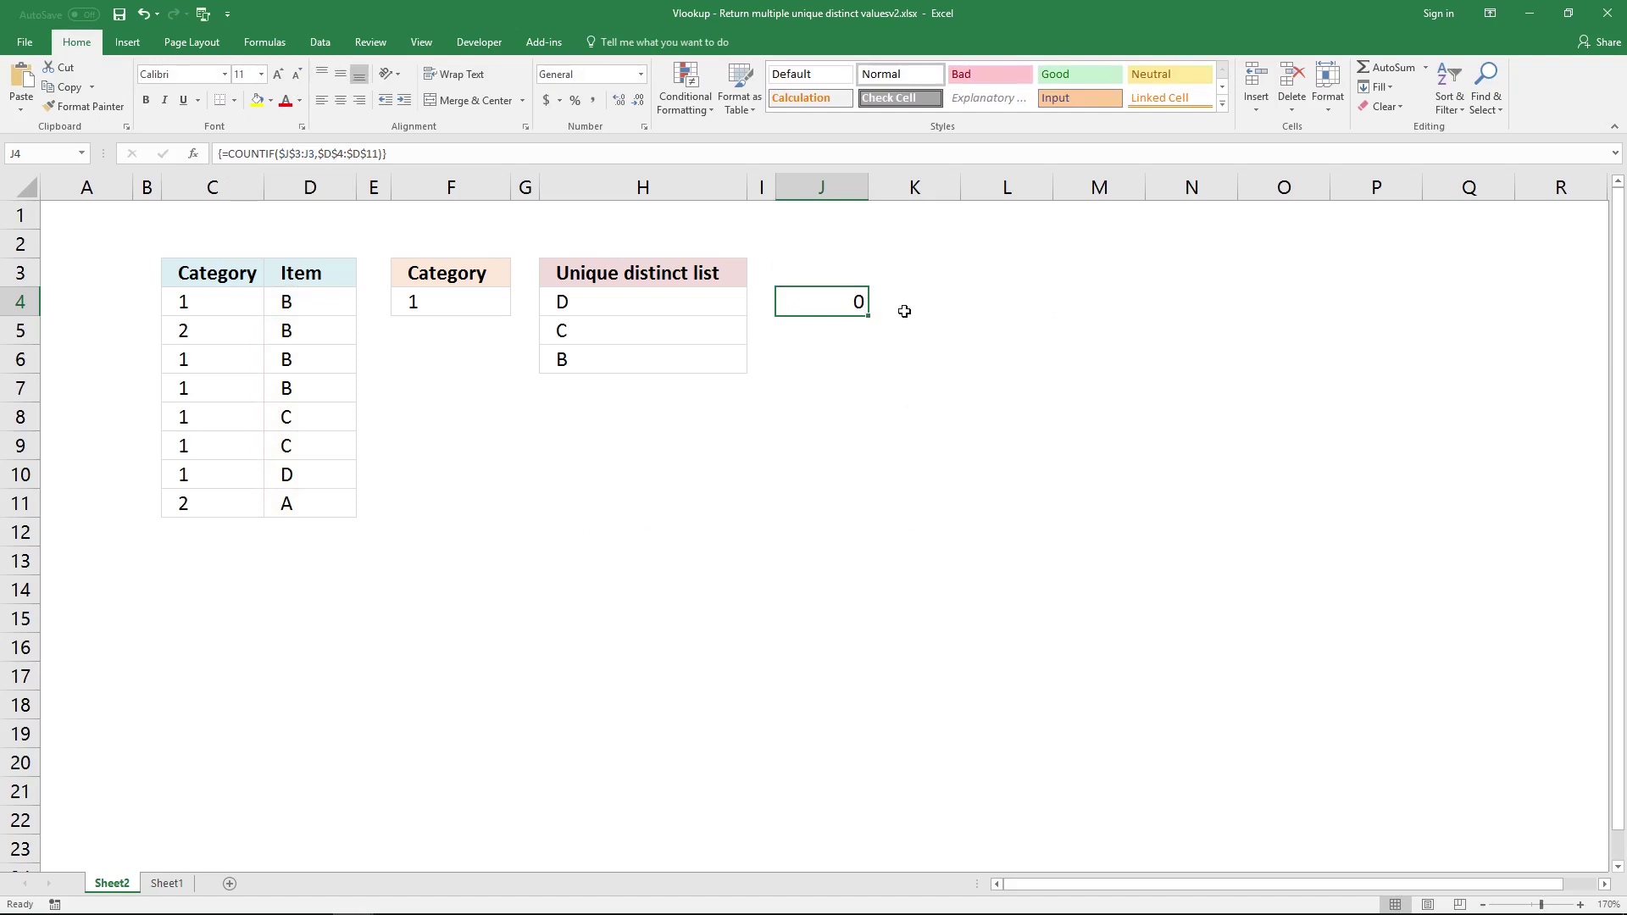
Extend the COUNTIF array formula over J4:J11 as one multi-cell array.
left_click_drag(814, 302, 827, 493)
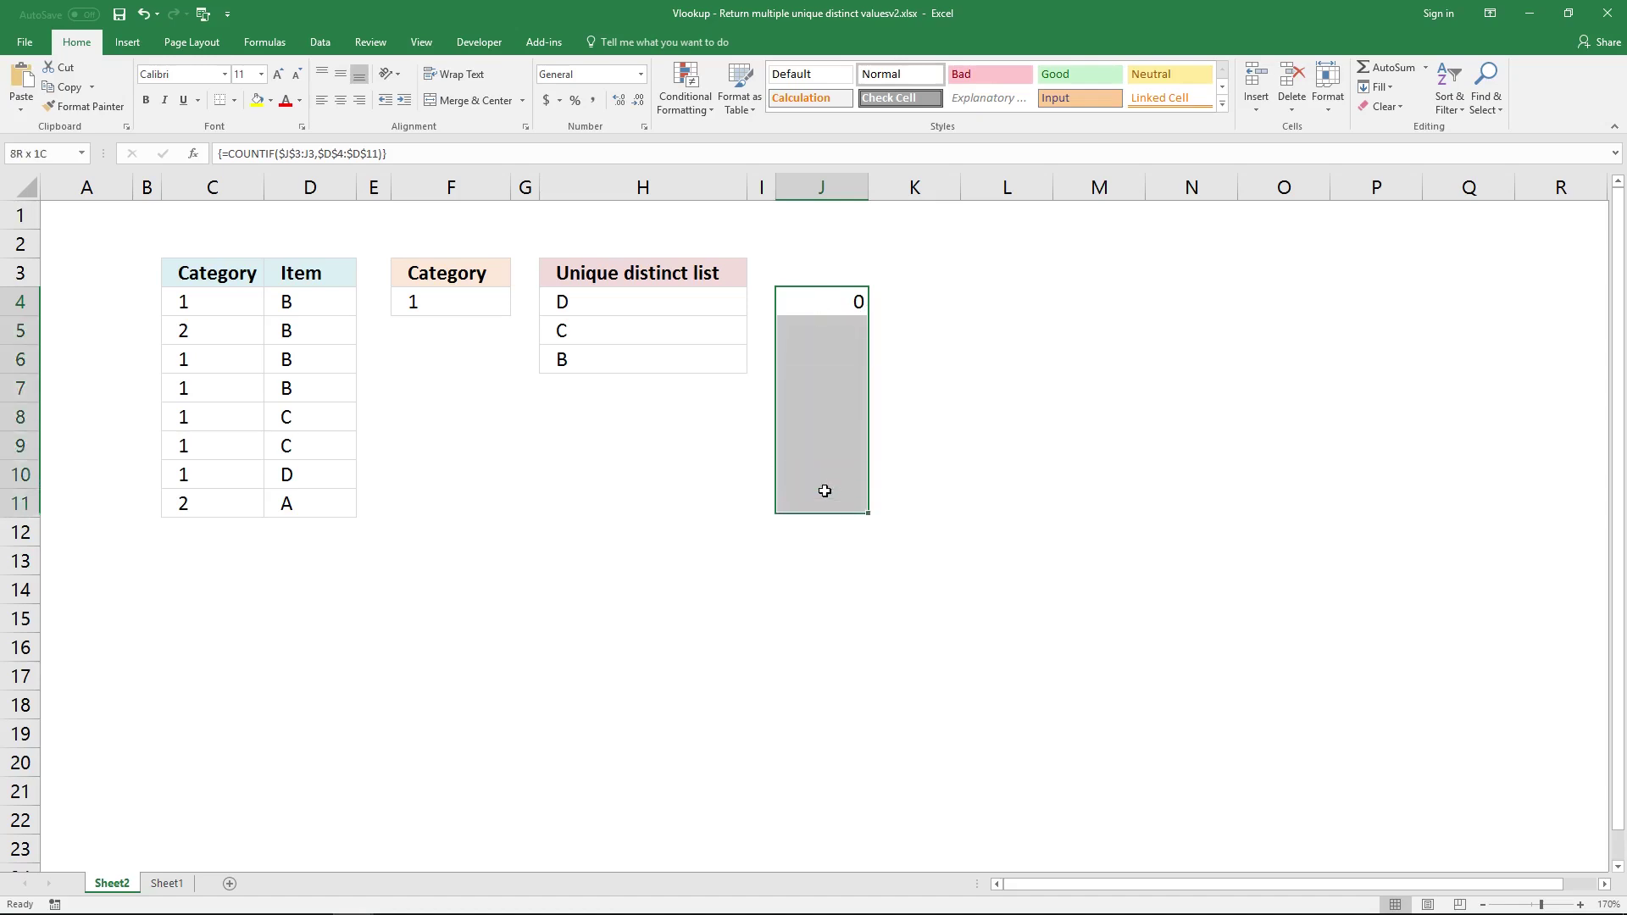
left_click(623, 160)
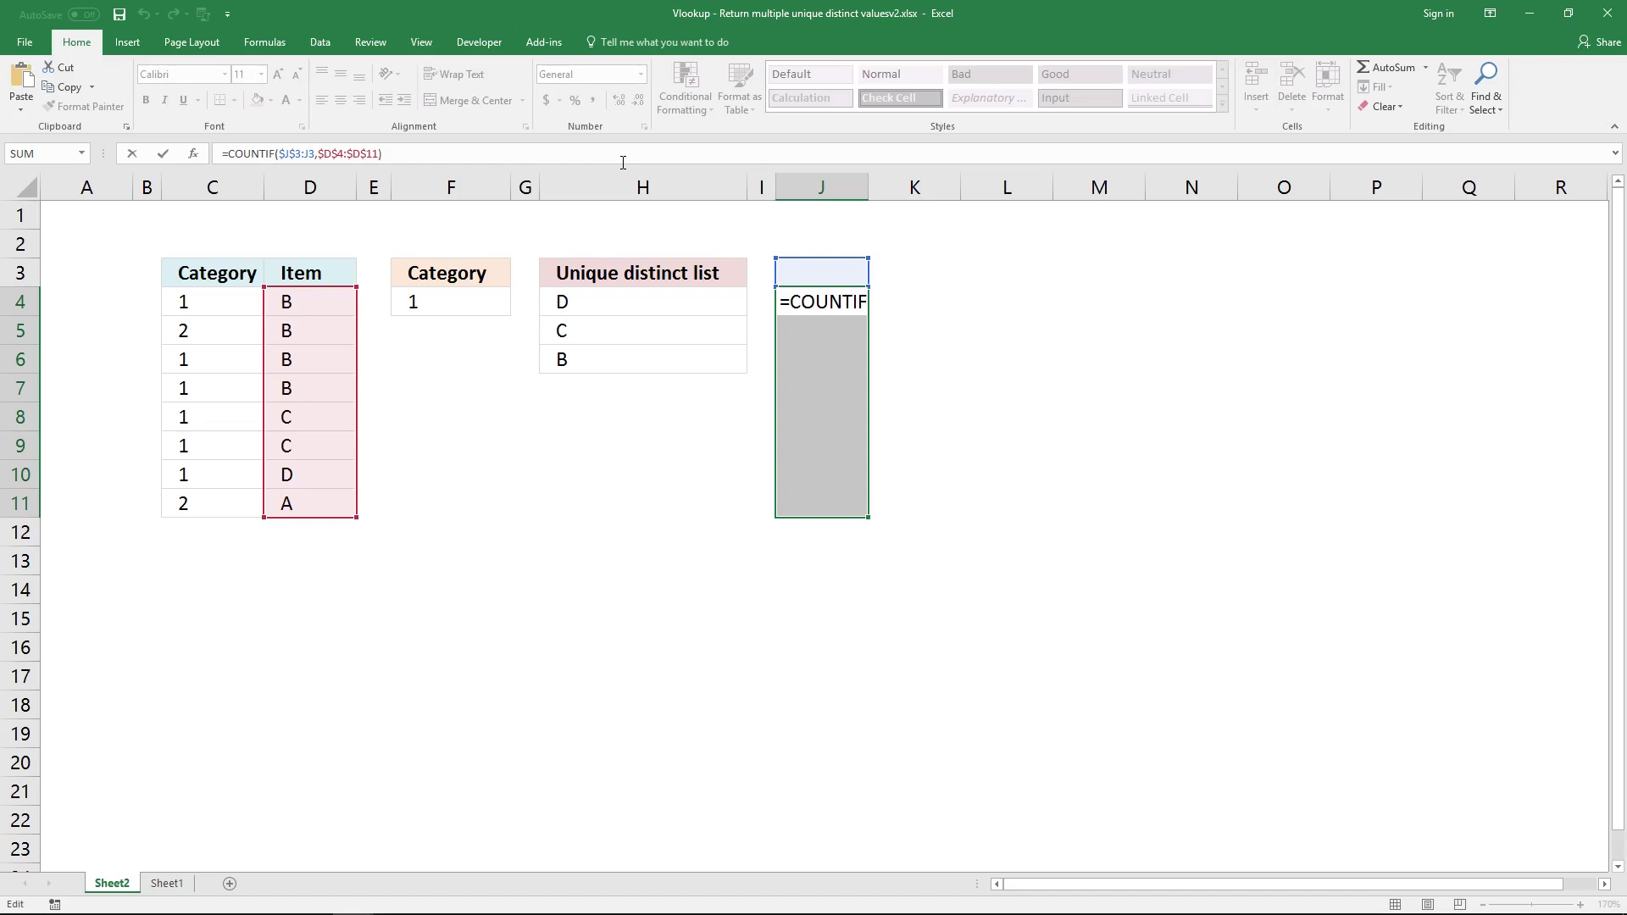
key("ctrl+shift+Return")
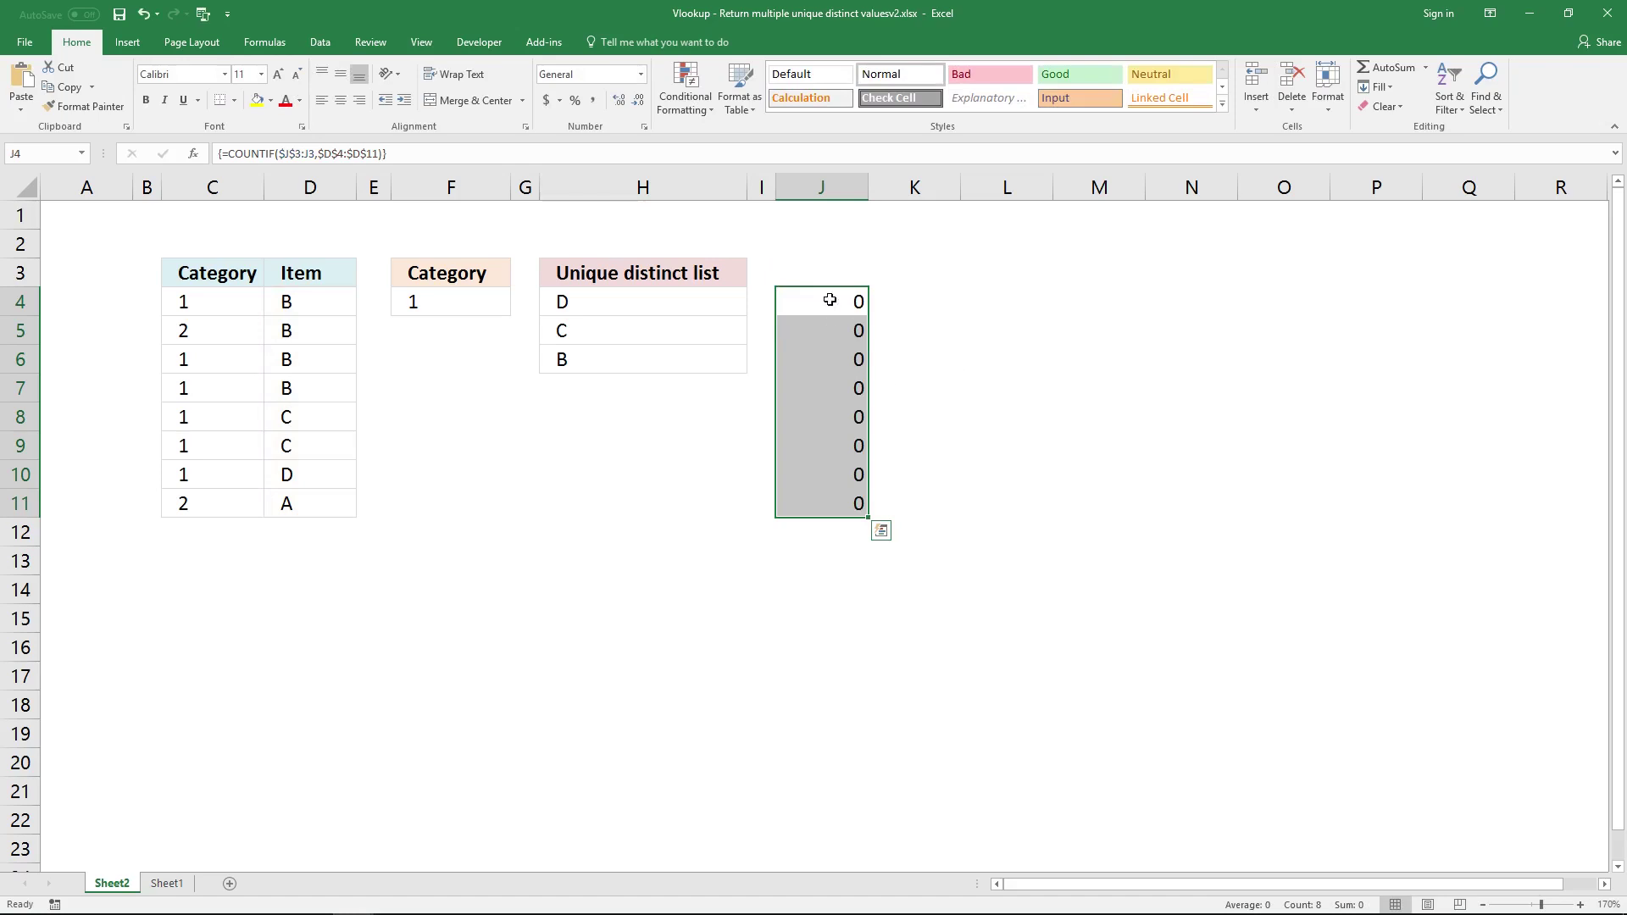
left_click(811, 262)
left_click(852, 295)
left_click(848, 277)
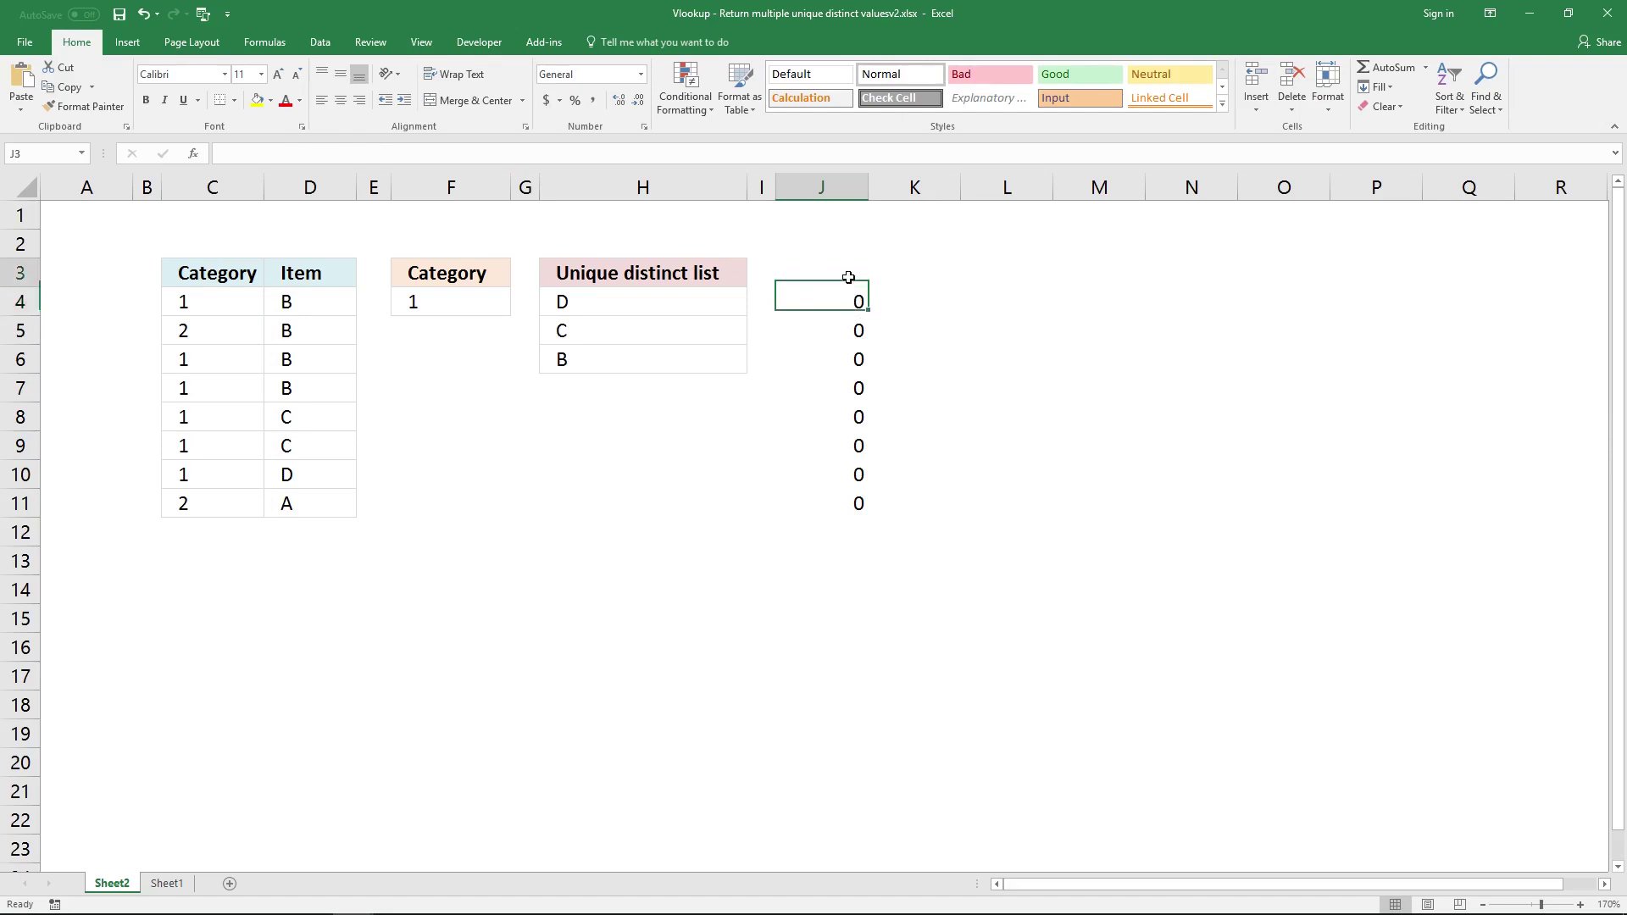
left_click(845, 300)
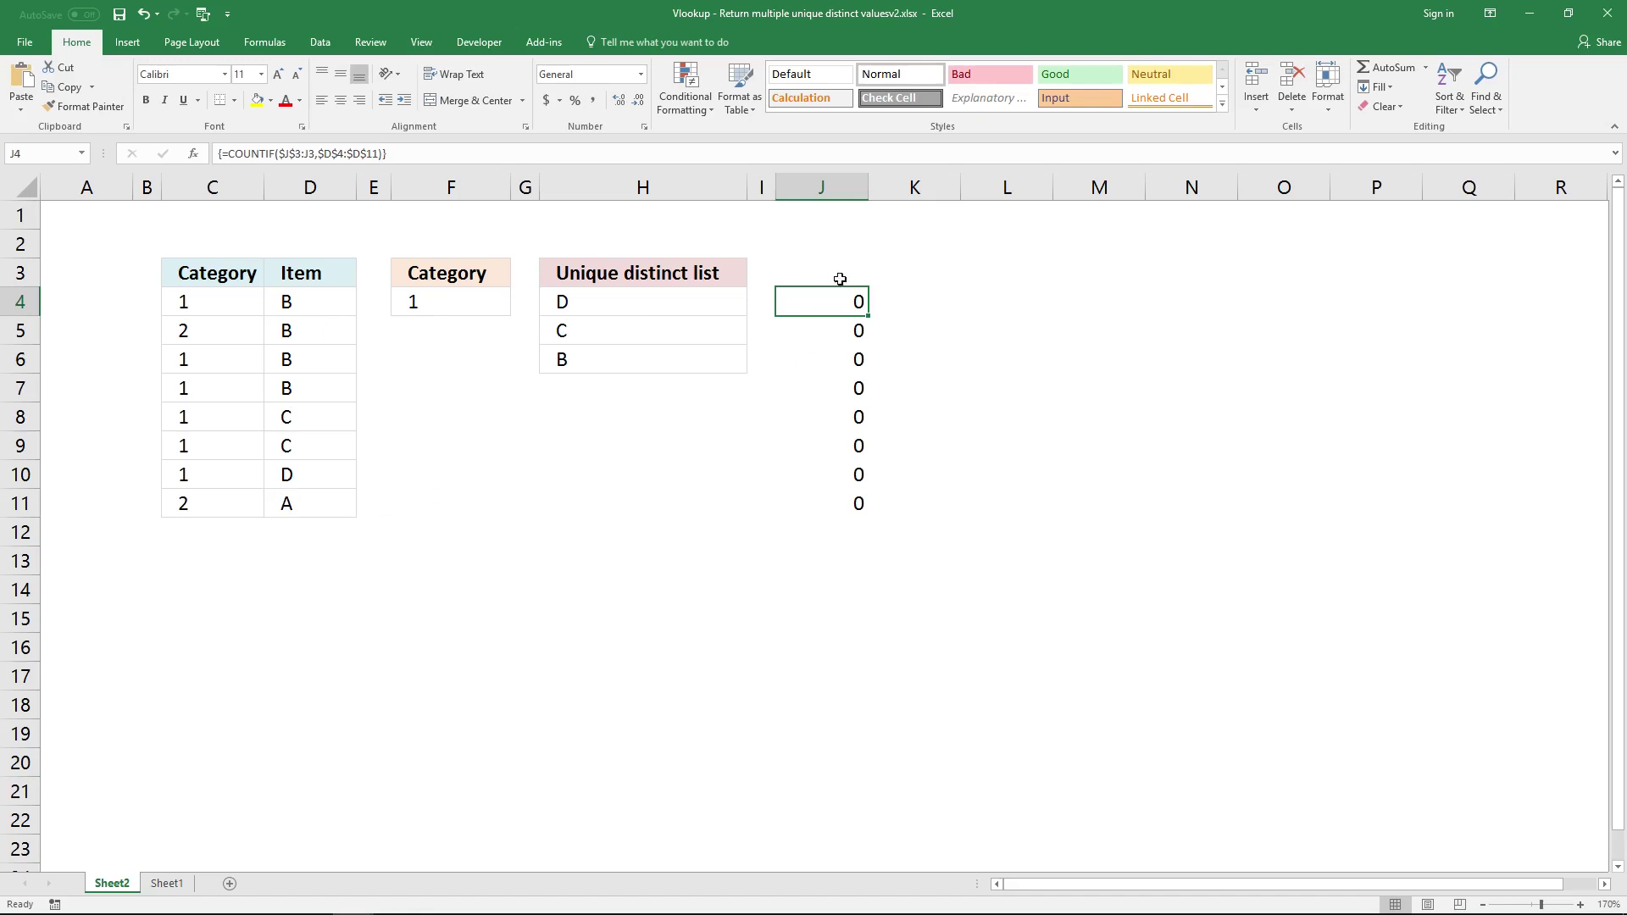
Append =0 to the COUNTIF formula in J4:J11 and re-enter it as an array formula.
left_click(324, 309)
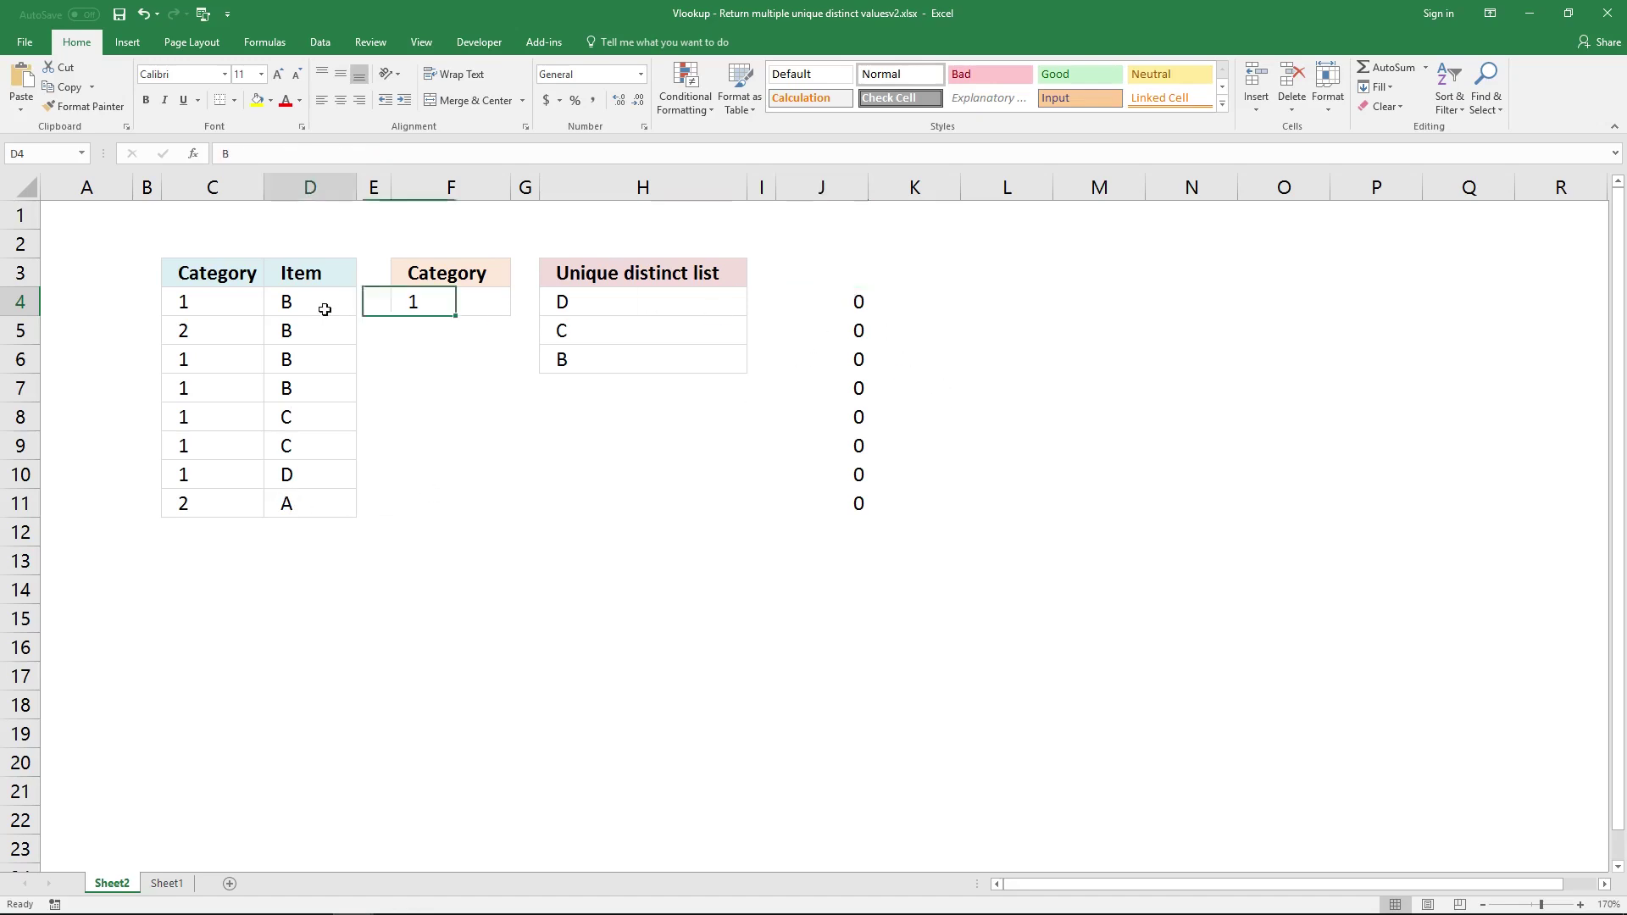
left_click(319, 334)
left_click(320, 353)
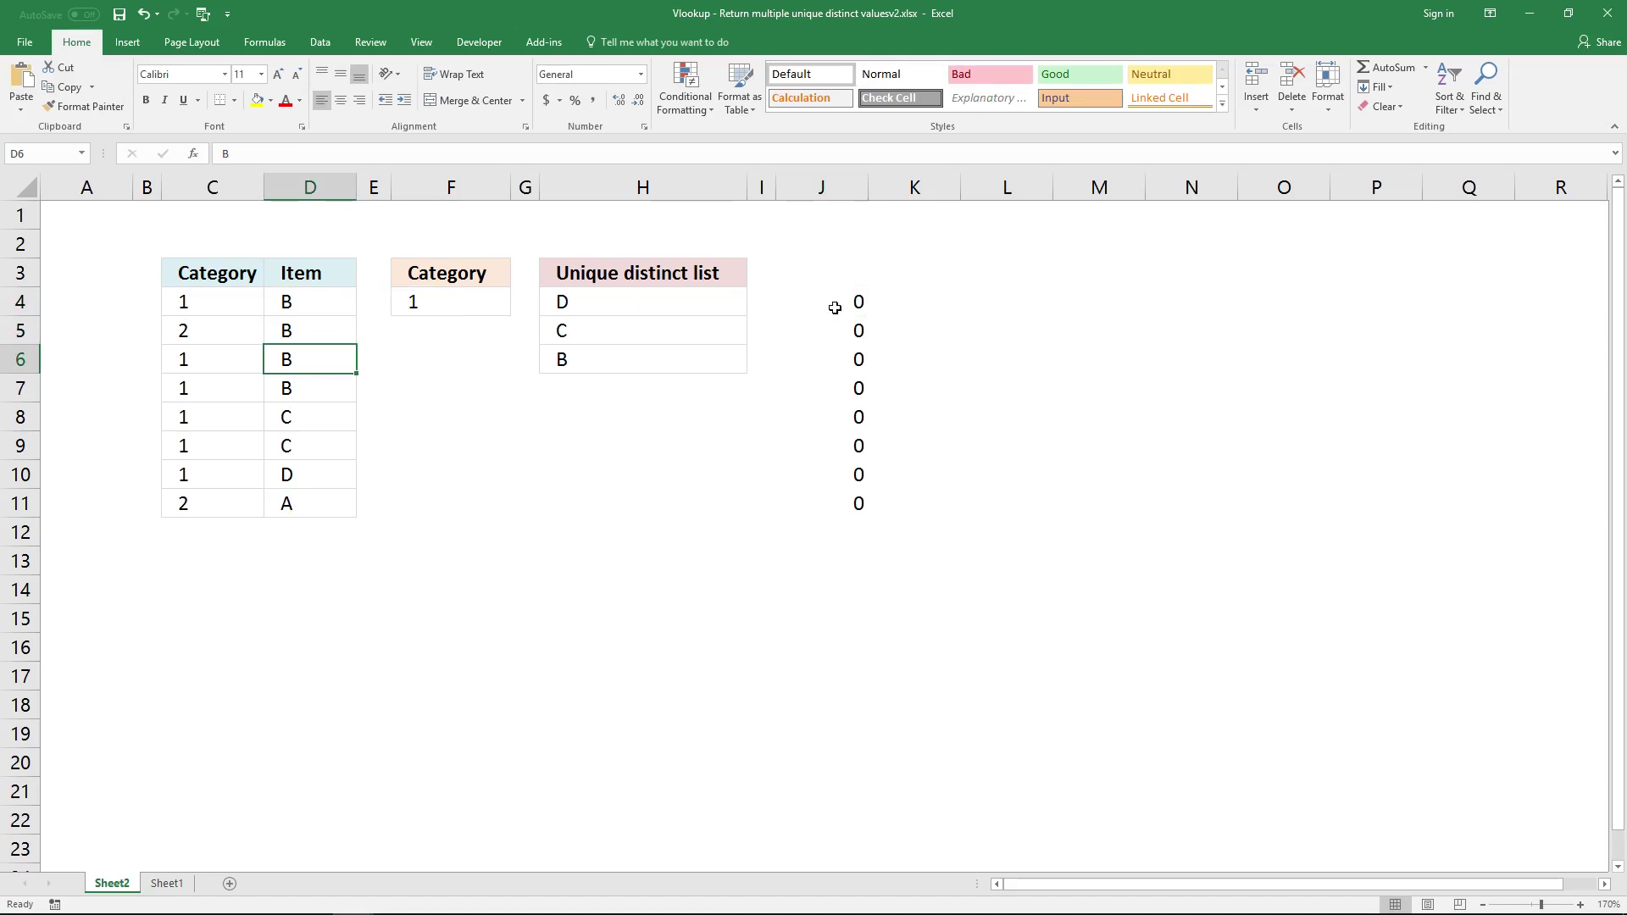
left_click(835, 503)
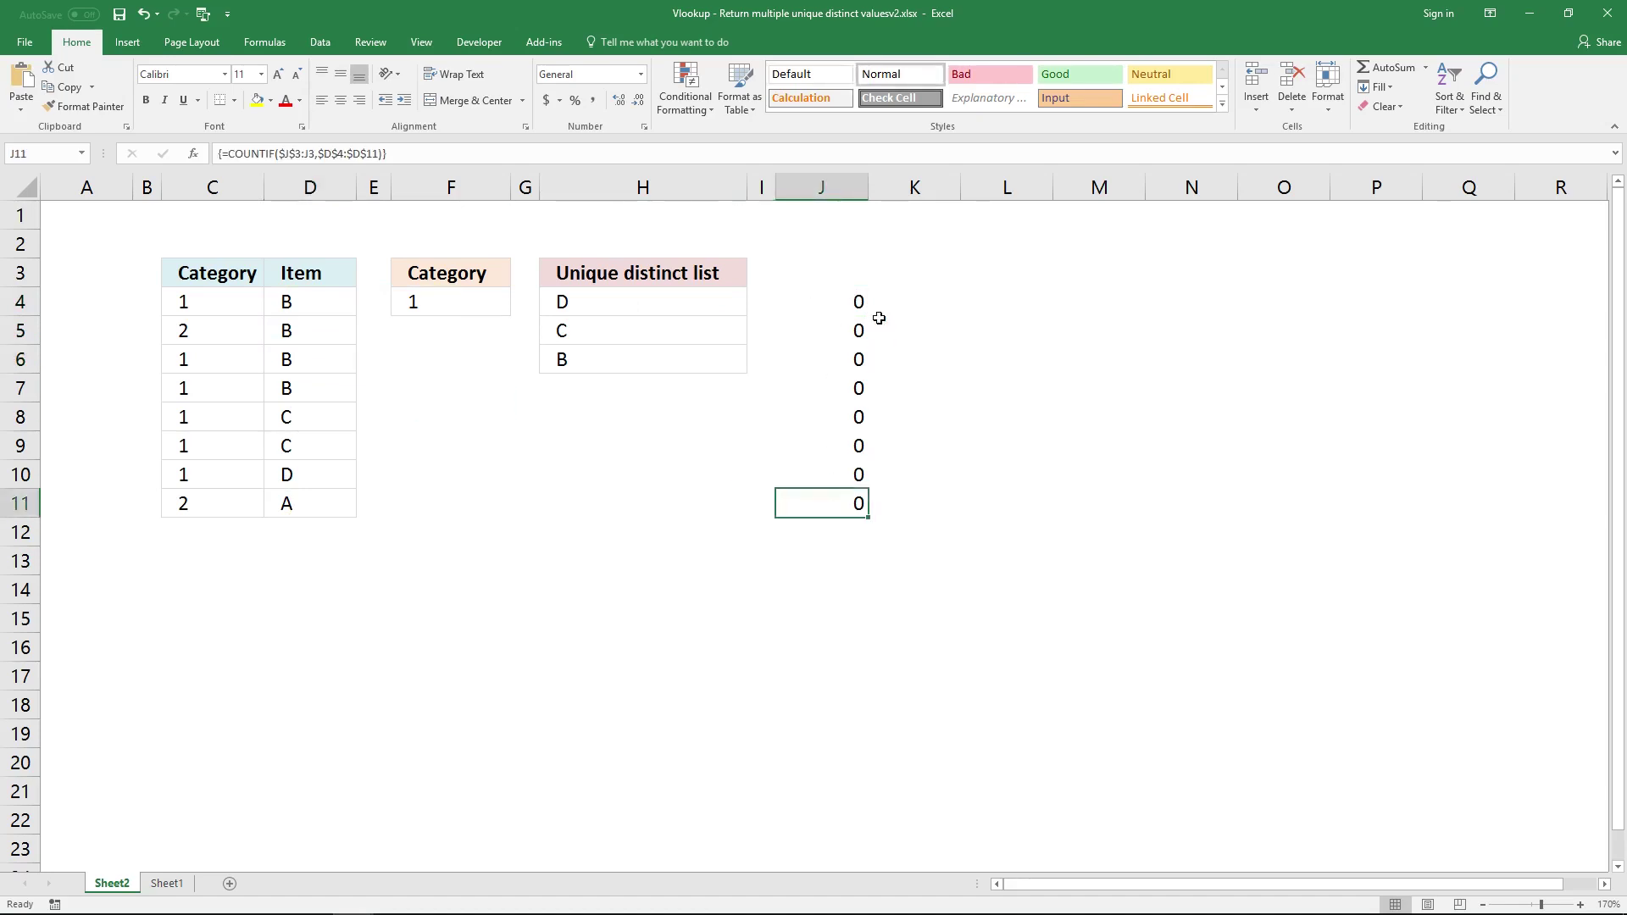
left_click(855, 293)
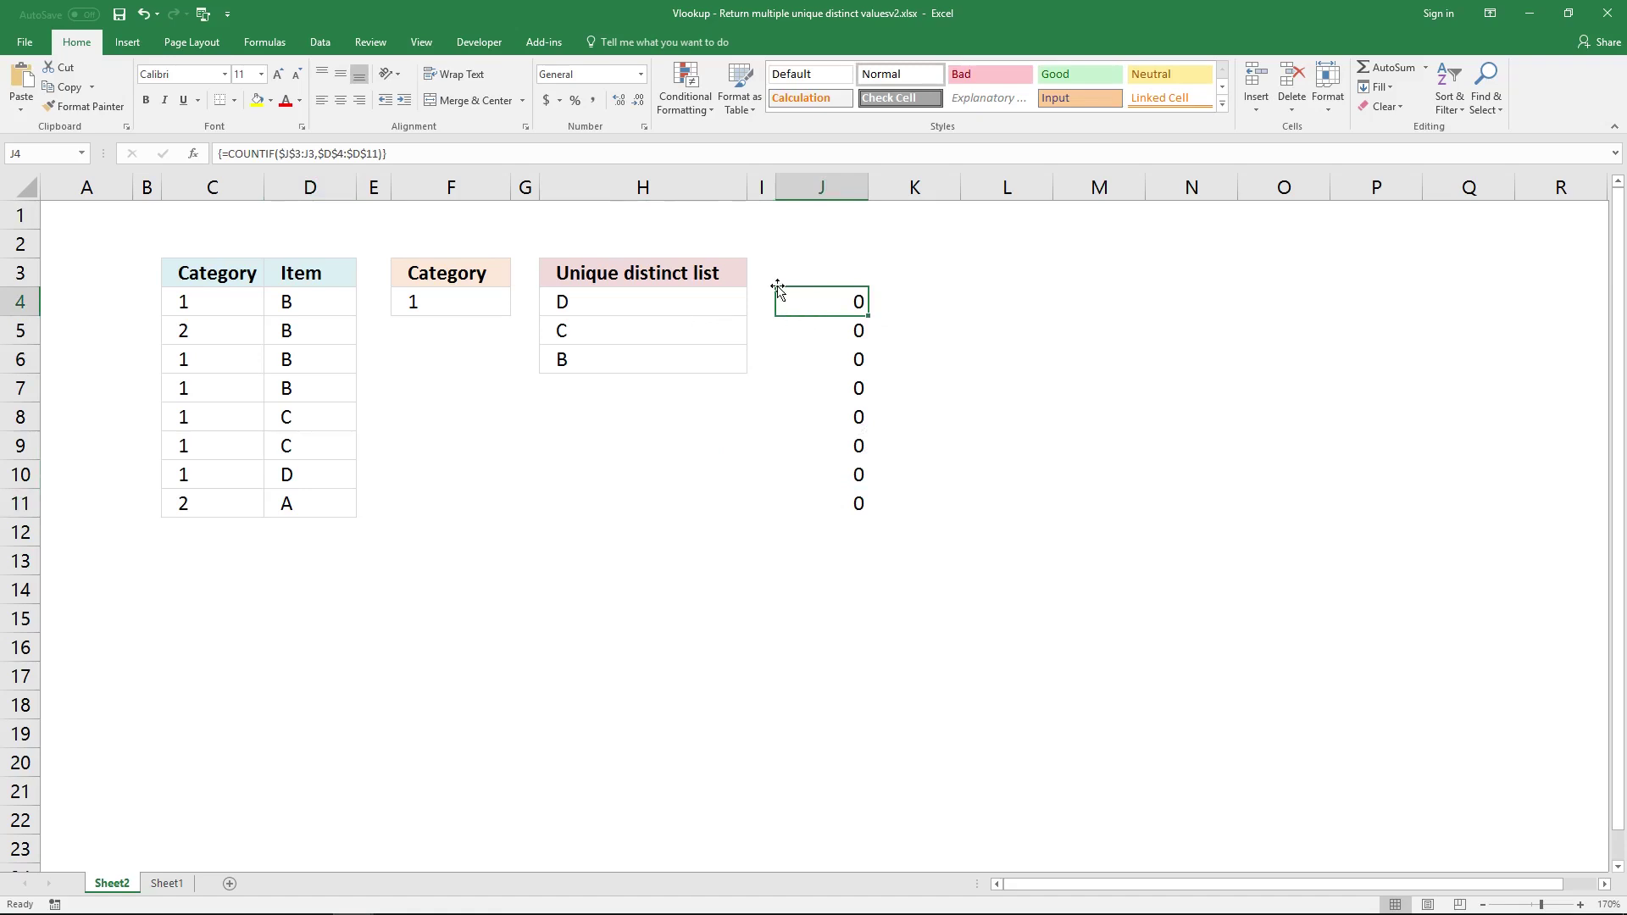
left_click(517, 159)
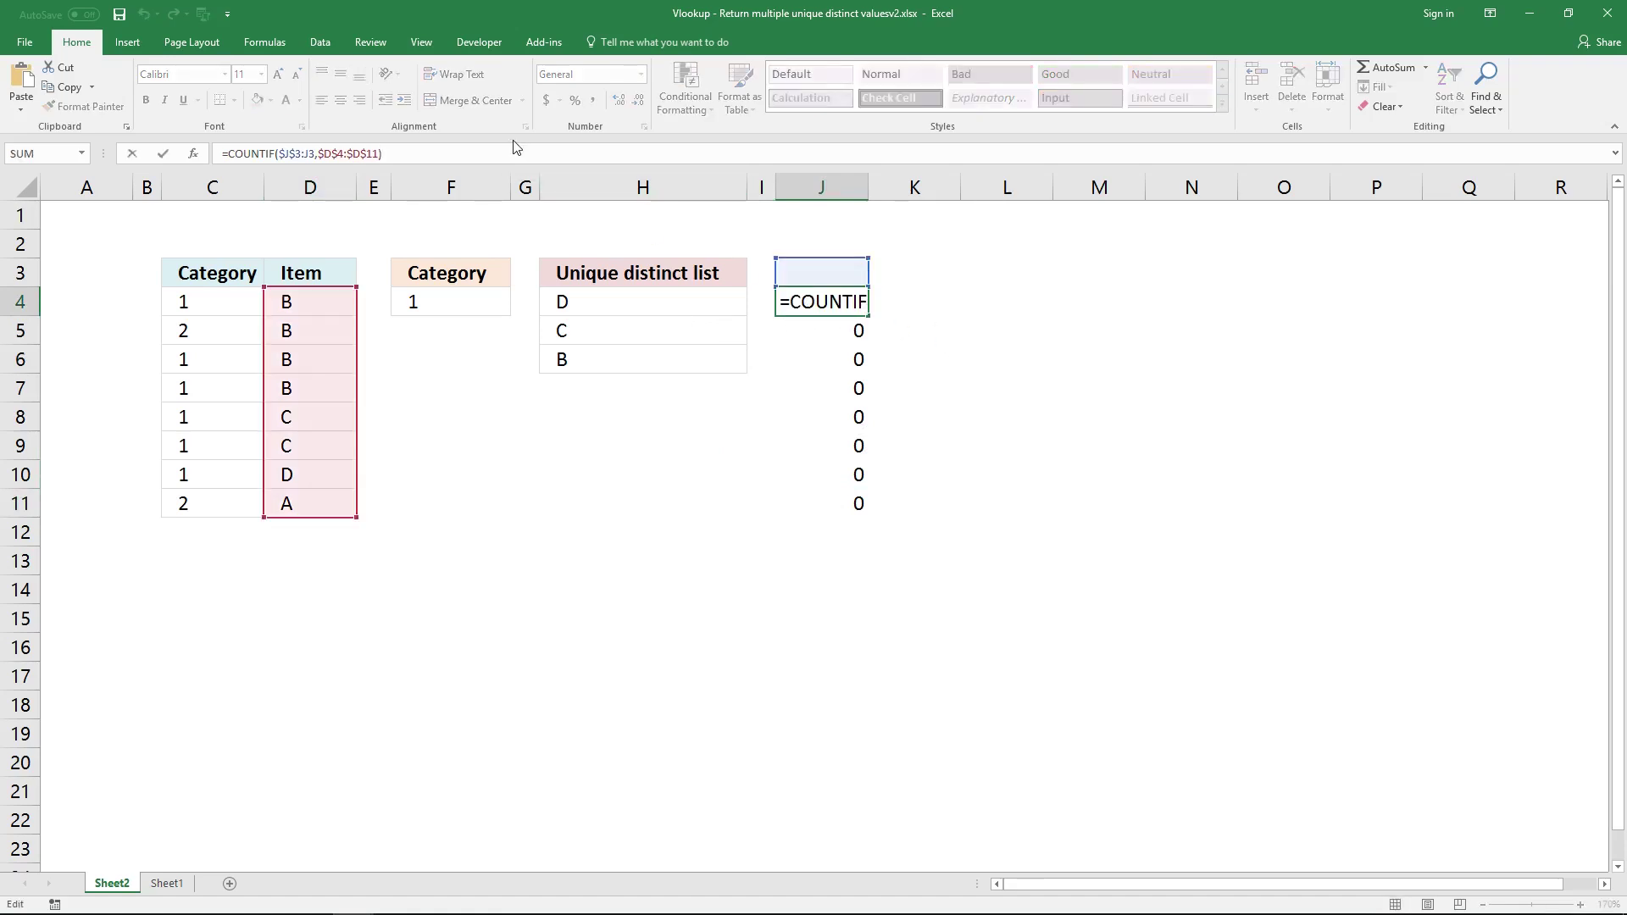
type("=0")
key("ctrl+shift+Return")
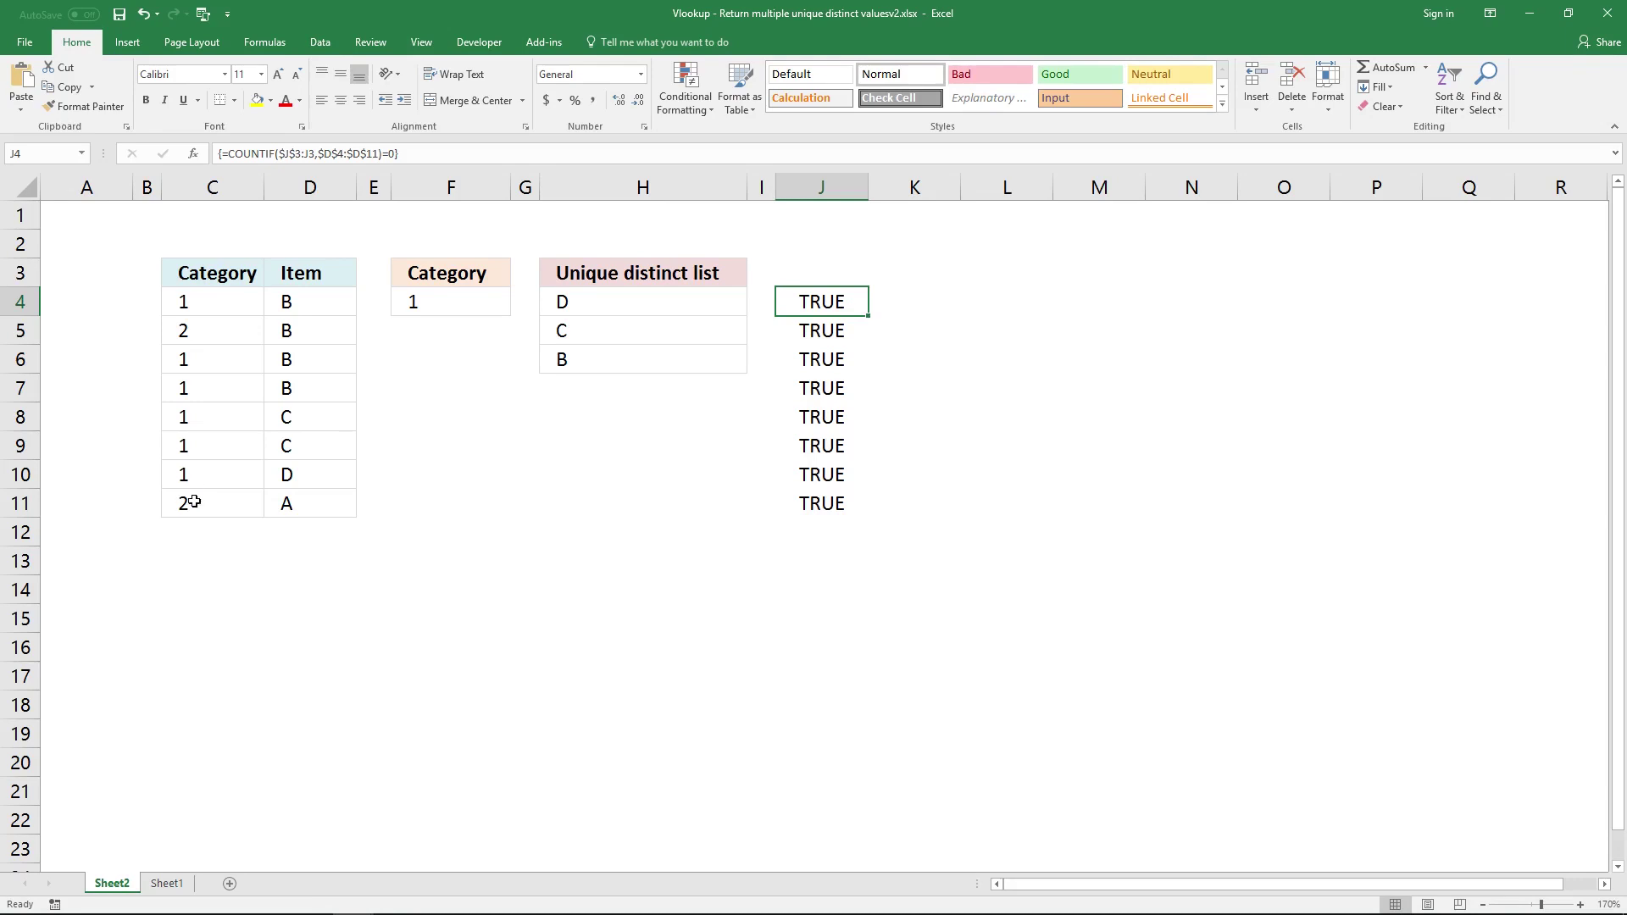
Start a formula in K4 that compares F4 with the category range C4:C11.
left_click(904, 301)
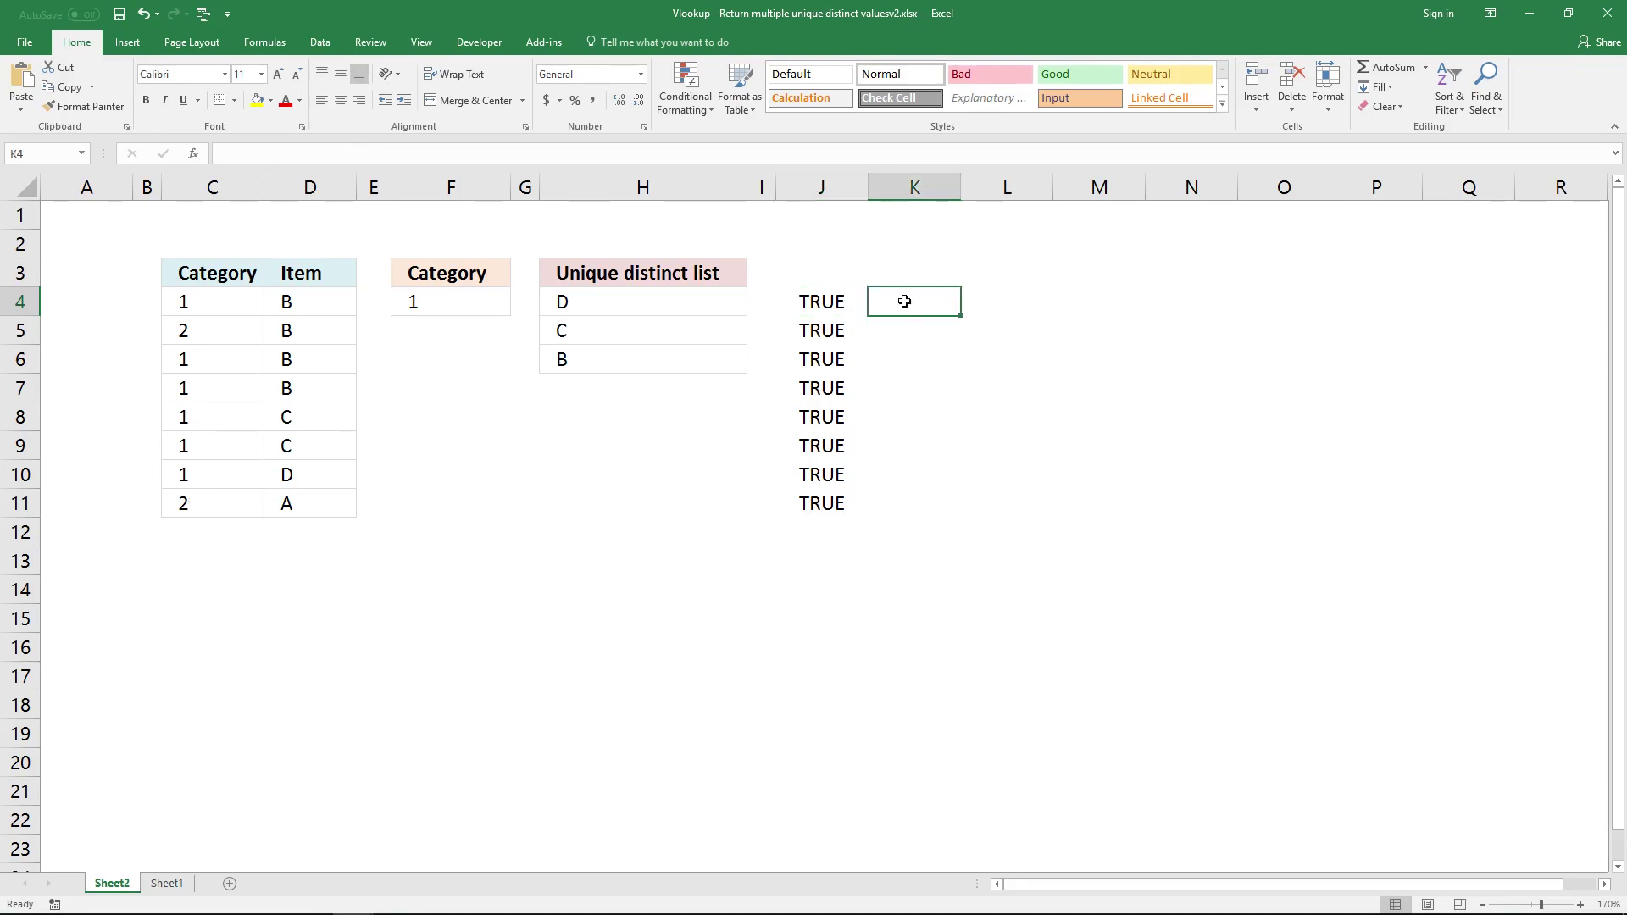
type("=")
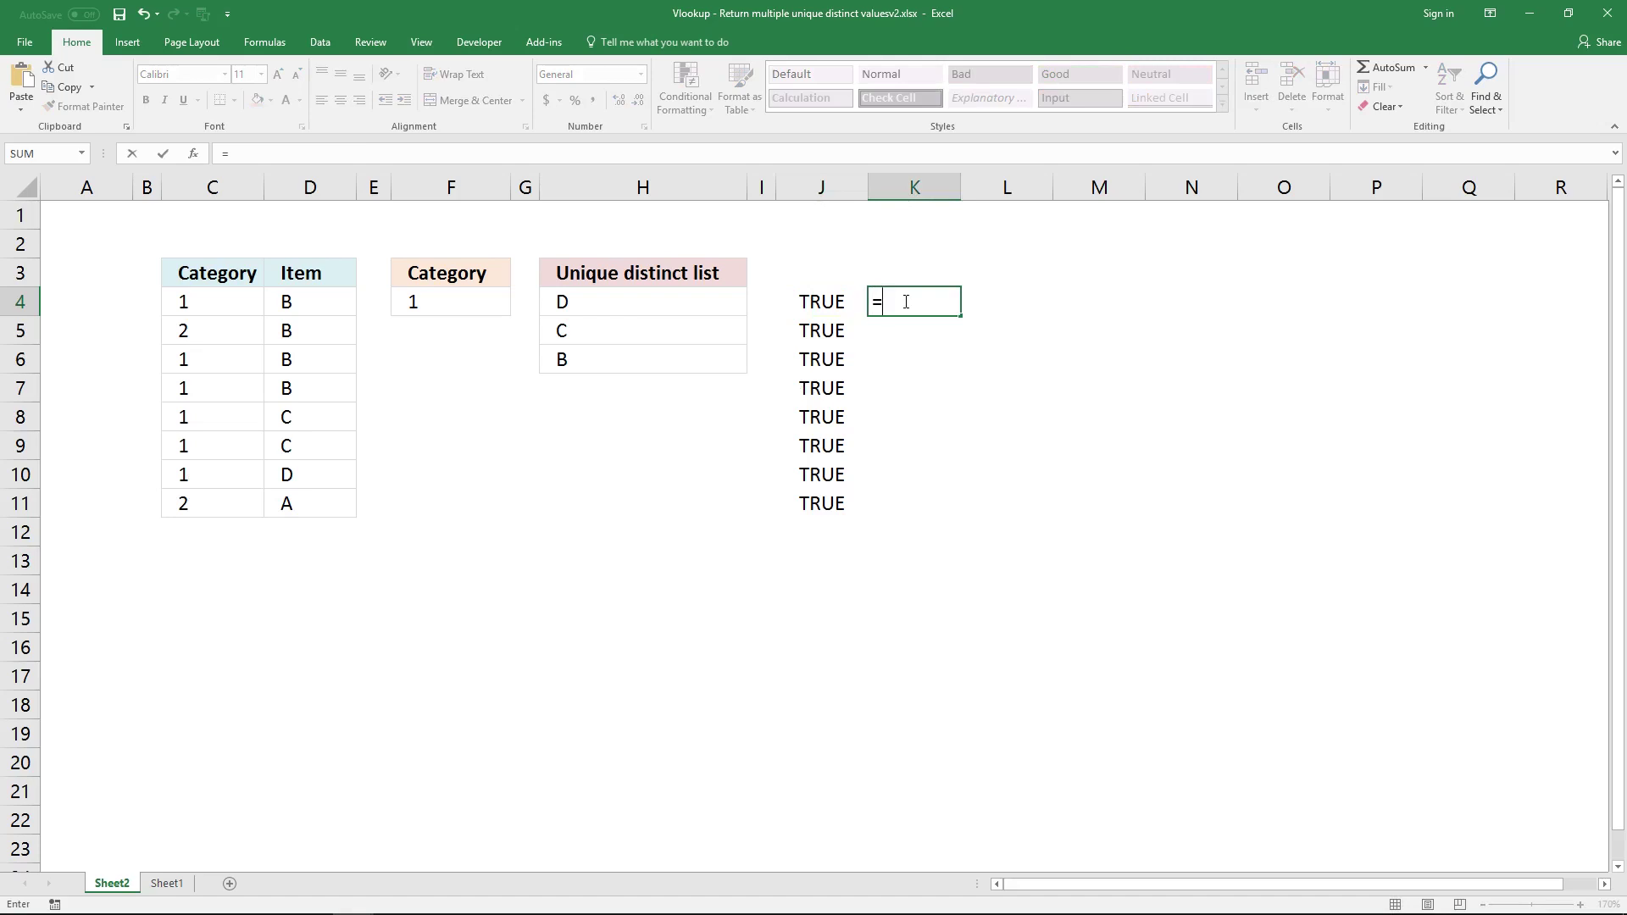
left_click(476, 297)
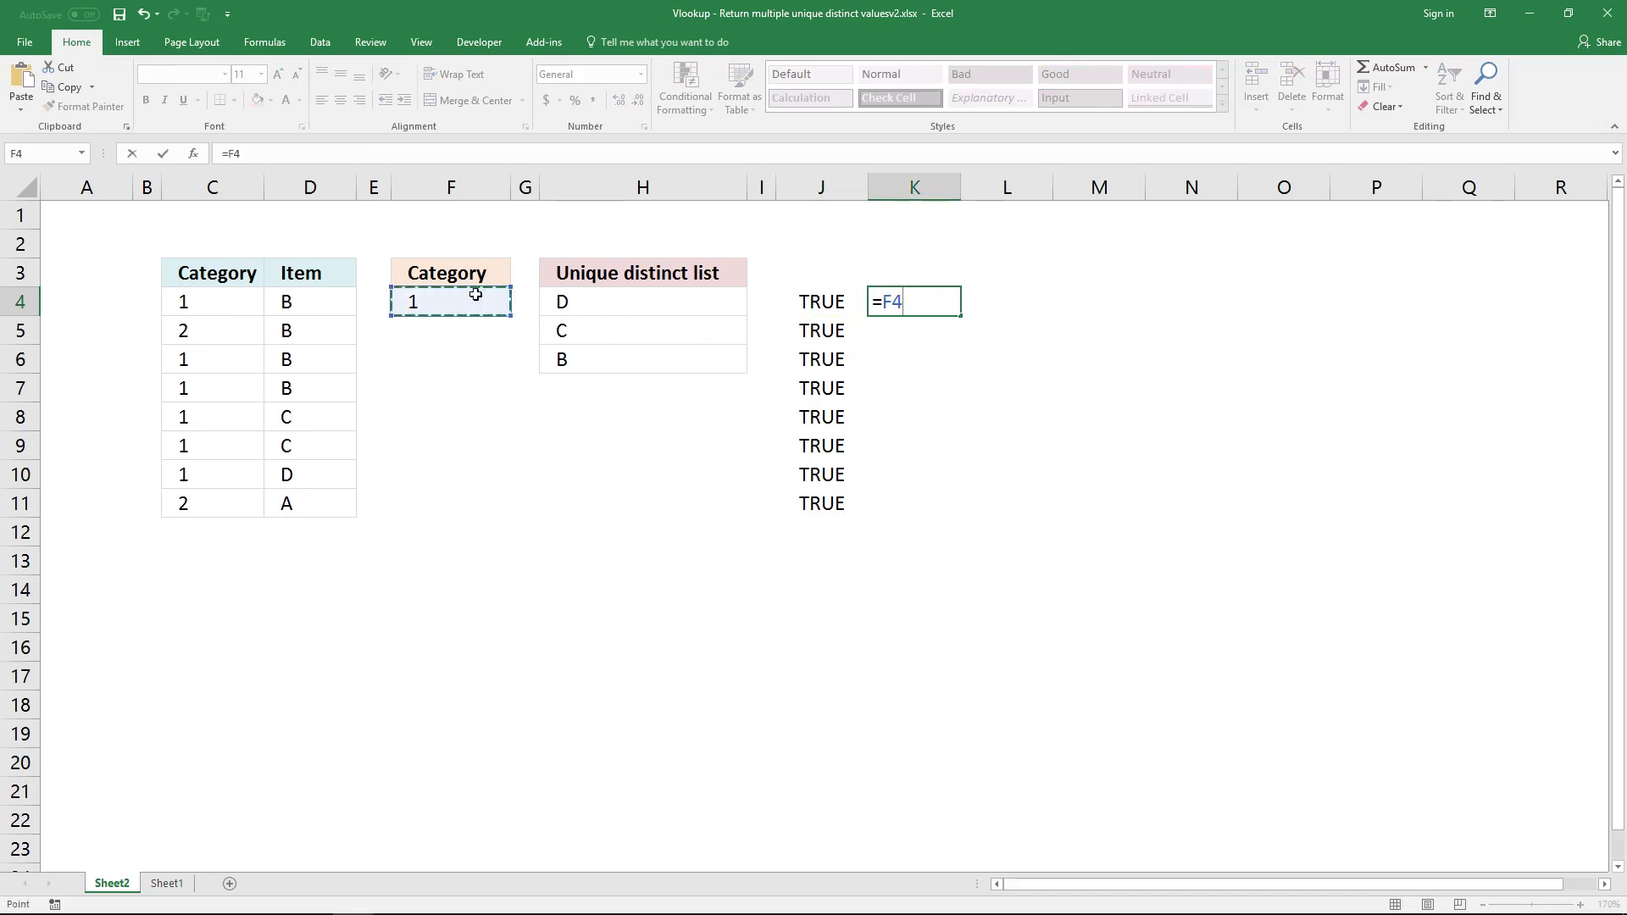
type("=")
left_click_drag(231, 298, 228, 494)
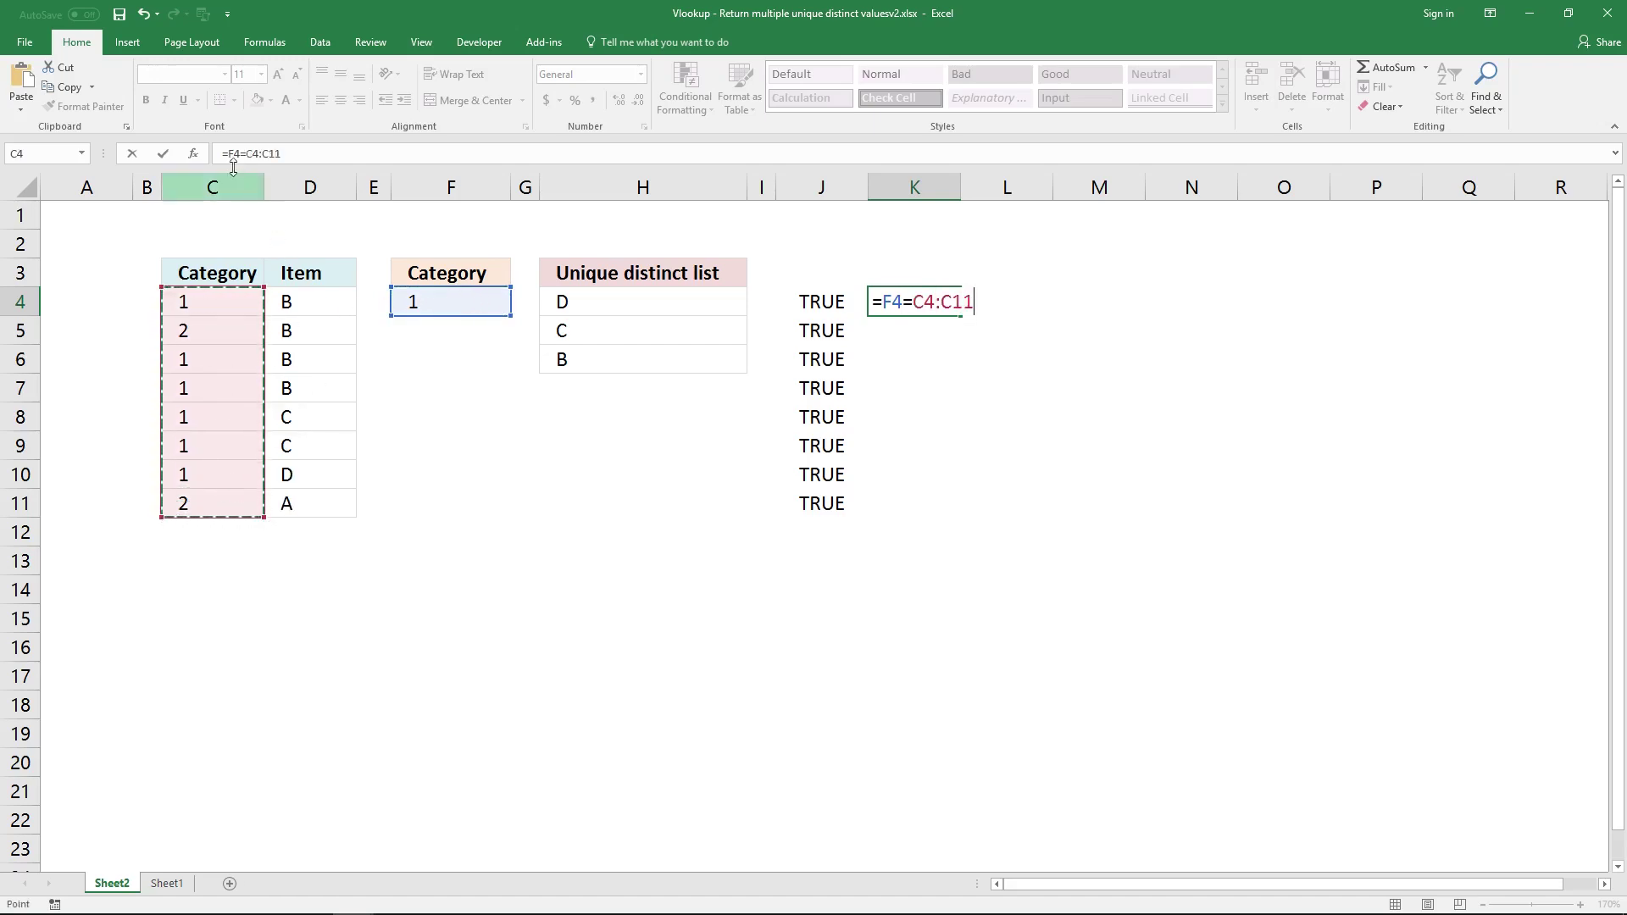
Make the K4 references absolute as =$F$4=$C$4:$C$11 and enter it as an array formula.
left_click_drag(226, 155, 240, 154)
key("F4")
left_click(282, 153)
key("F4")
left_click(263, 154)
key("F4")
left_click(328, 153)
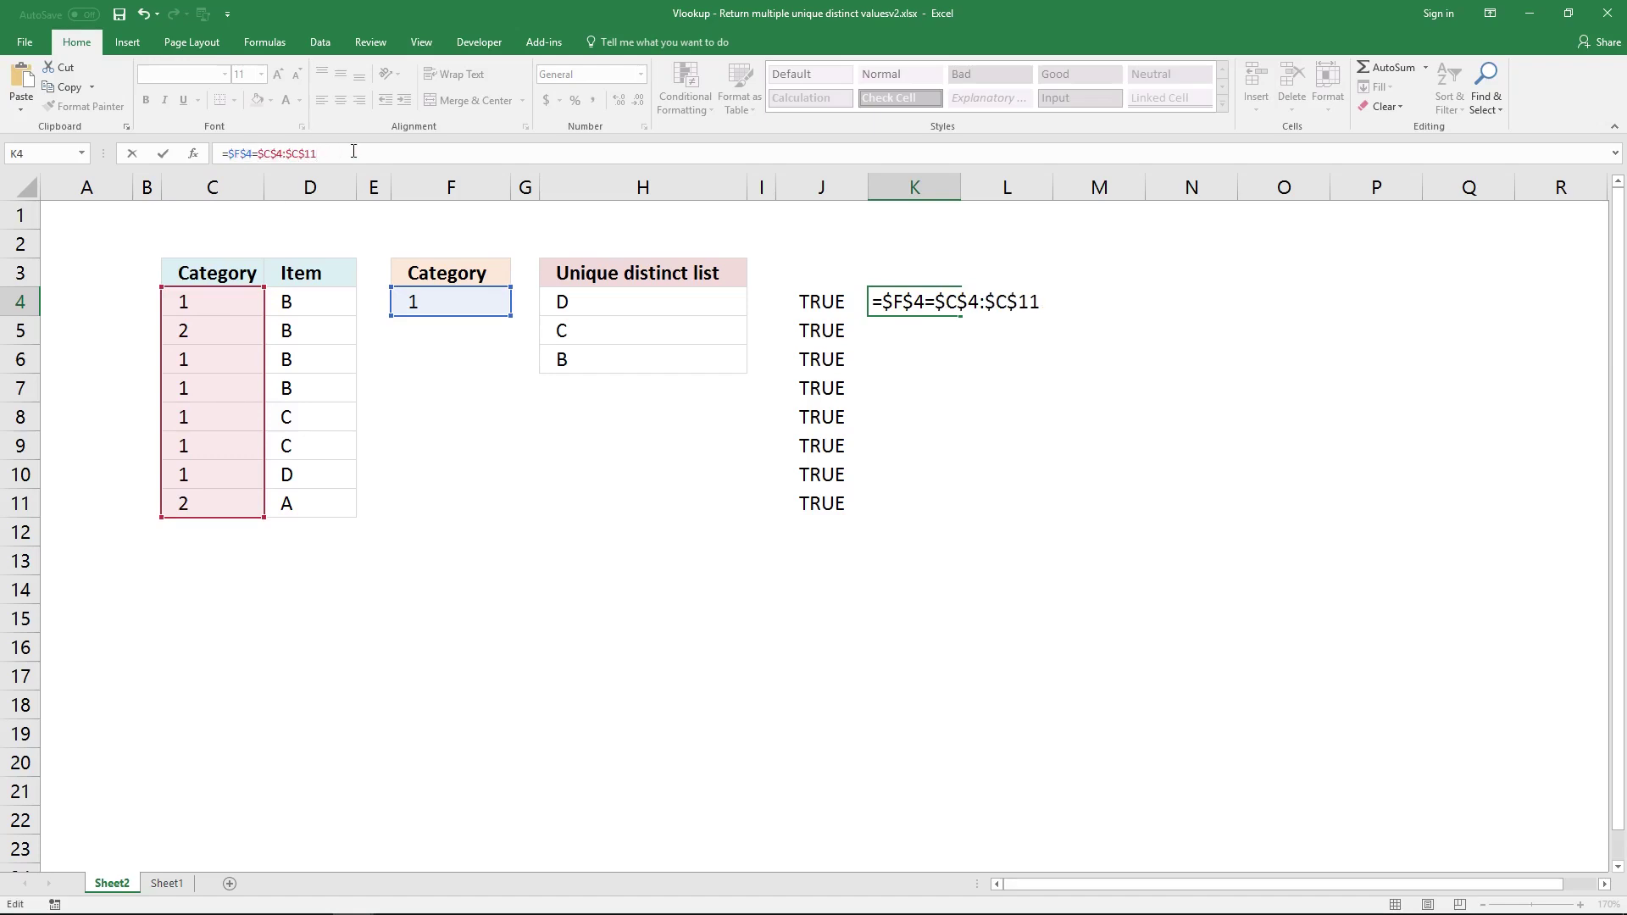
key("ctrl+shift+Return")
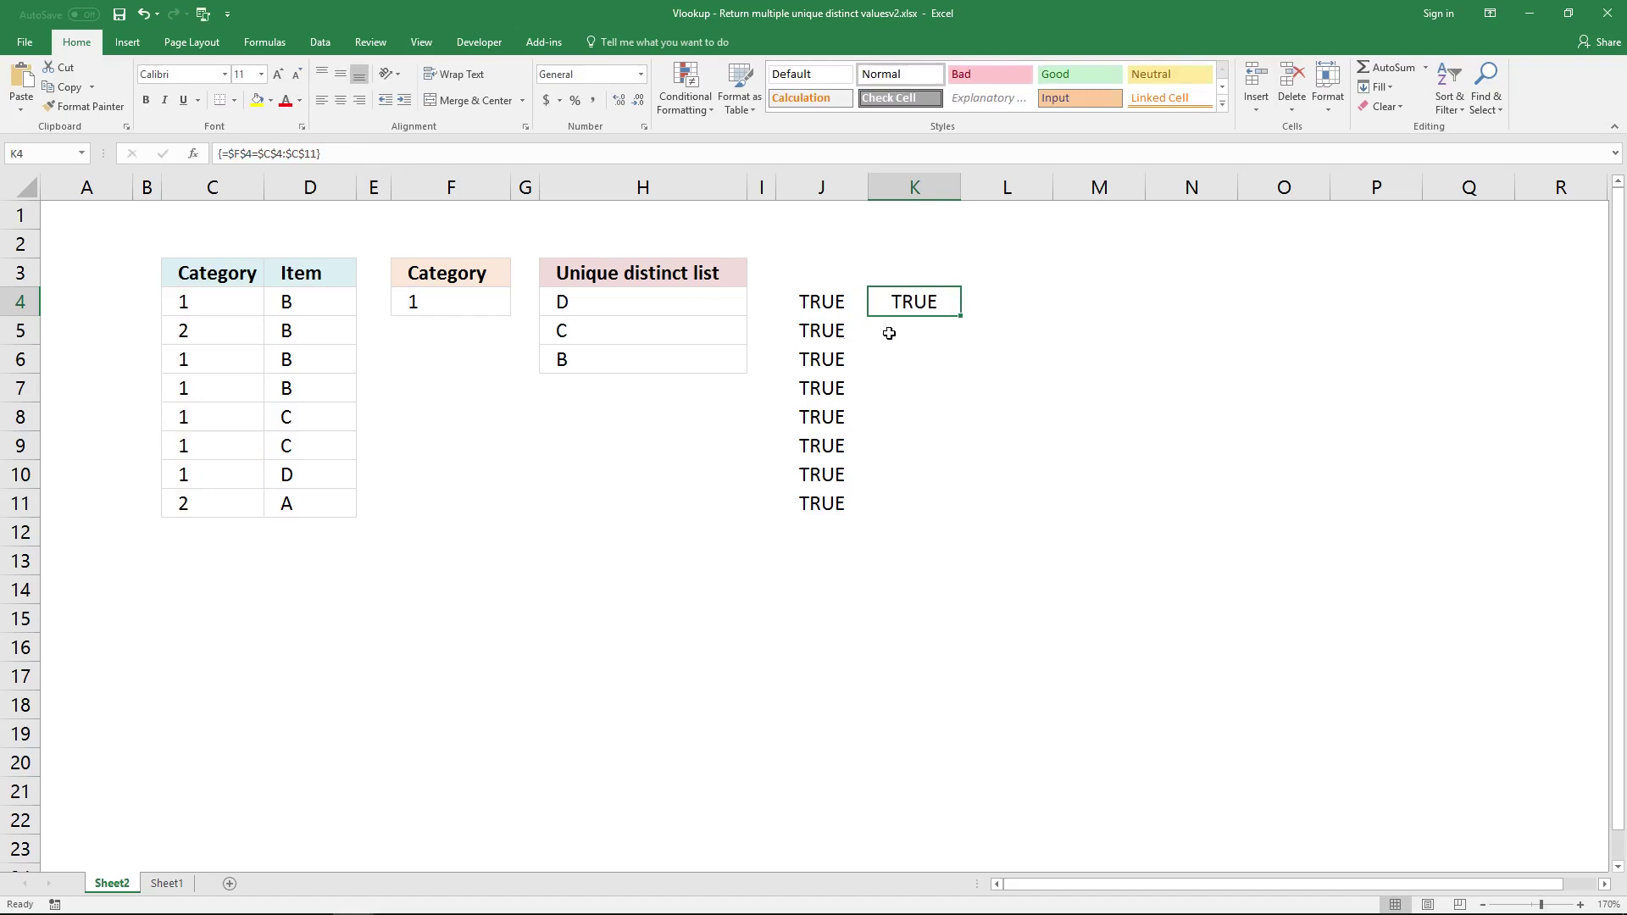
Extend the category comparison array formula in K4 over K4:K11 as one multi-cell array.
left_click(252, 154)
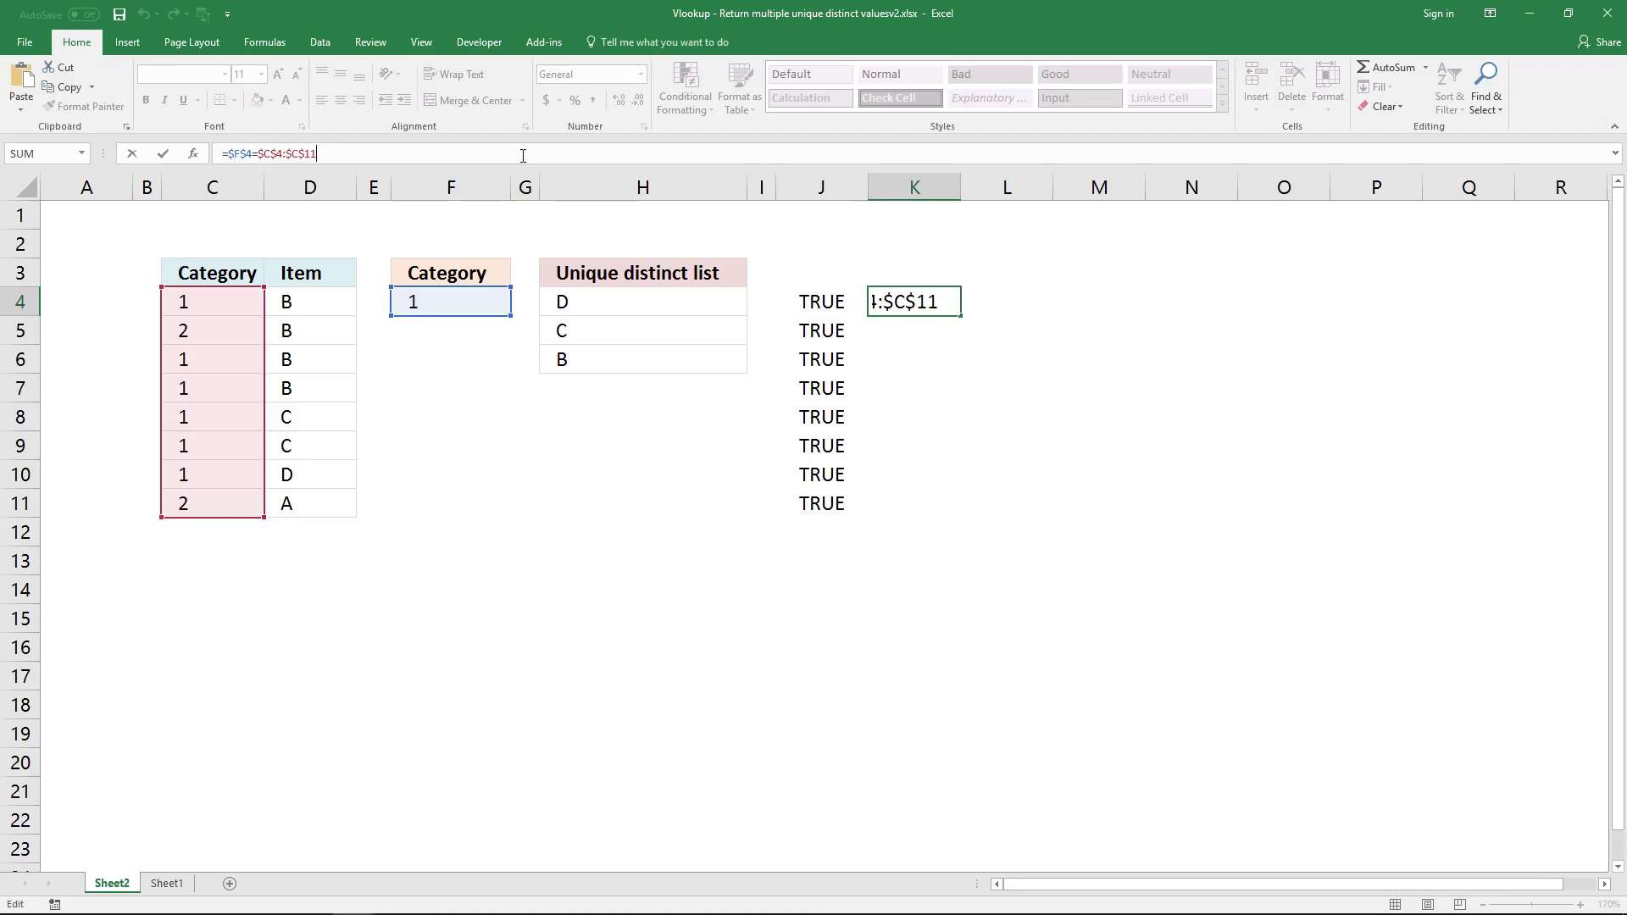
key("ctrl+shift+Return")
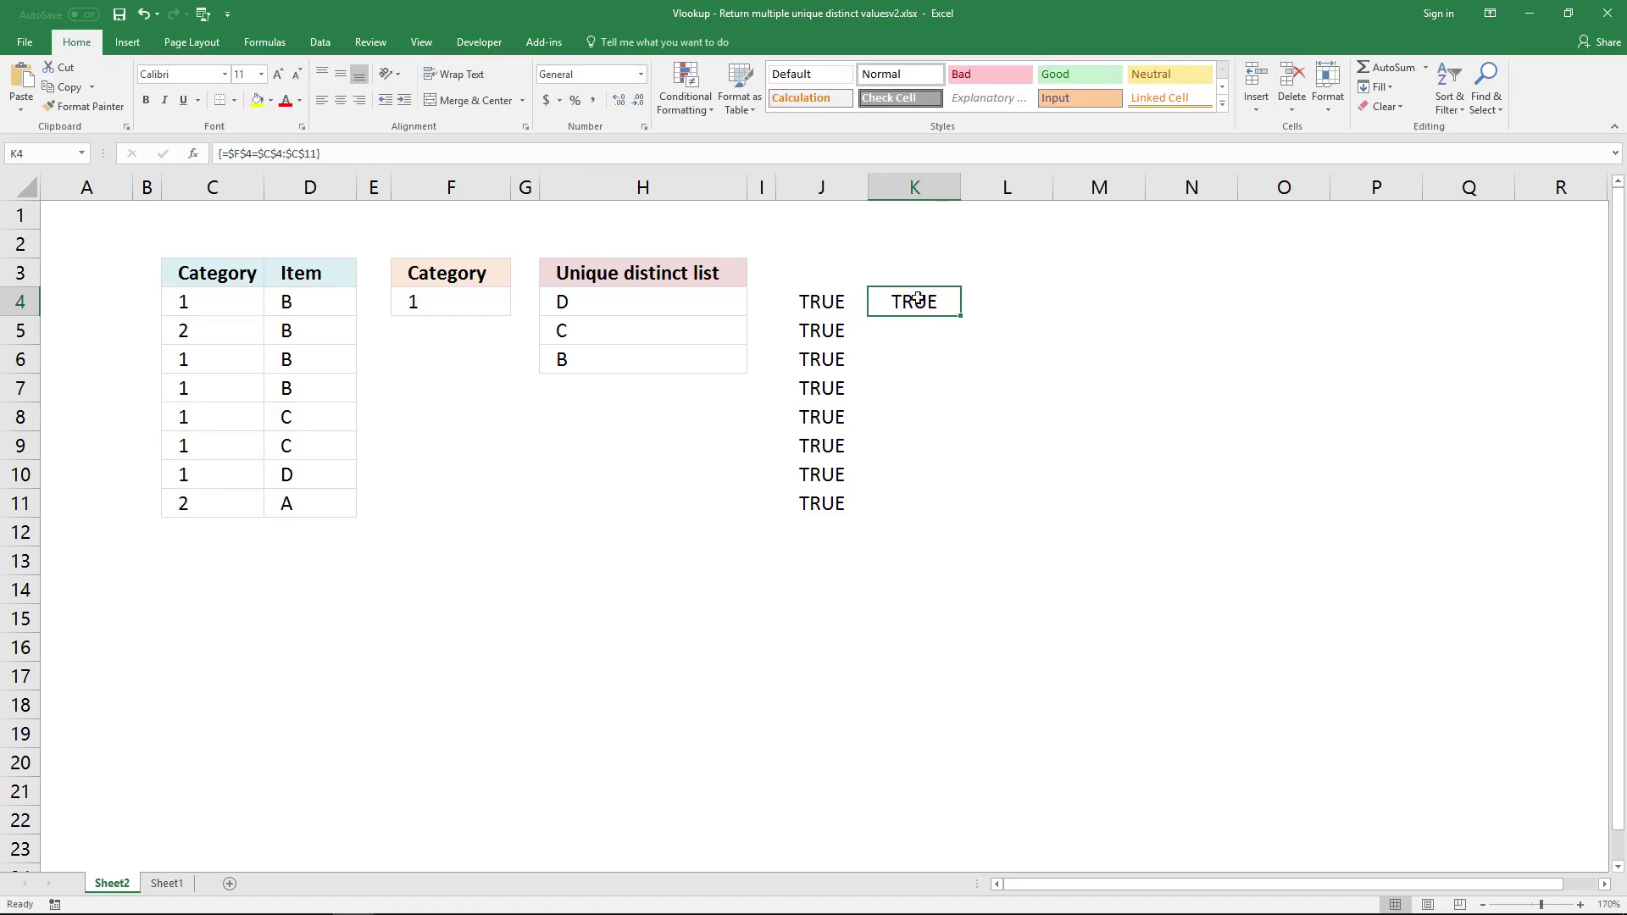
left_click_drag(918, 298, 915, 505)
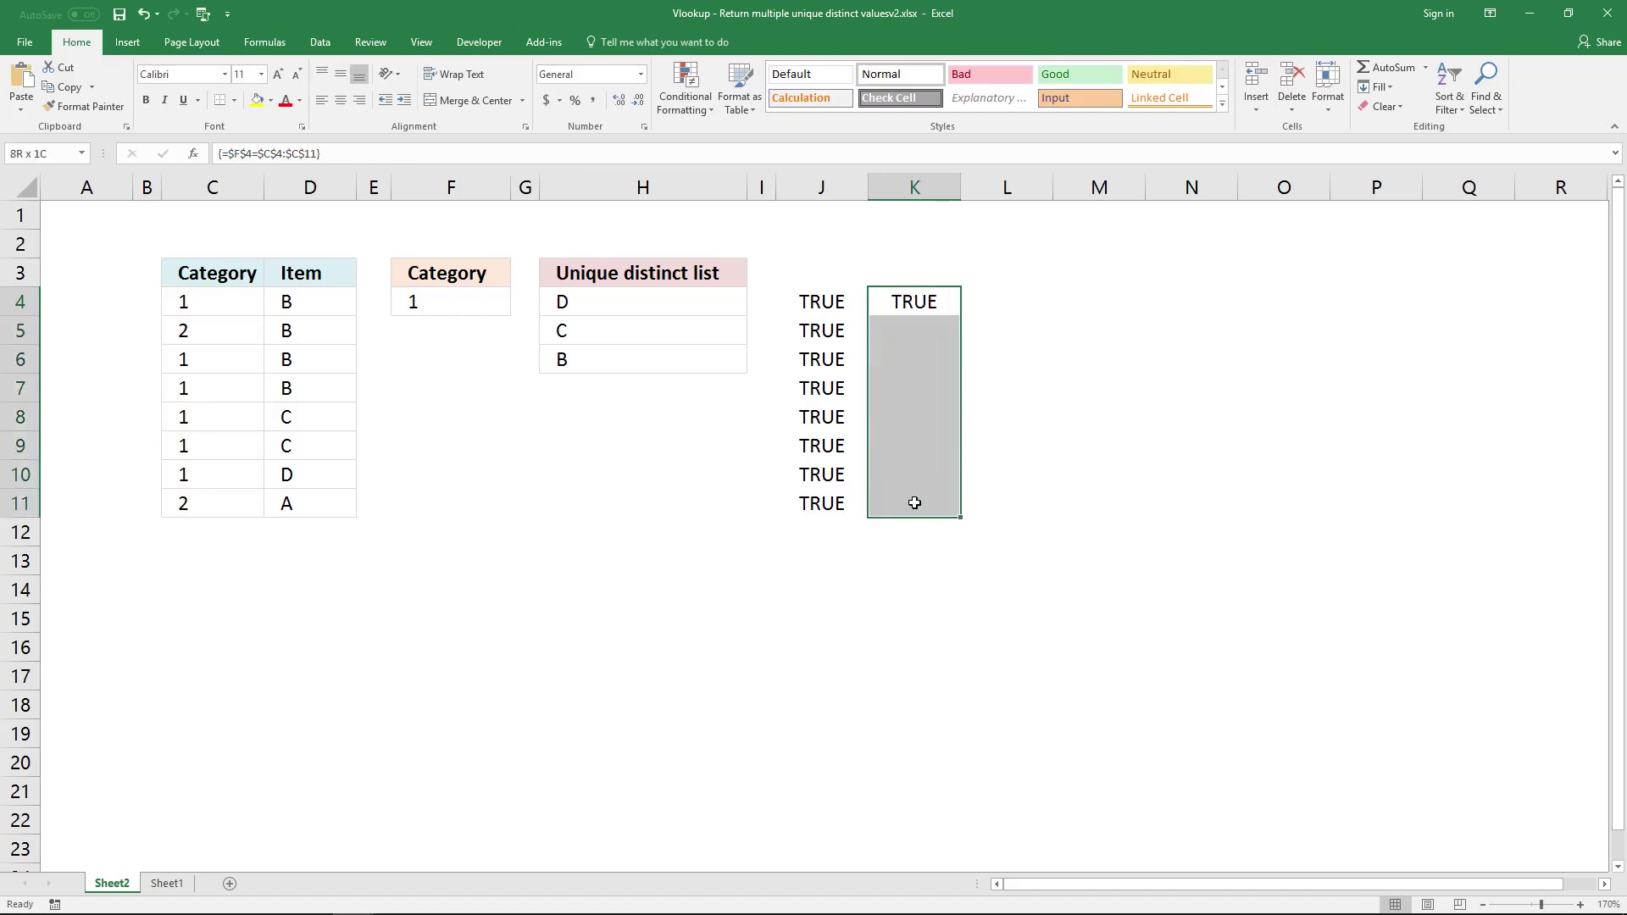
left_click(509, 153)
key("ctrl+shift+Return")
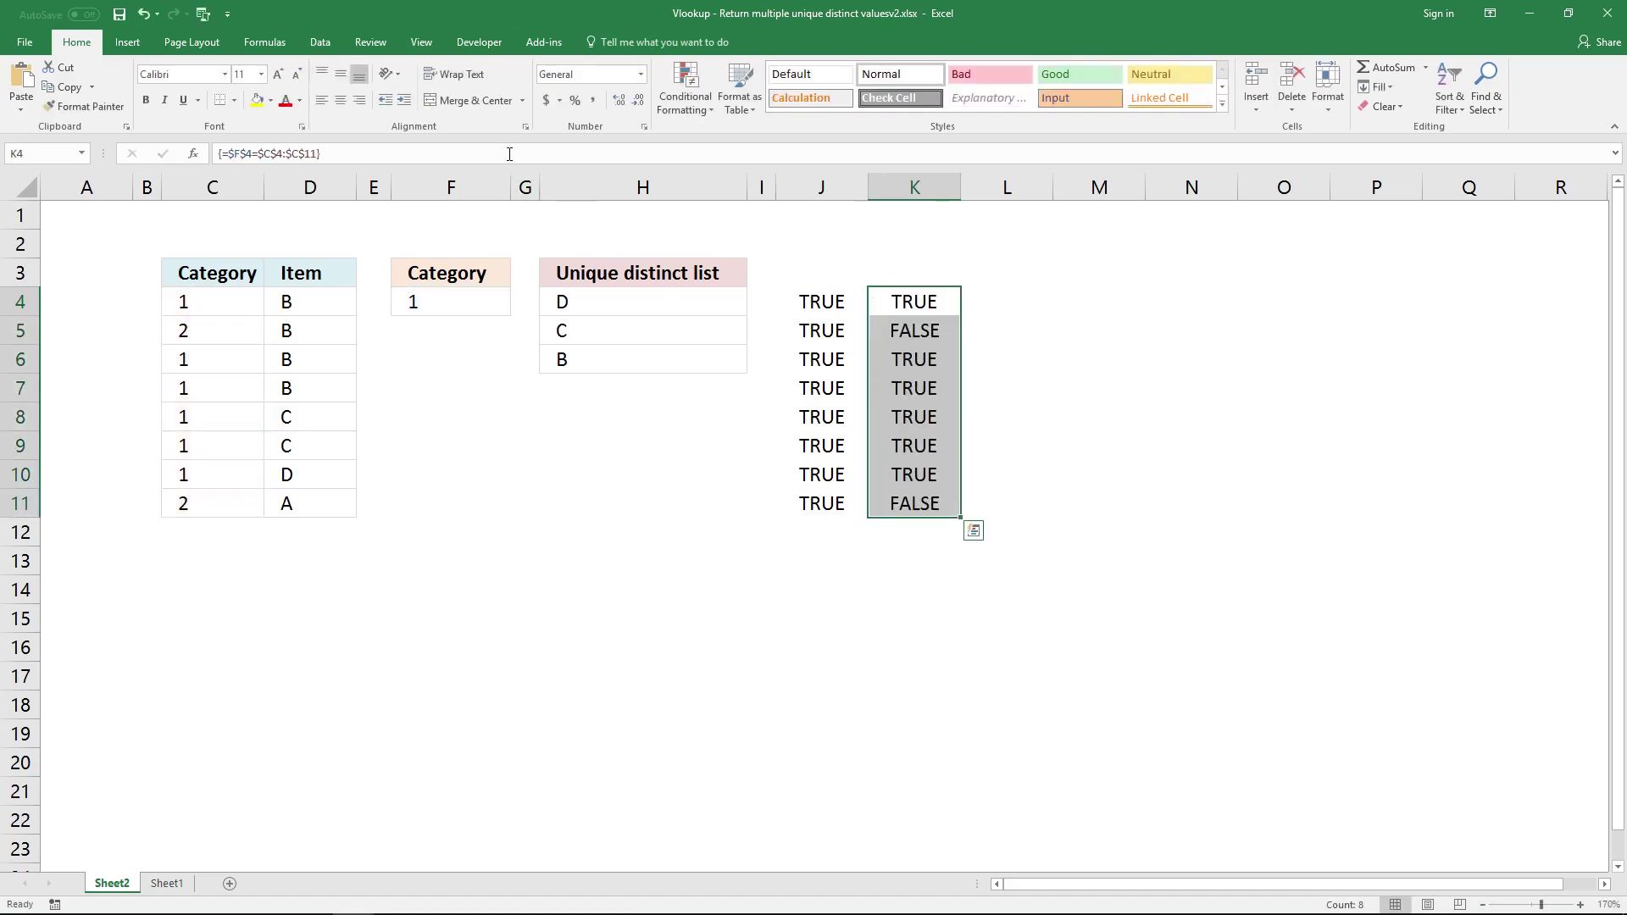
Compare the source table's categories and the category in F4 with the logical values in column K.
left_click(917, 298)
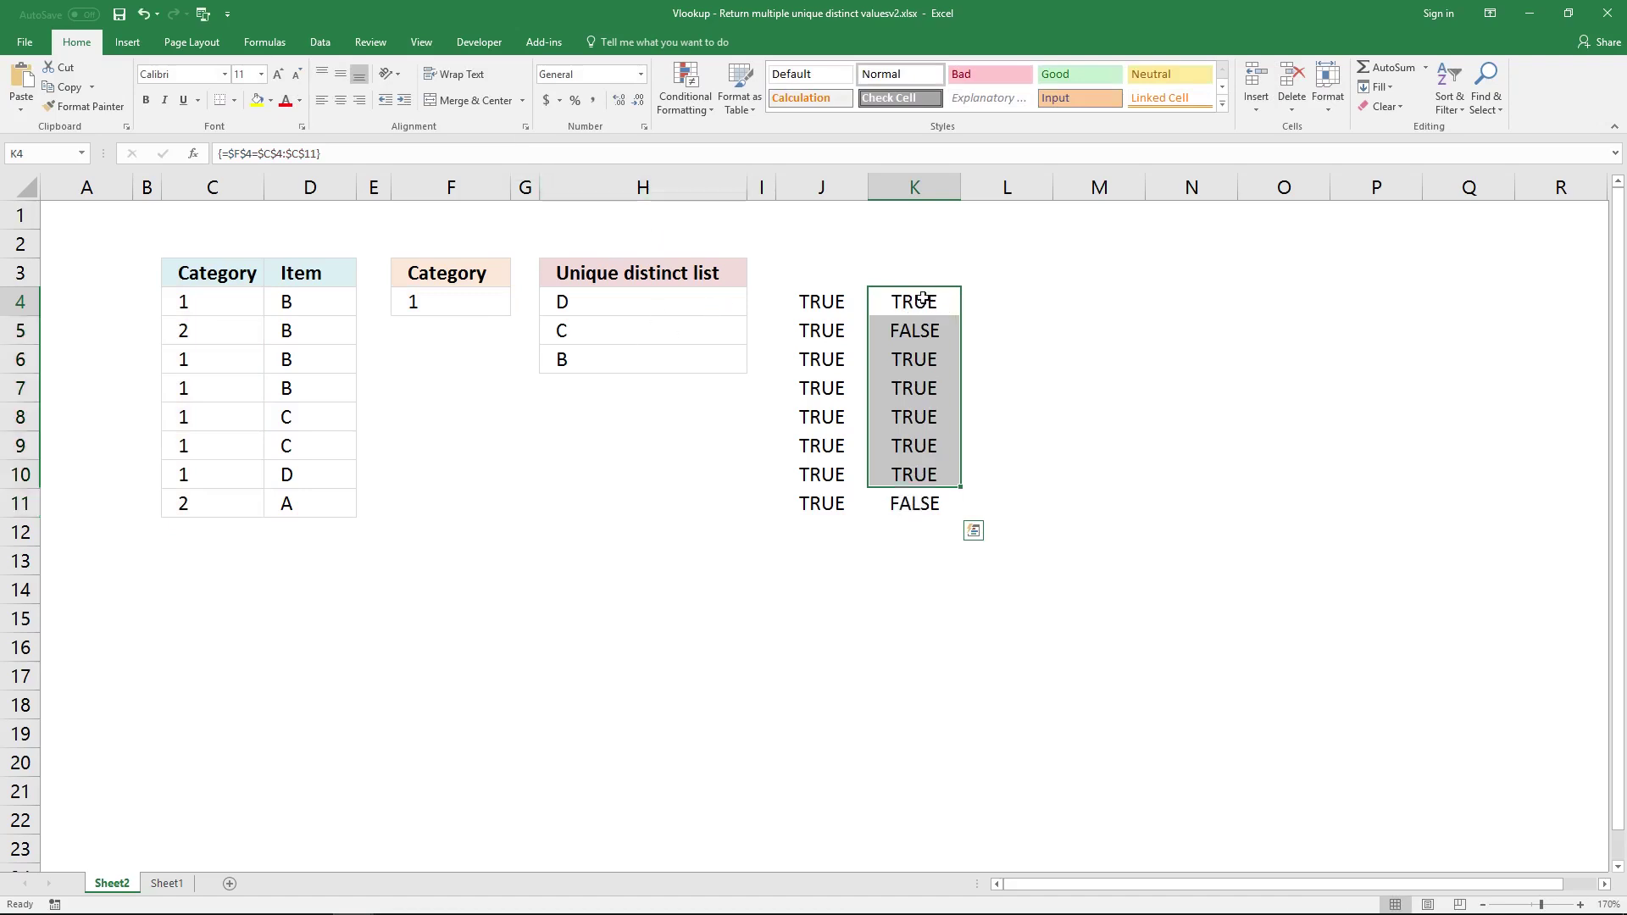
left_click(237, 306)
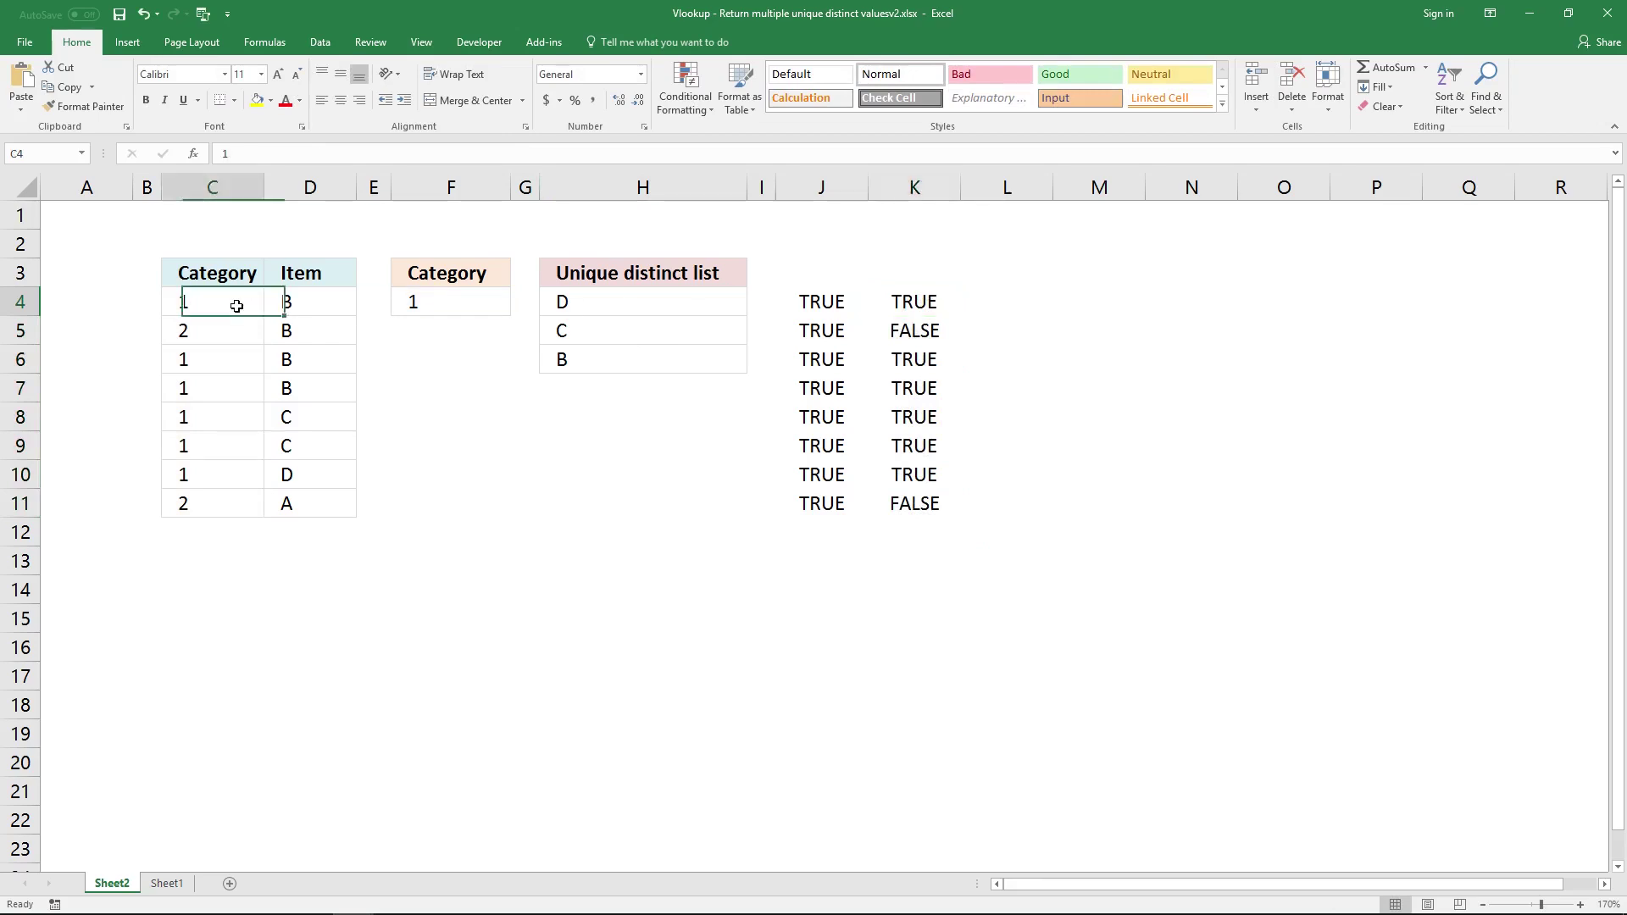
left_click(416, 301)
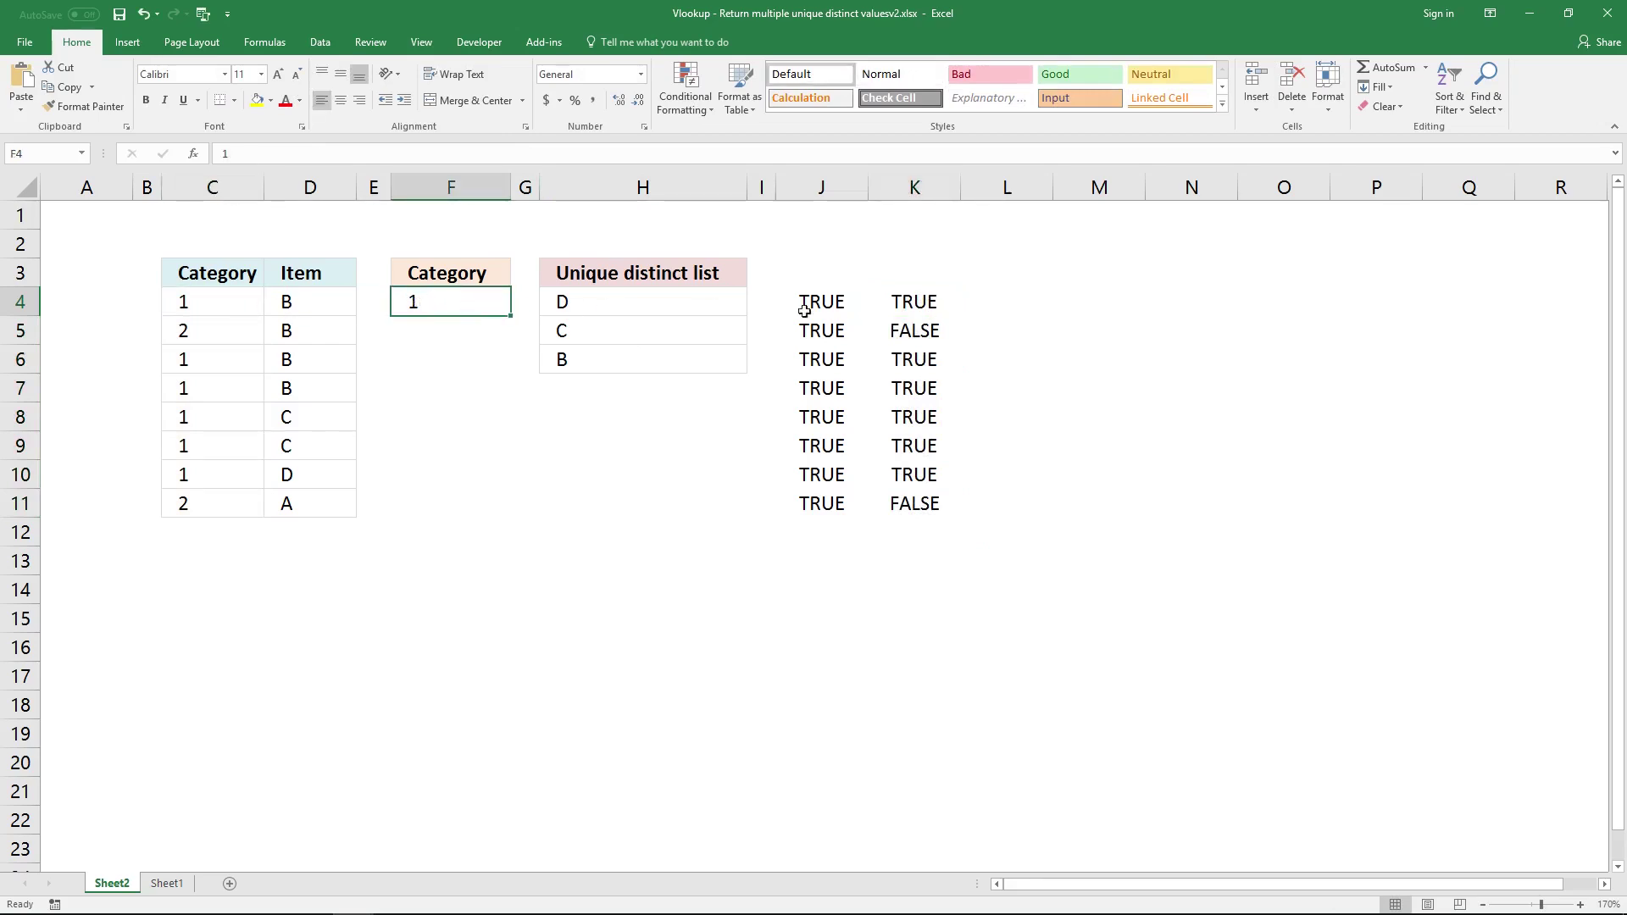
left_click(857, 302)
left_click(913, 304)
left_click(218, 311)
left_click(210, 332)
left_click(909, 336)
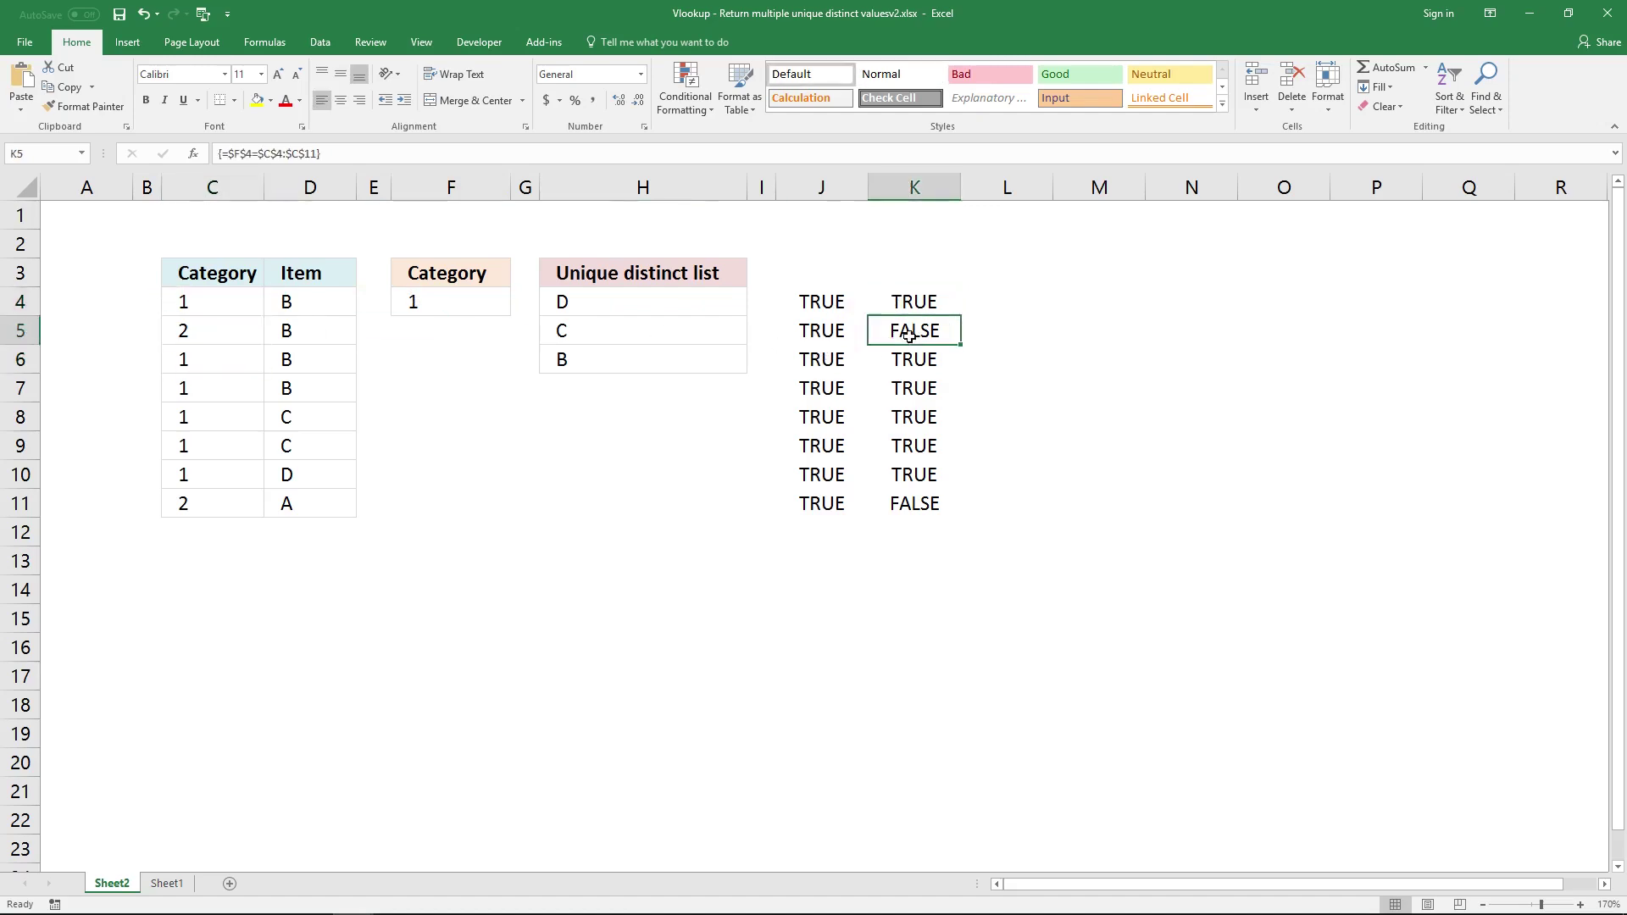
left_click(241, 332)
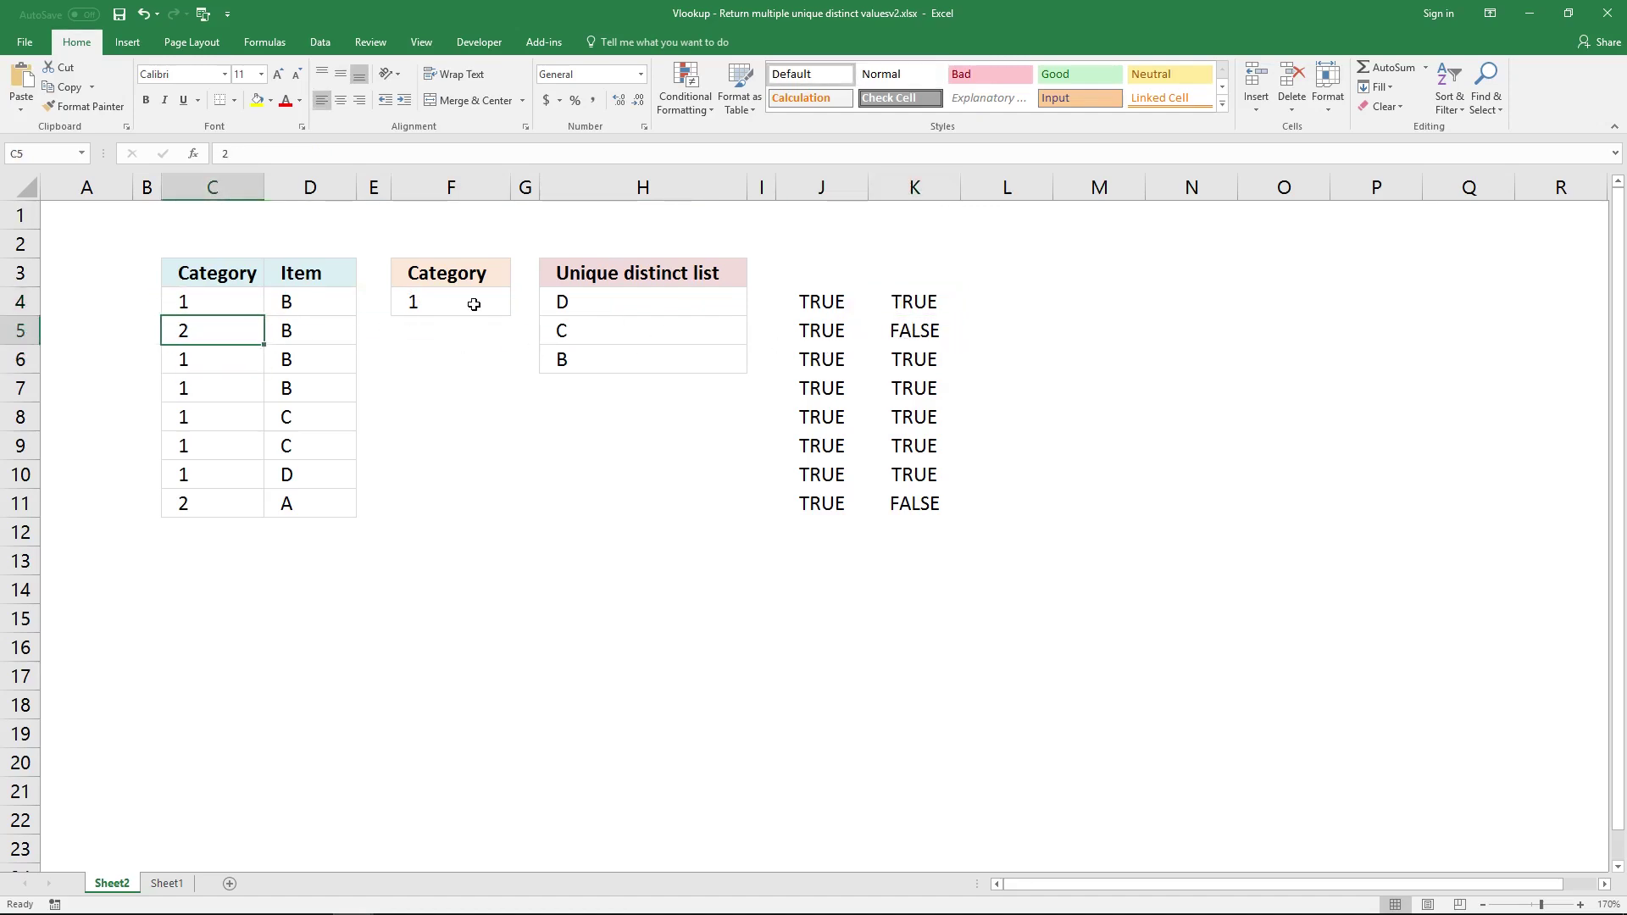
left_click(233, 364)
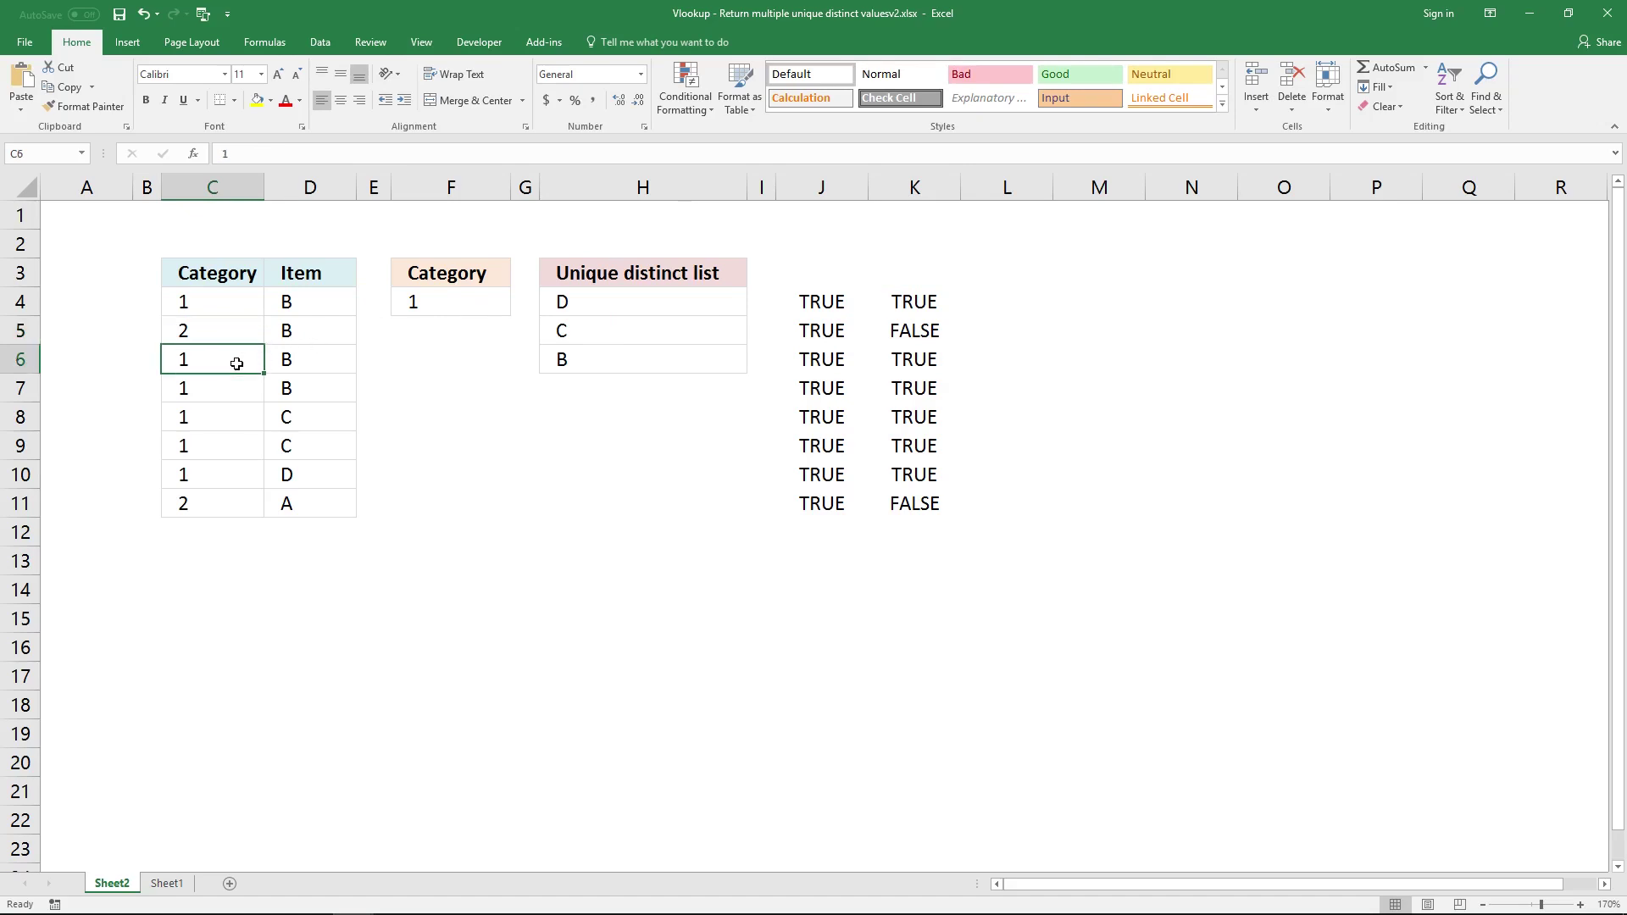
left_click(927, 364)
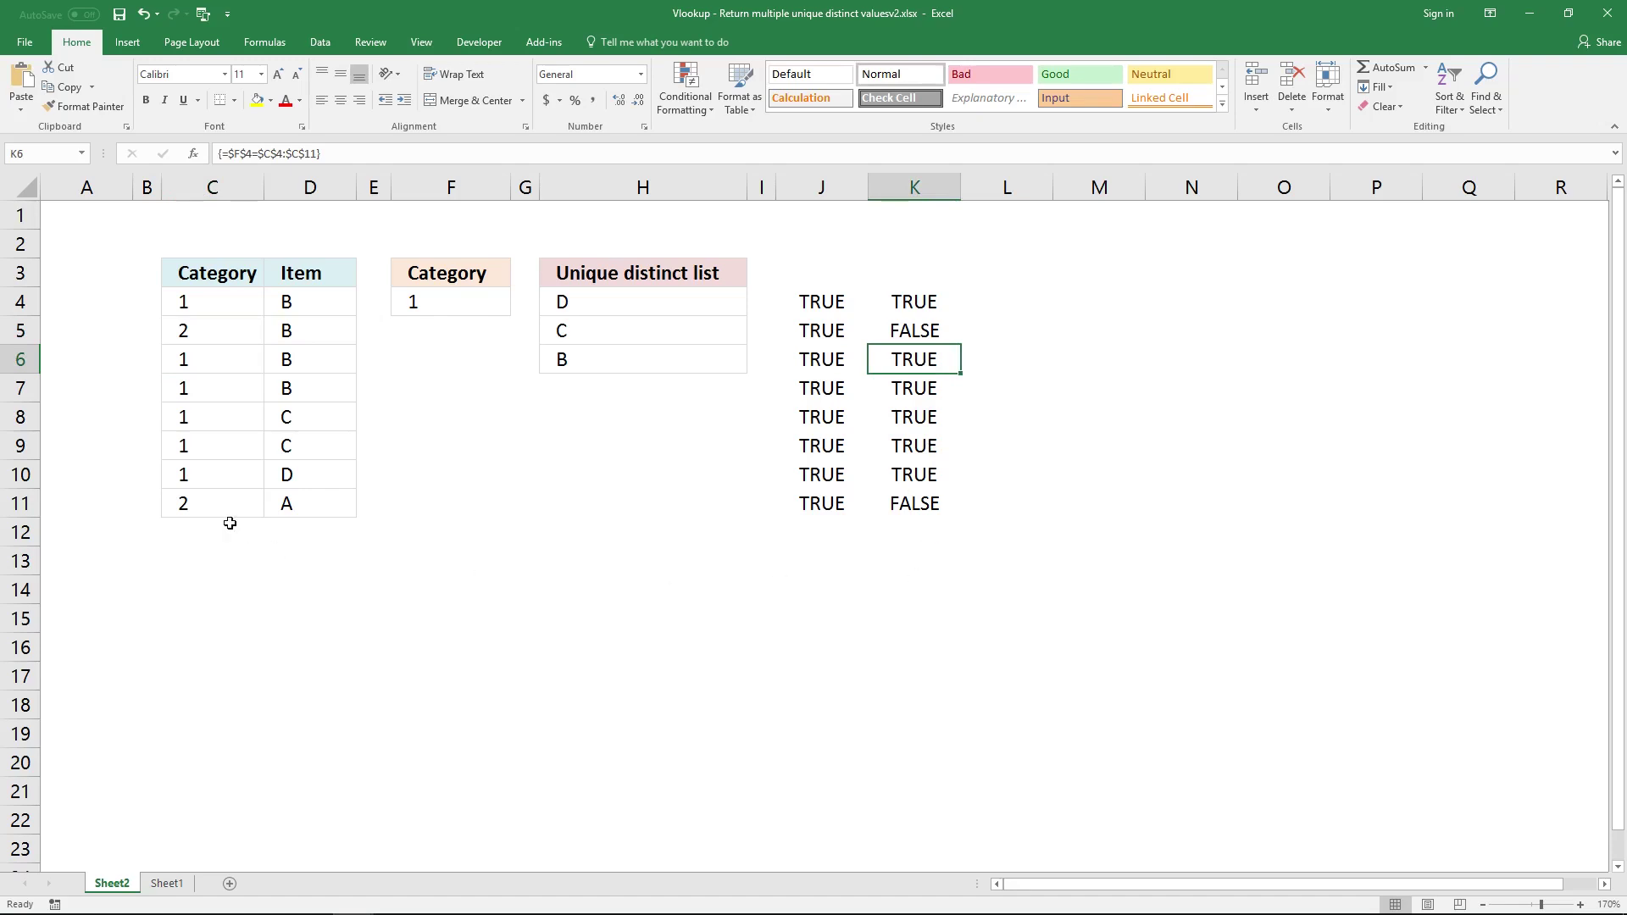
left_click(198, 508)
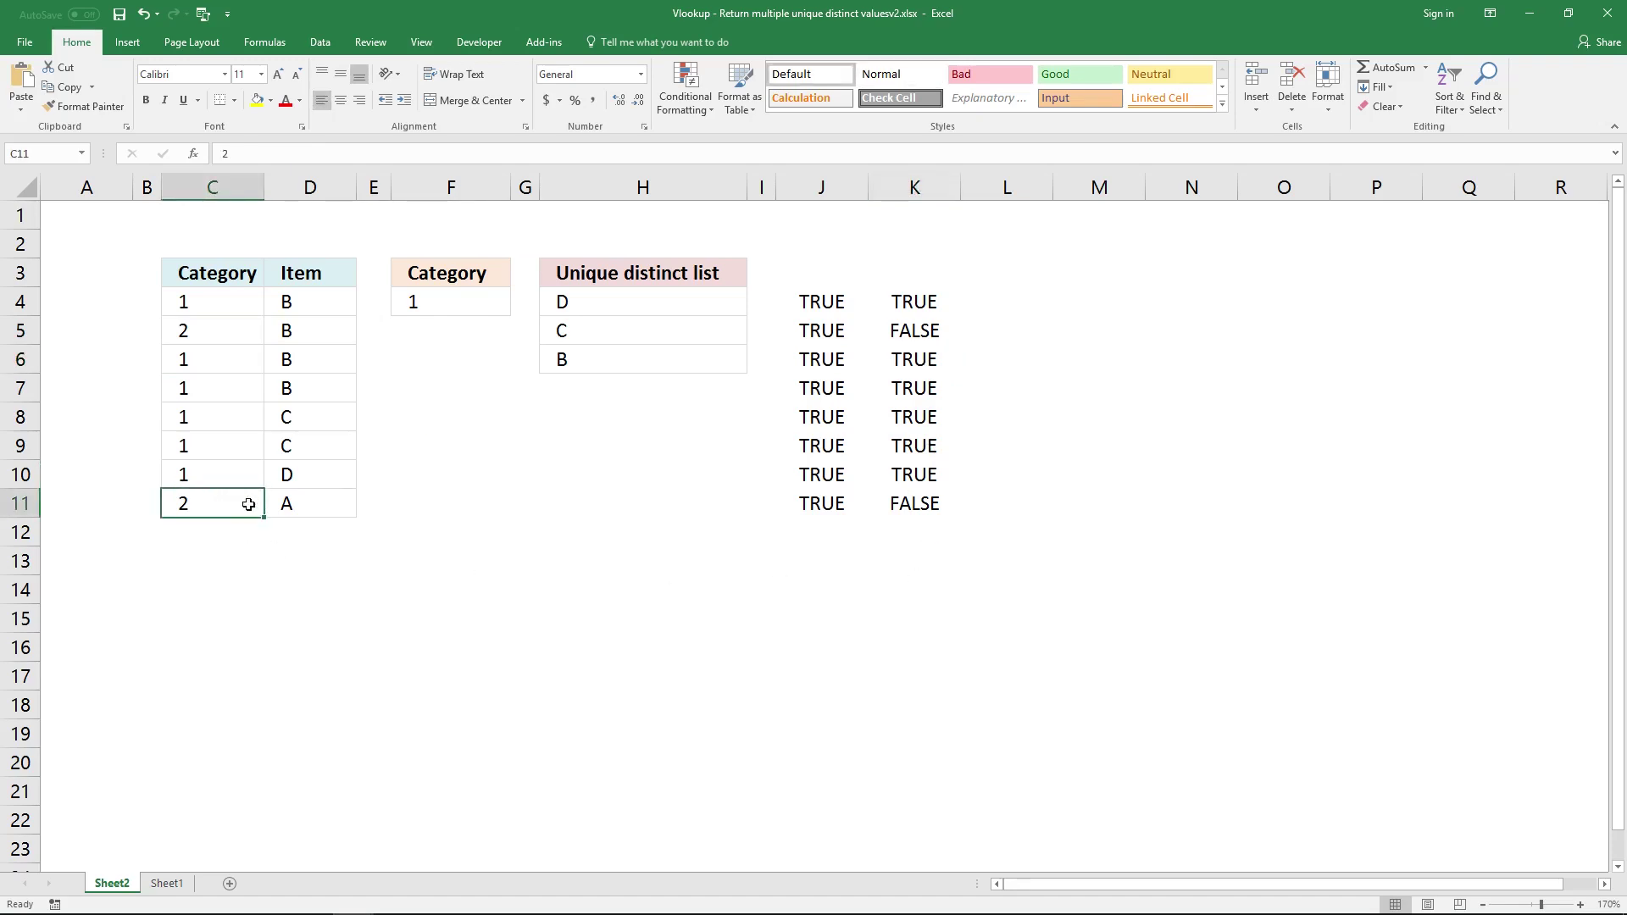
left_click(882, 503)
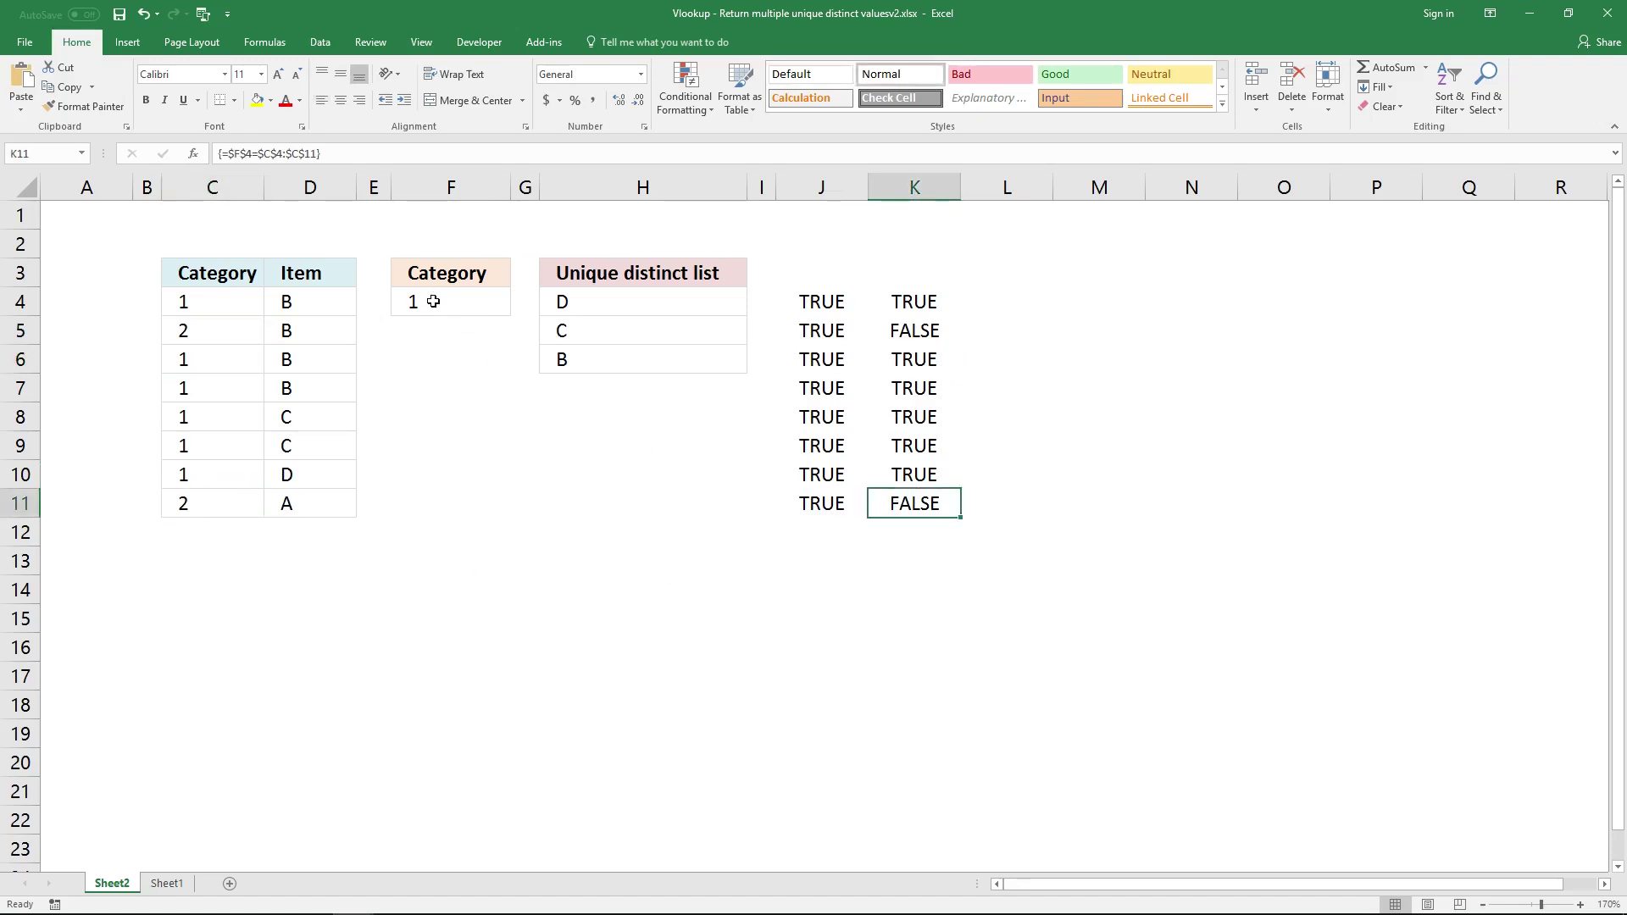
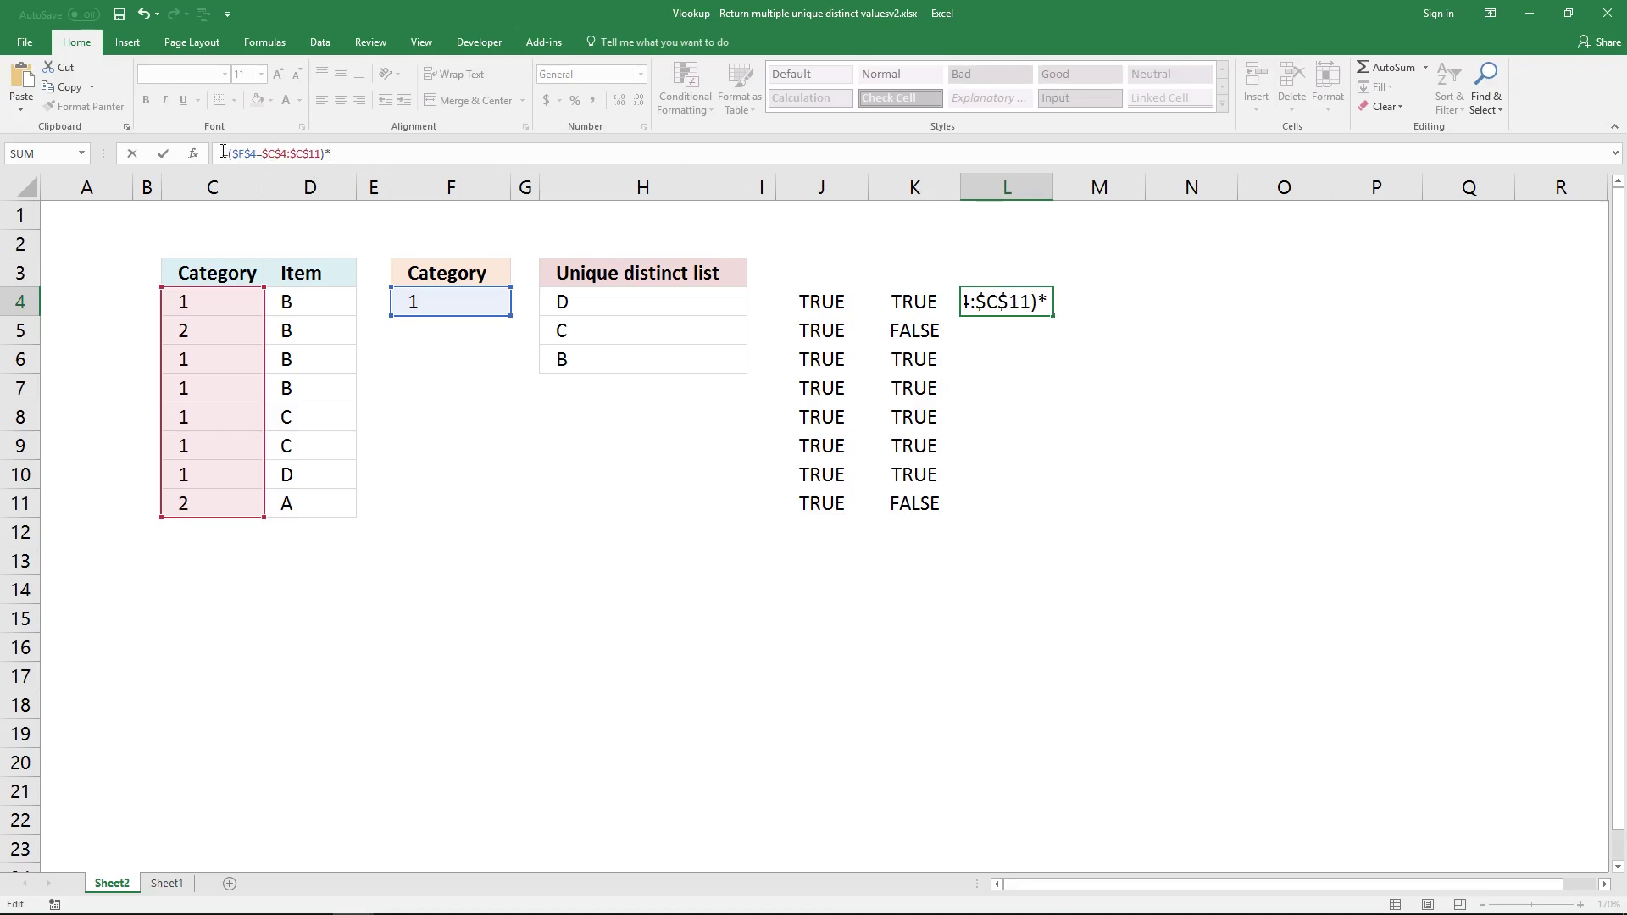
Store the partial formula =($F$4=$C$4:$C$11)* in L4 as text and copy the COUNTIF expression from J4's formula.
type("'")
key("Return")
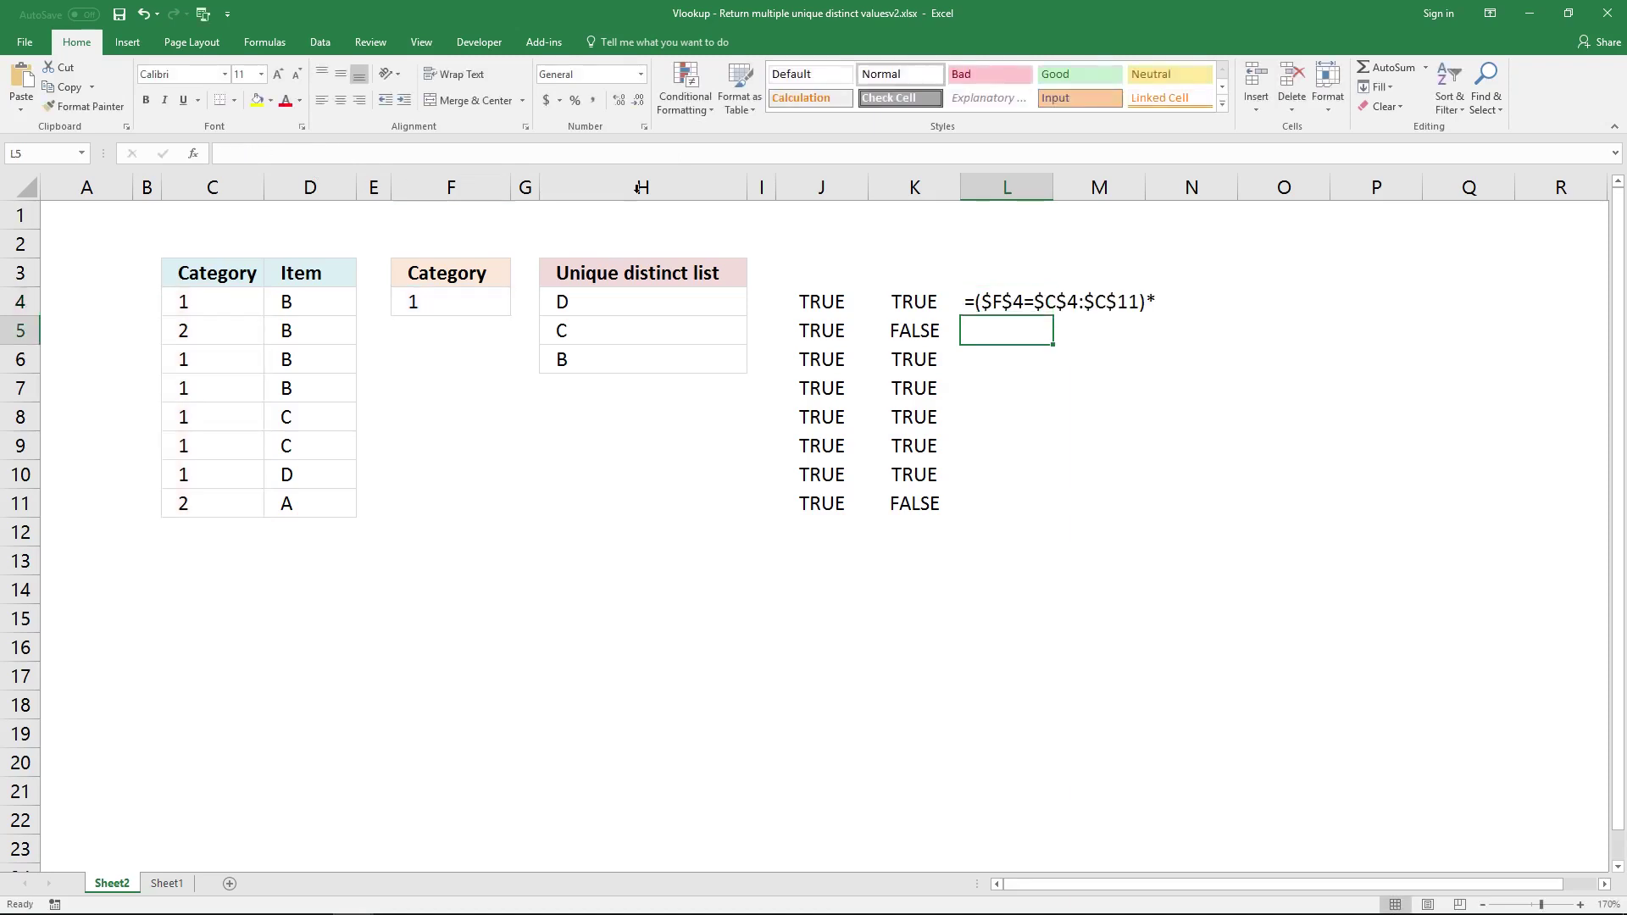
left_click(826, 299)
left_click(455, 159)
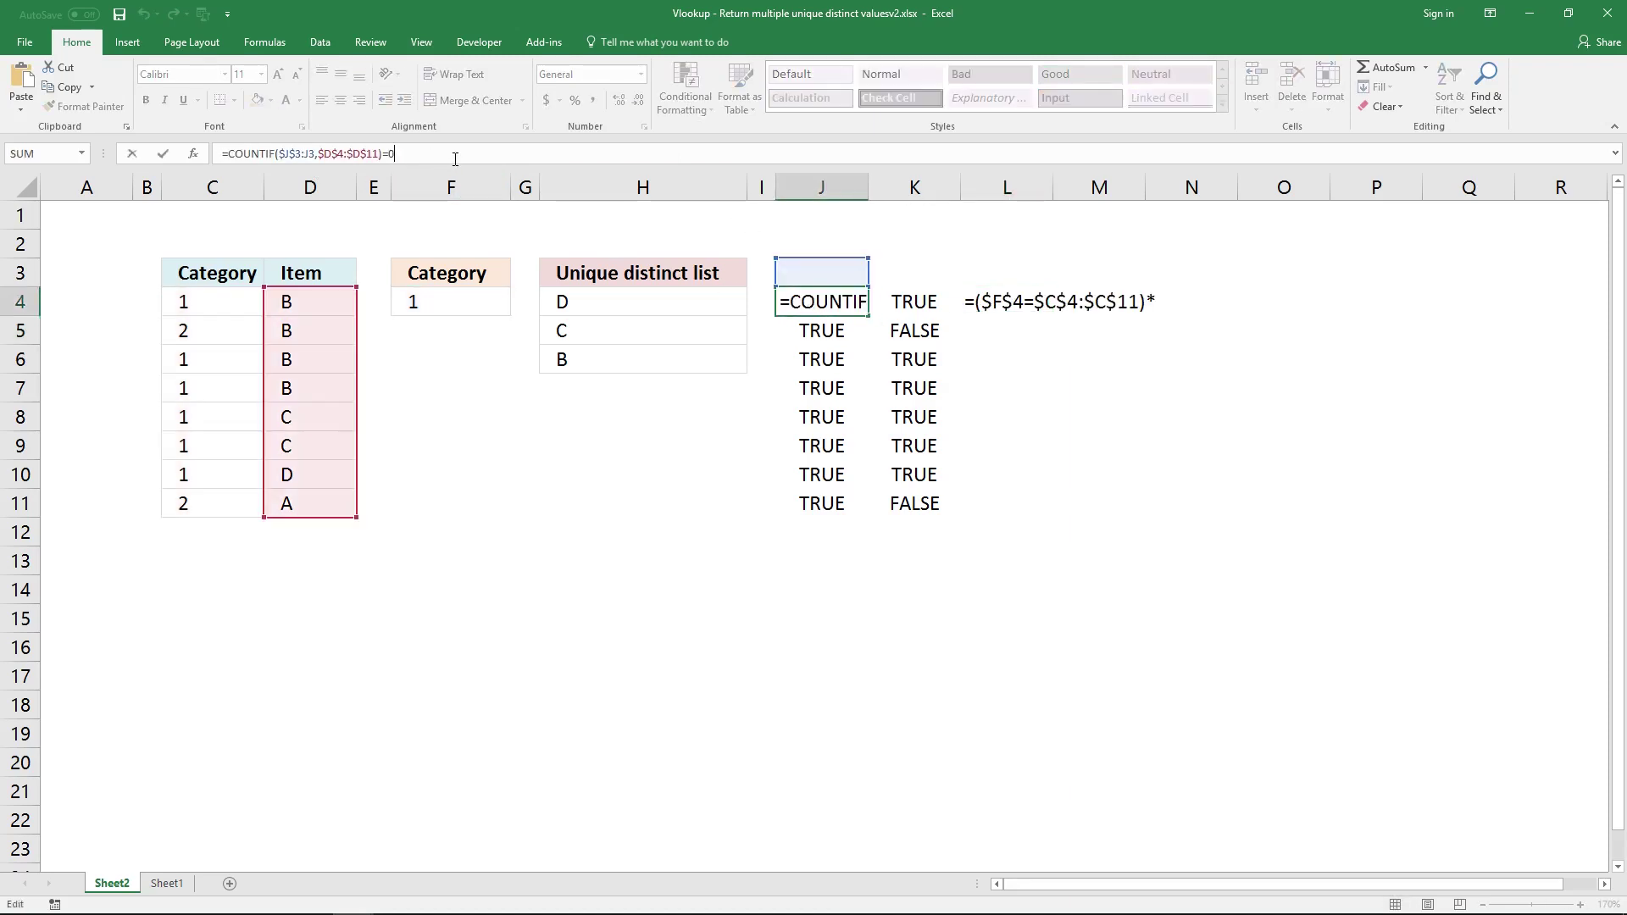
left_click_drag(395, 148, 238, 153)
key("ctrl+c")
key("Escape")
Complete L4 as the array formula =($F$4=$C$4:$C$11)*(COUNTIF($J$3:J3,$D$4:$D$11)=0), removing the leading apostrophe.
left_click(1007, 301)
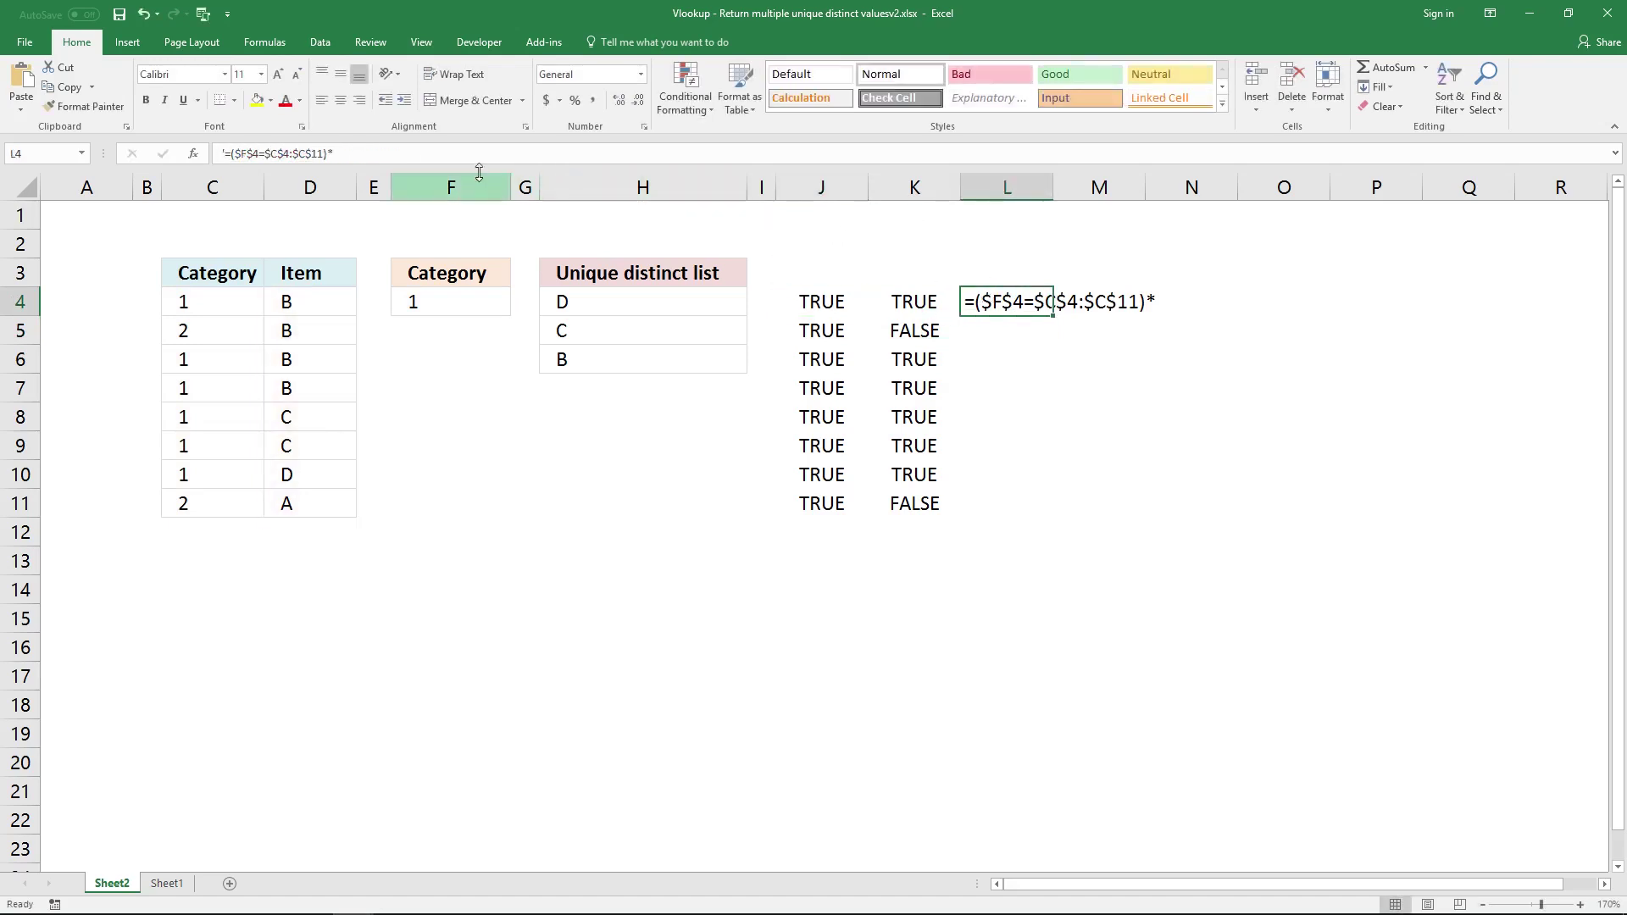
left_click(470, 155)
type("(")
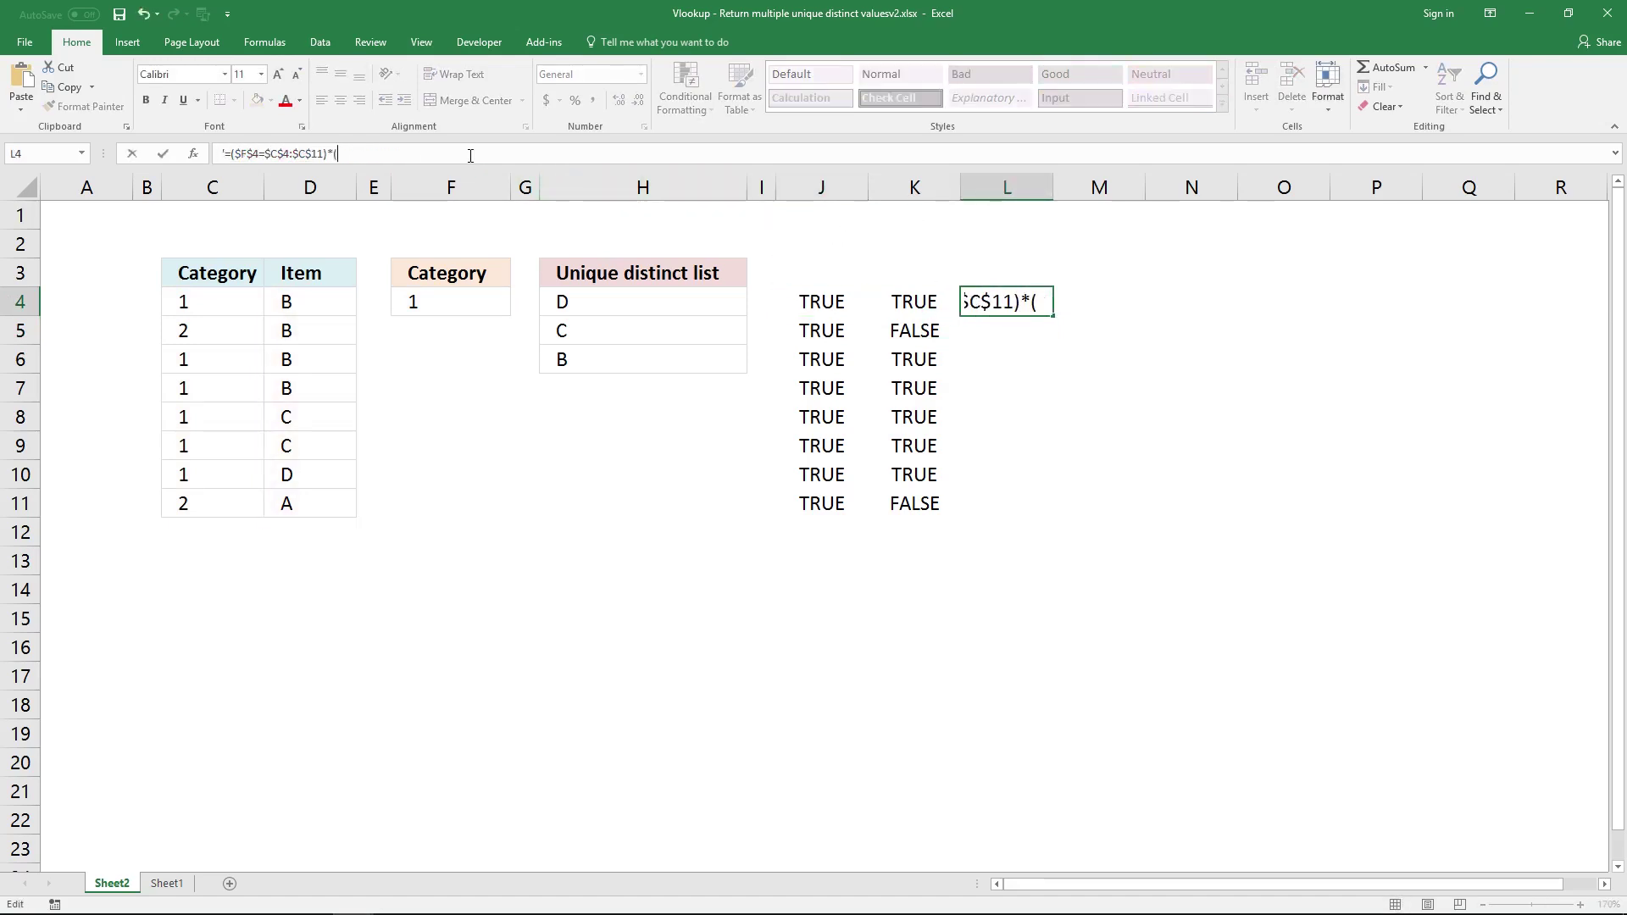
key("ctrl+v")
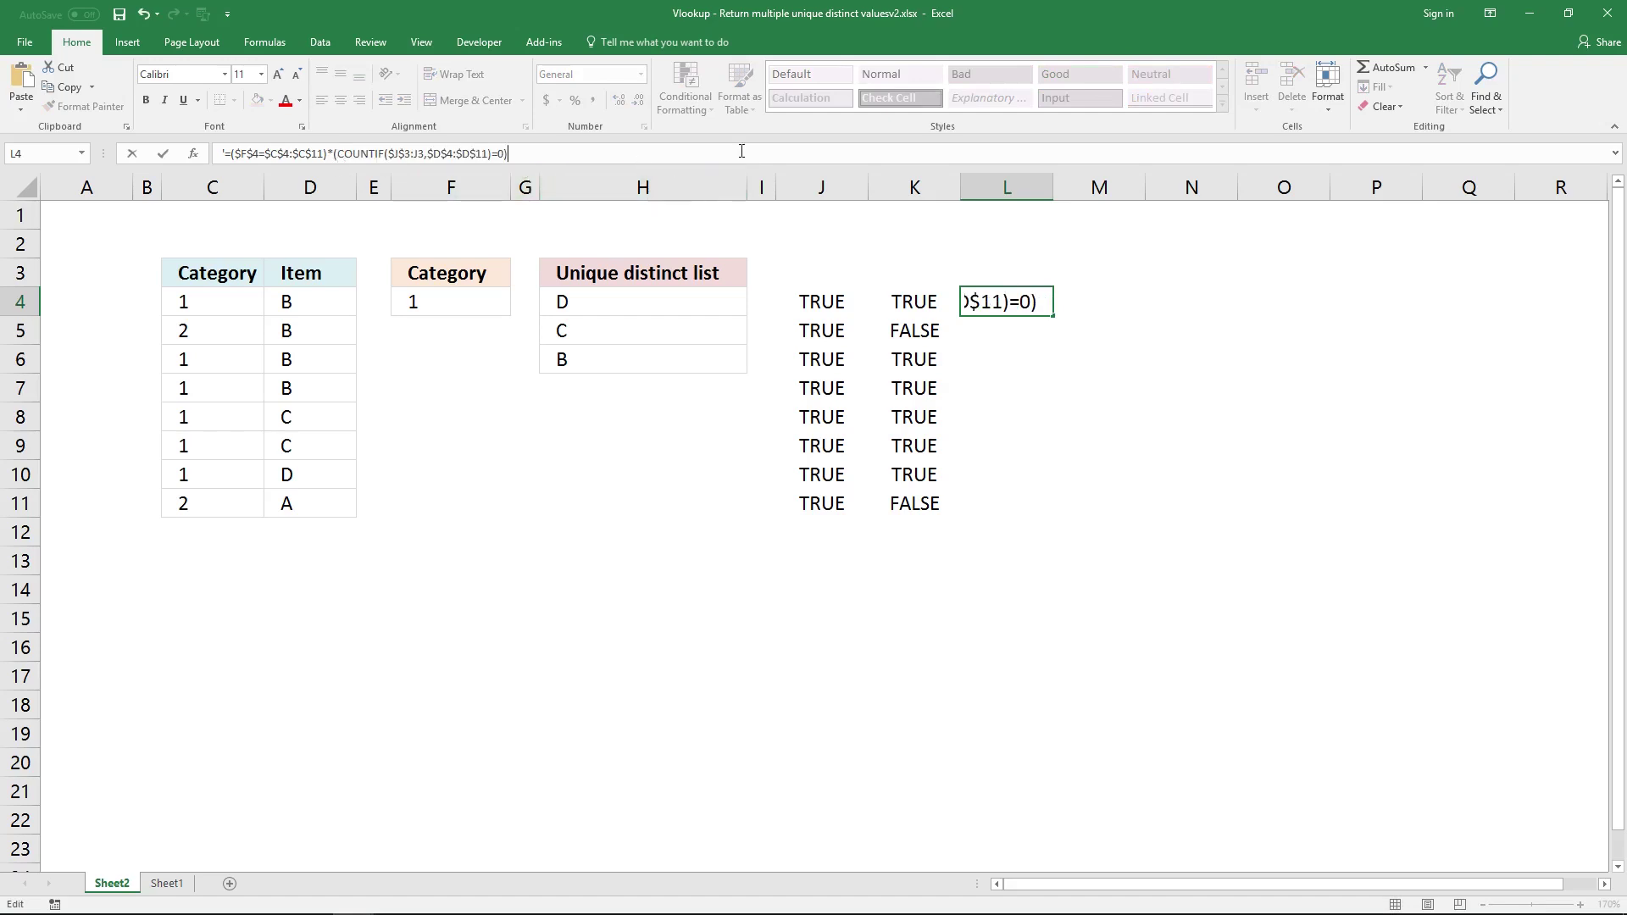
left_click(241, 151)
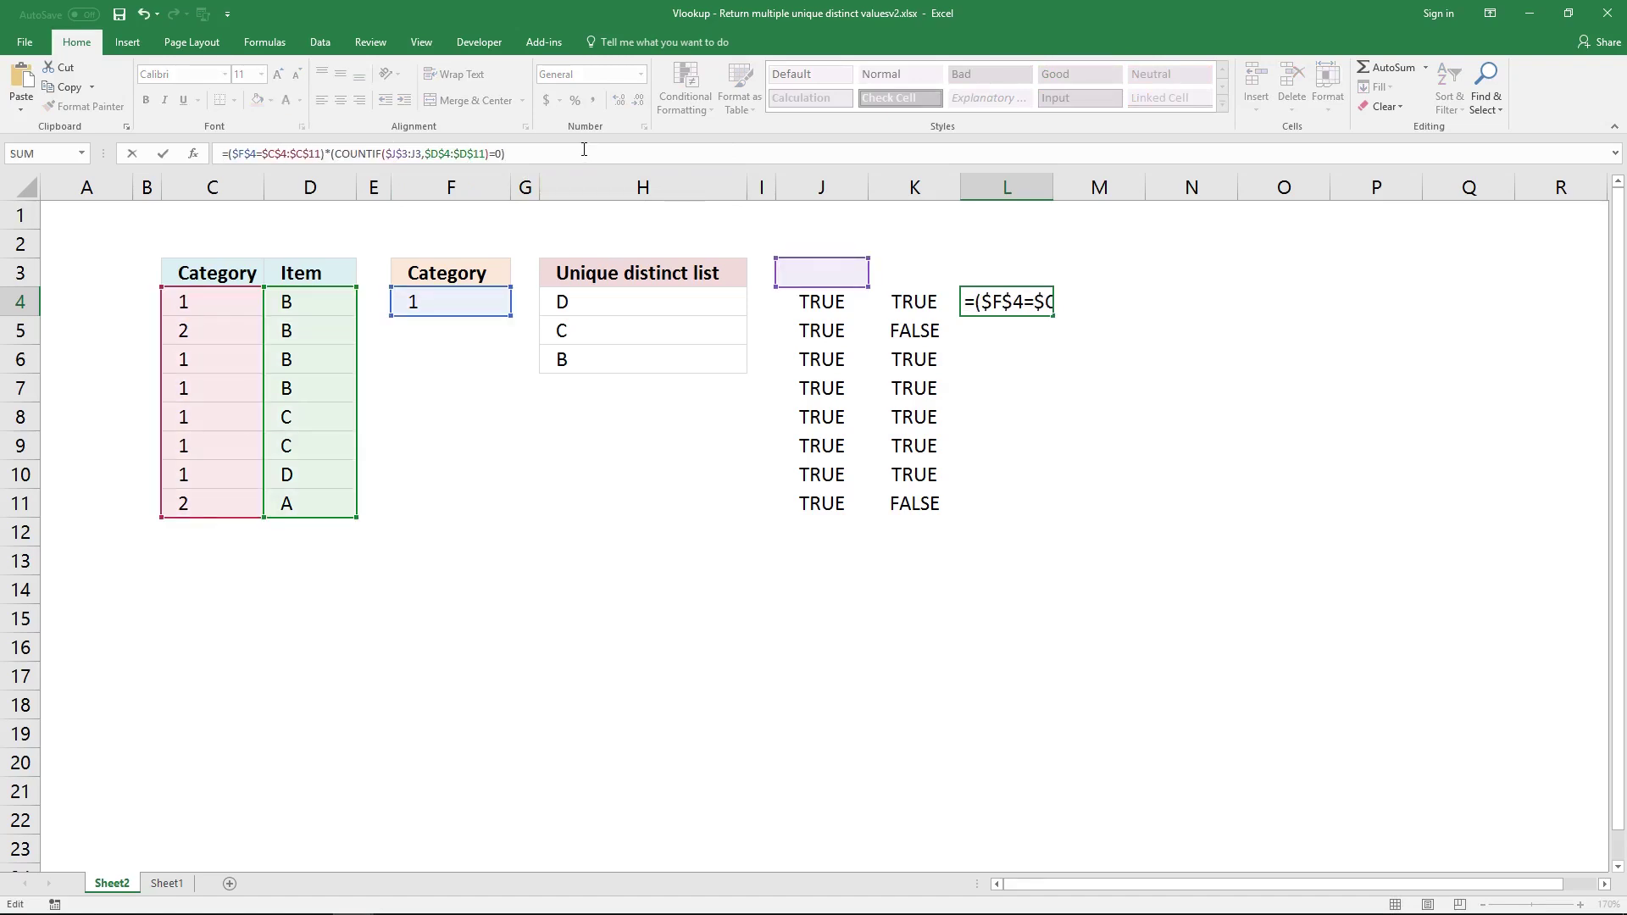
key("ctrl+shift+Return")
Extend the product array formula in L4 over L4:L11 as one multi-cell array.
left_click_drag(1010, 292, 1006, 490)
left_click(576, 160)
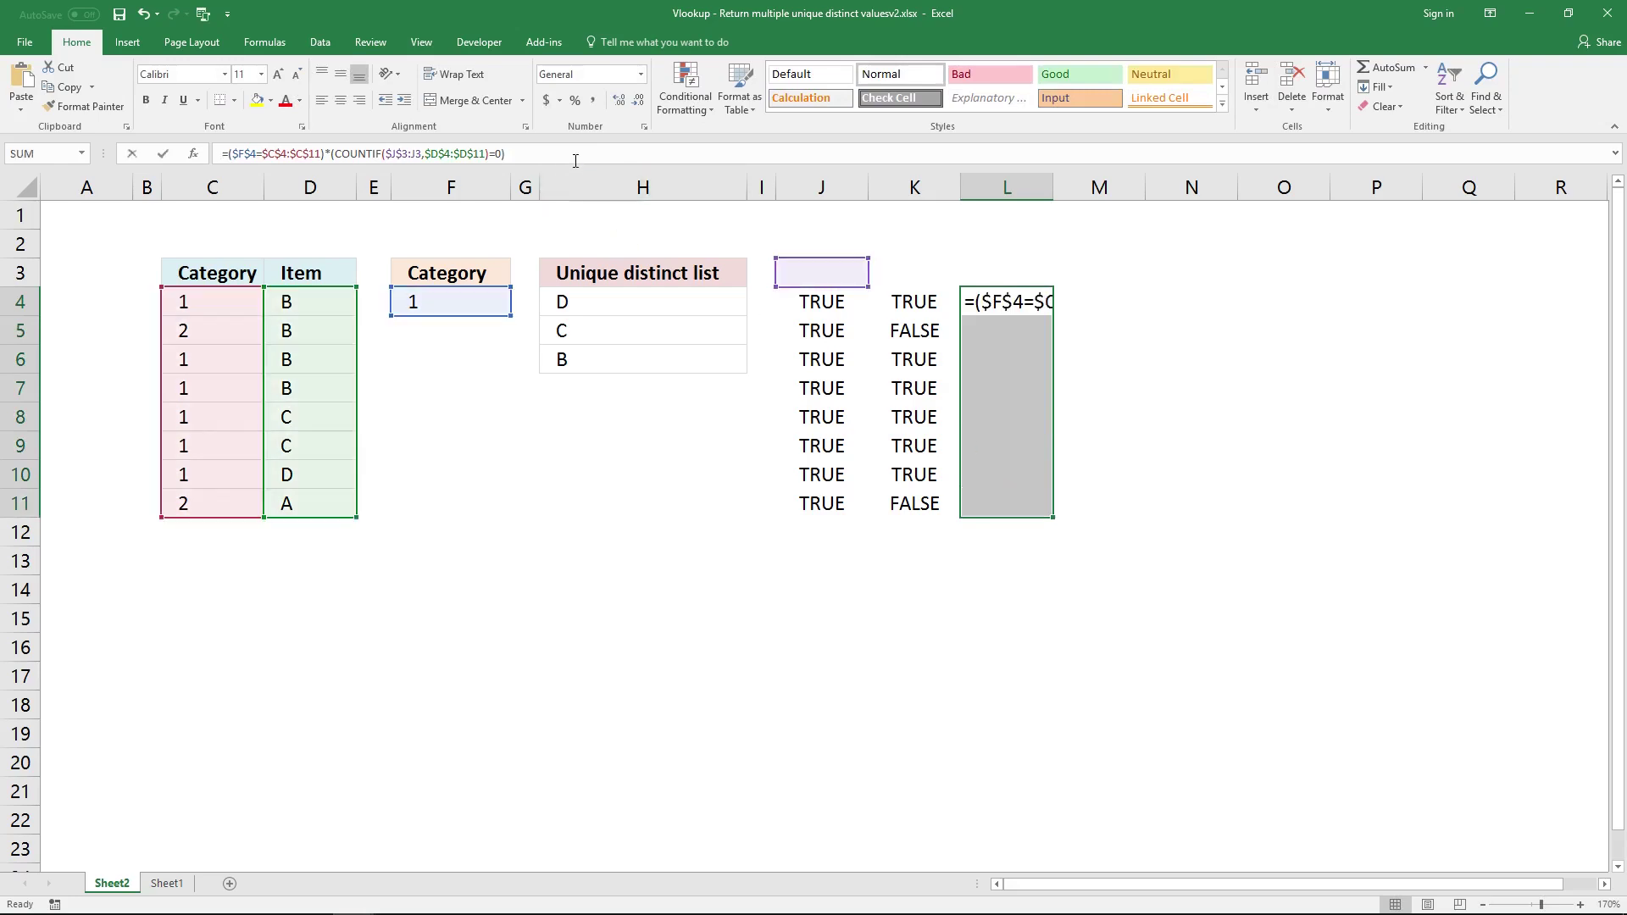
key("ctrl+shift+Return")
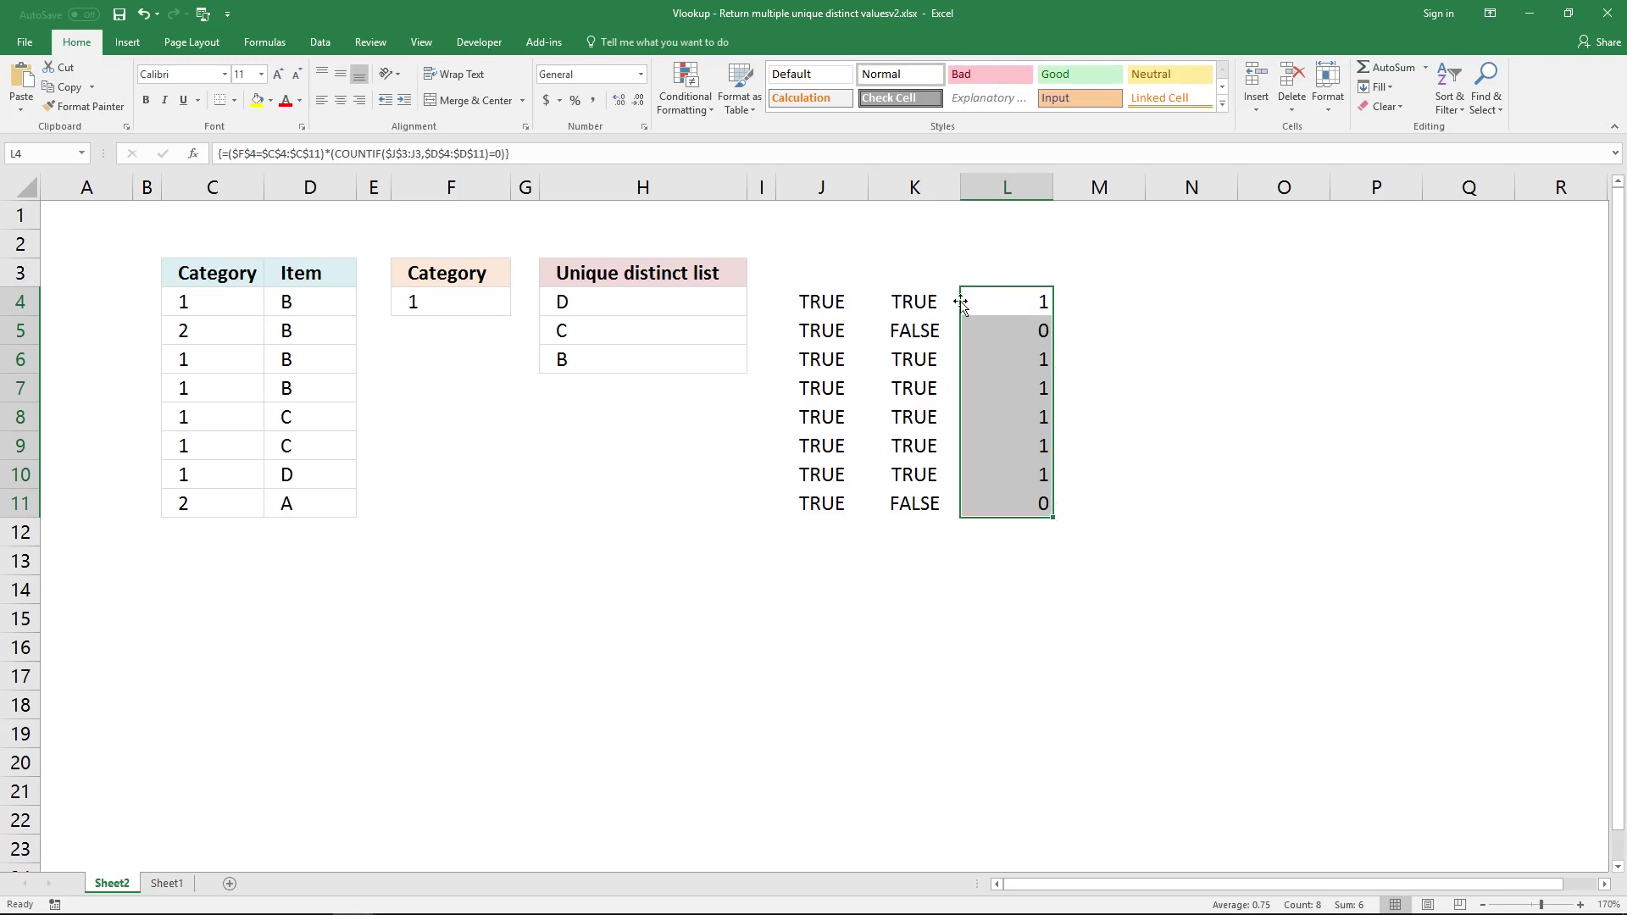
left_click(898, 302)
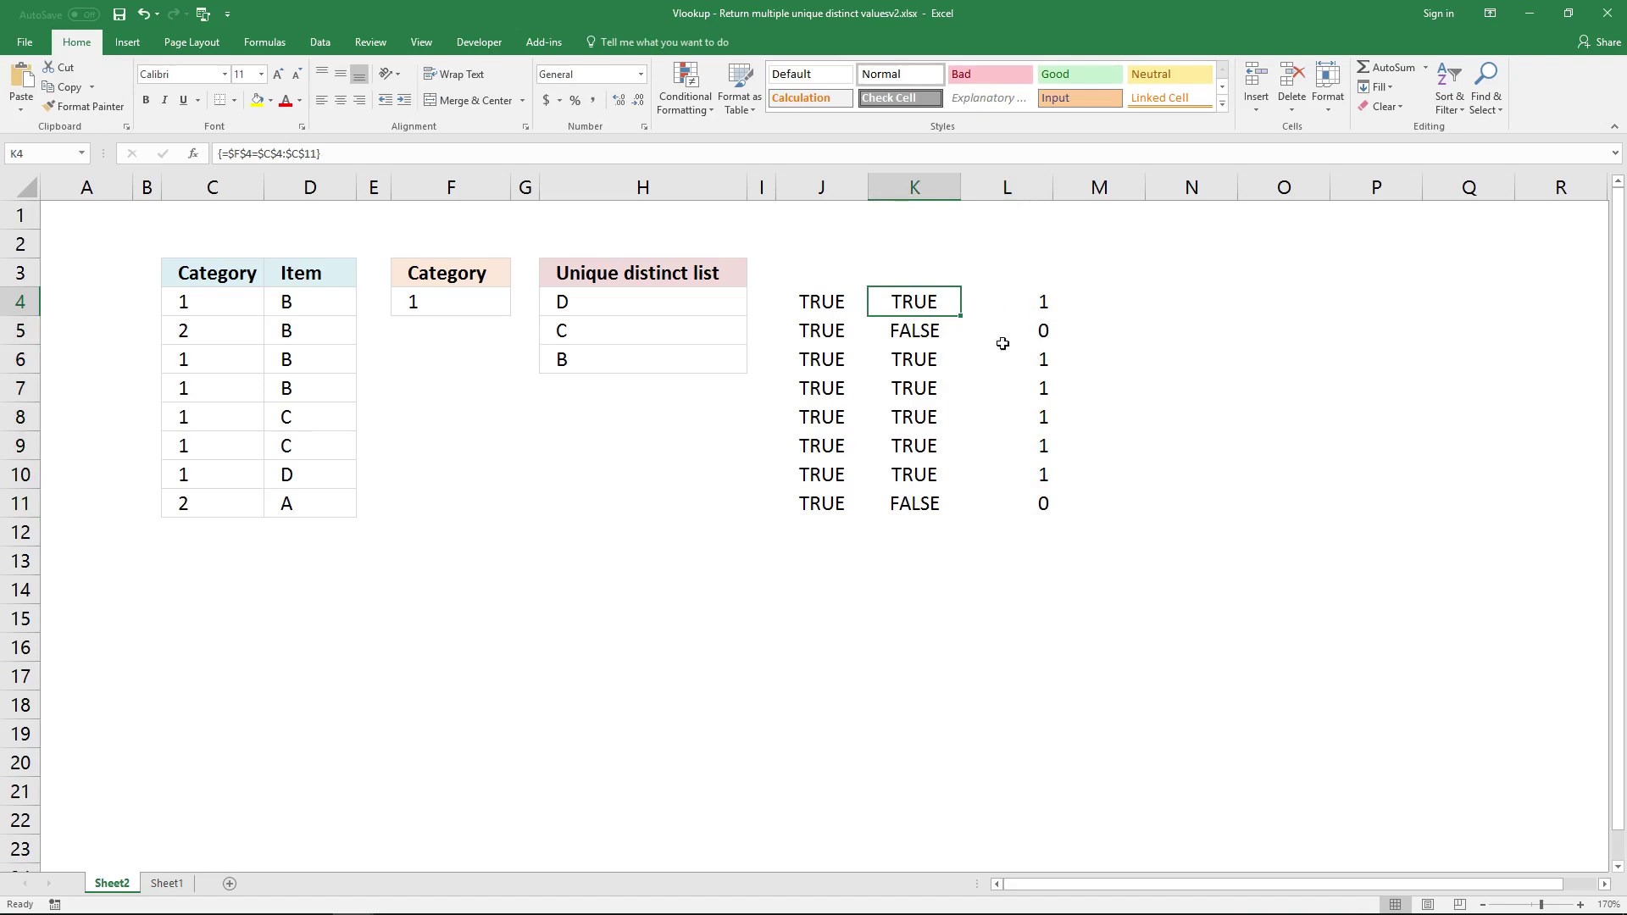
Compare the row 5 logical values in columns J and K with the product in column L, and review the items in D4:D11.
left_click(841, 339)
left_click(899, 331)
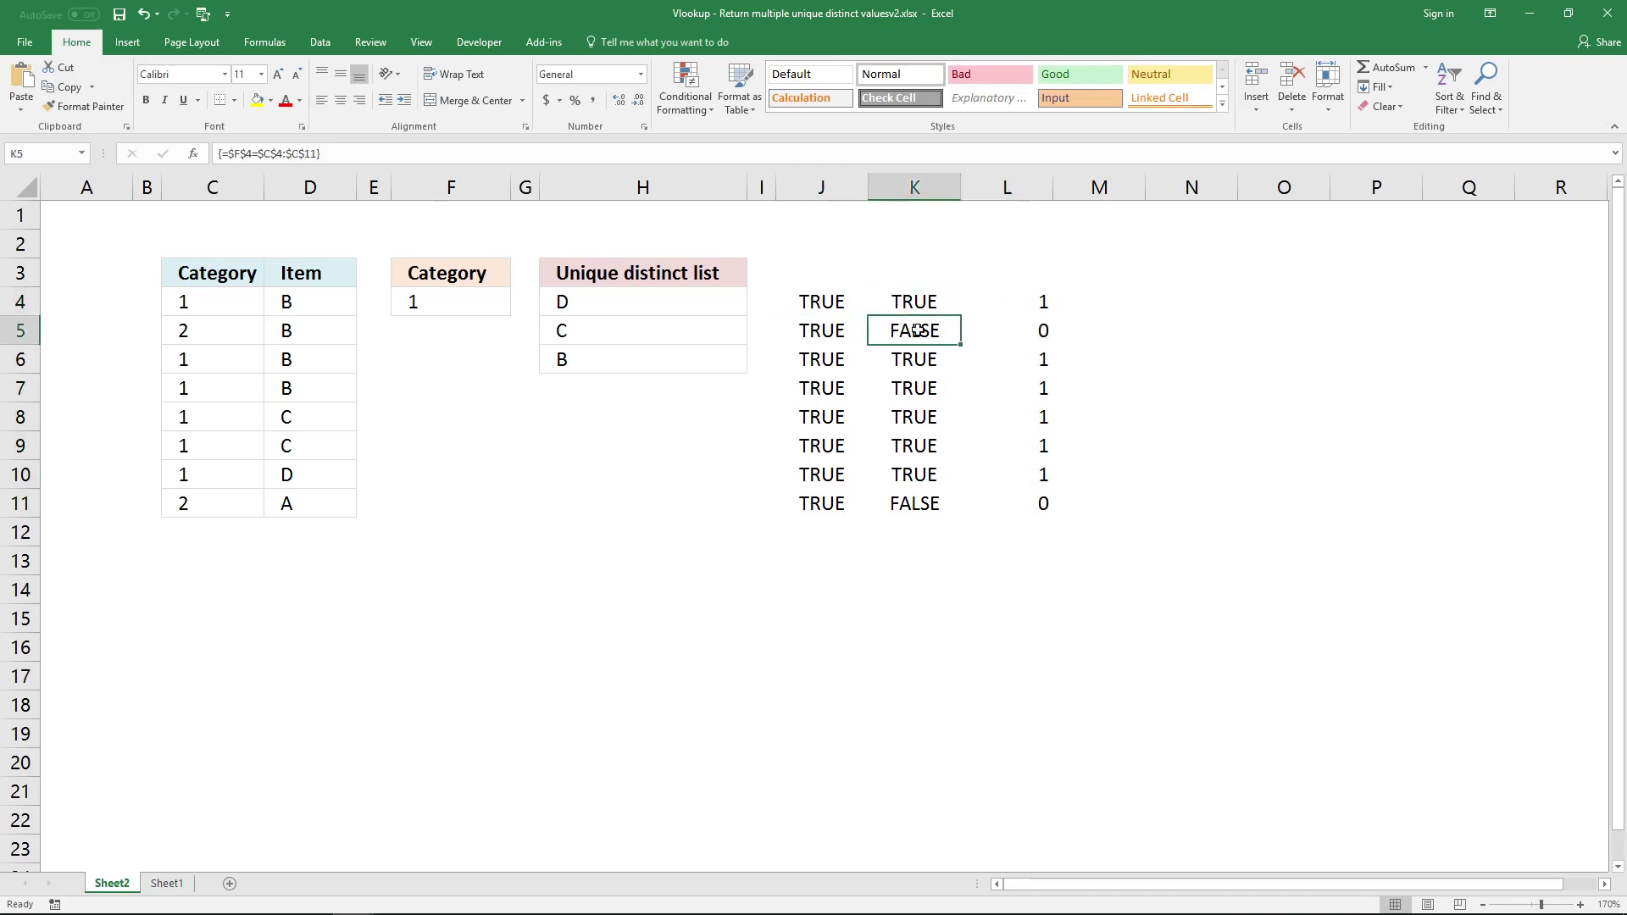
left_click(1037, 331)
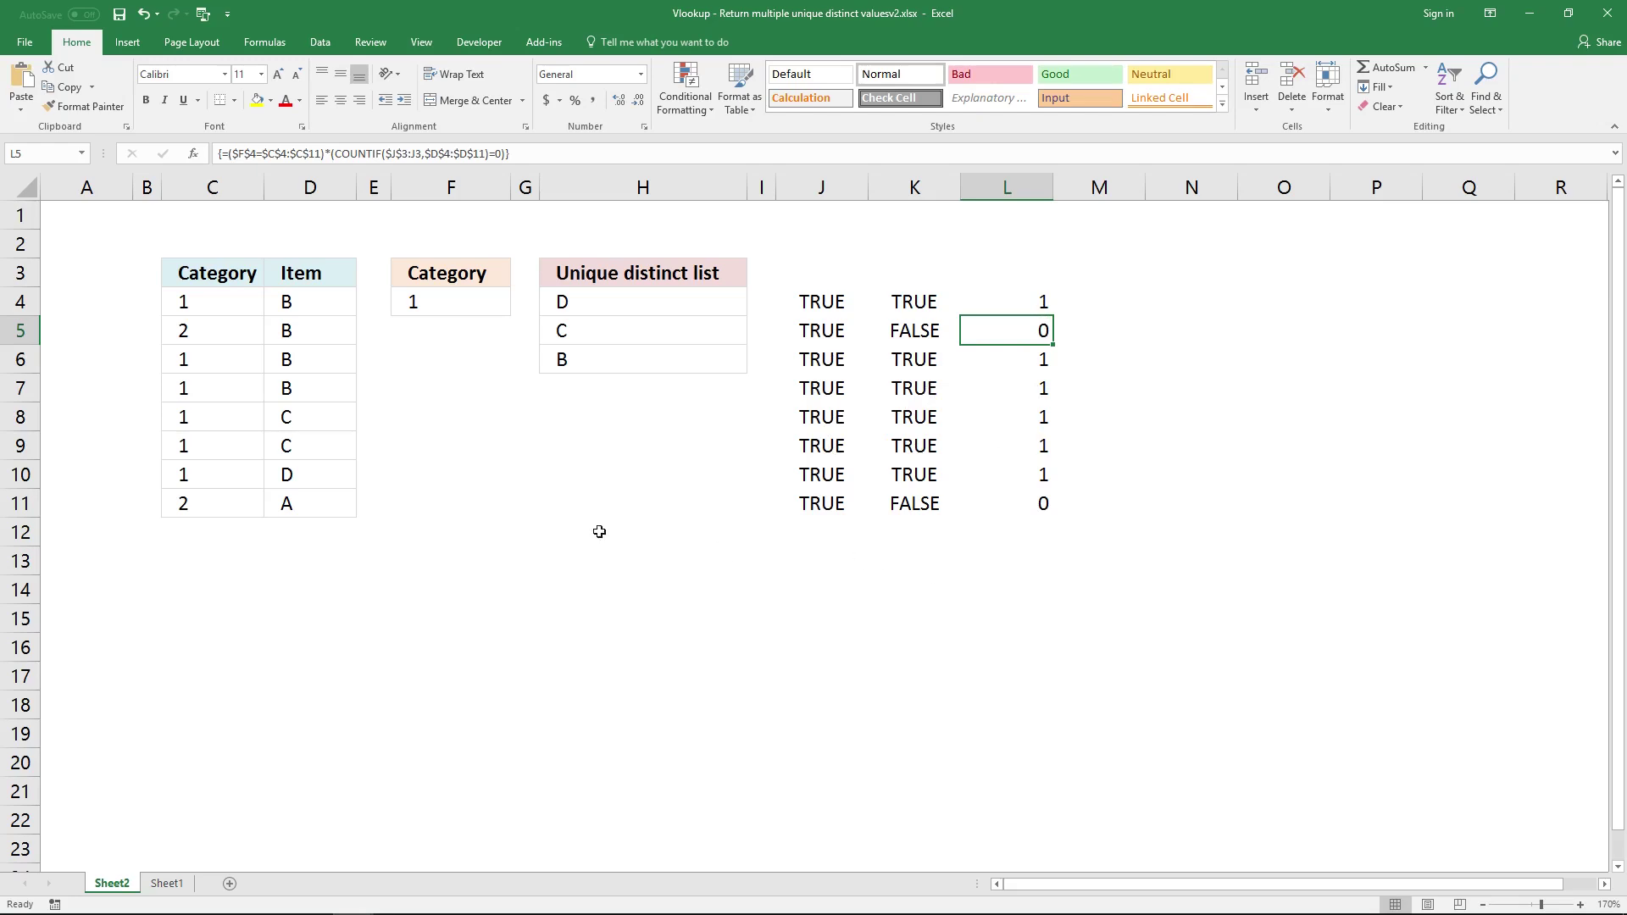
left_click_drag(325, 305, 309, 511)
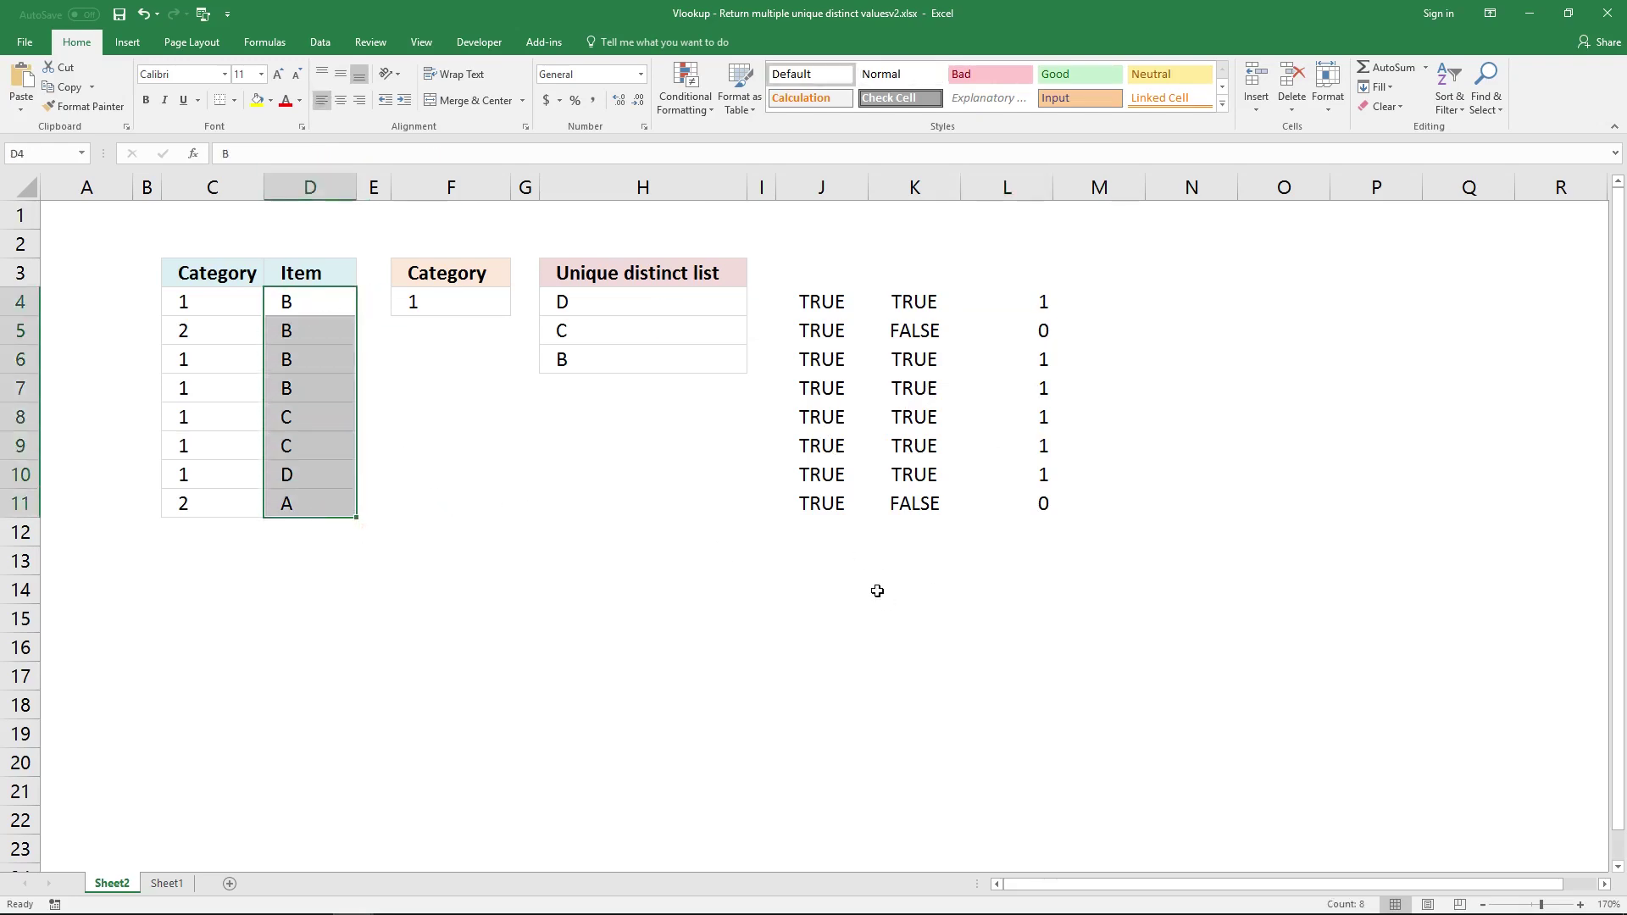
left_click(1043, 302)
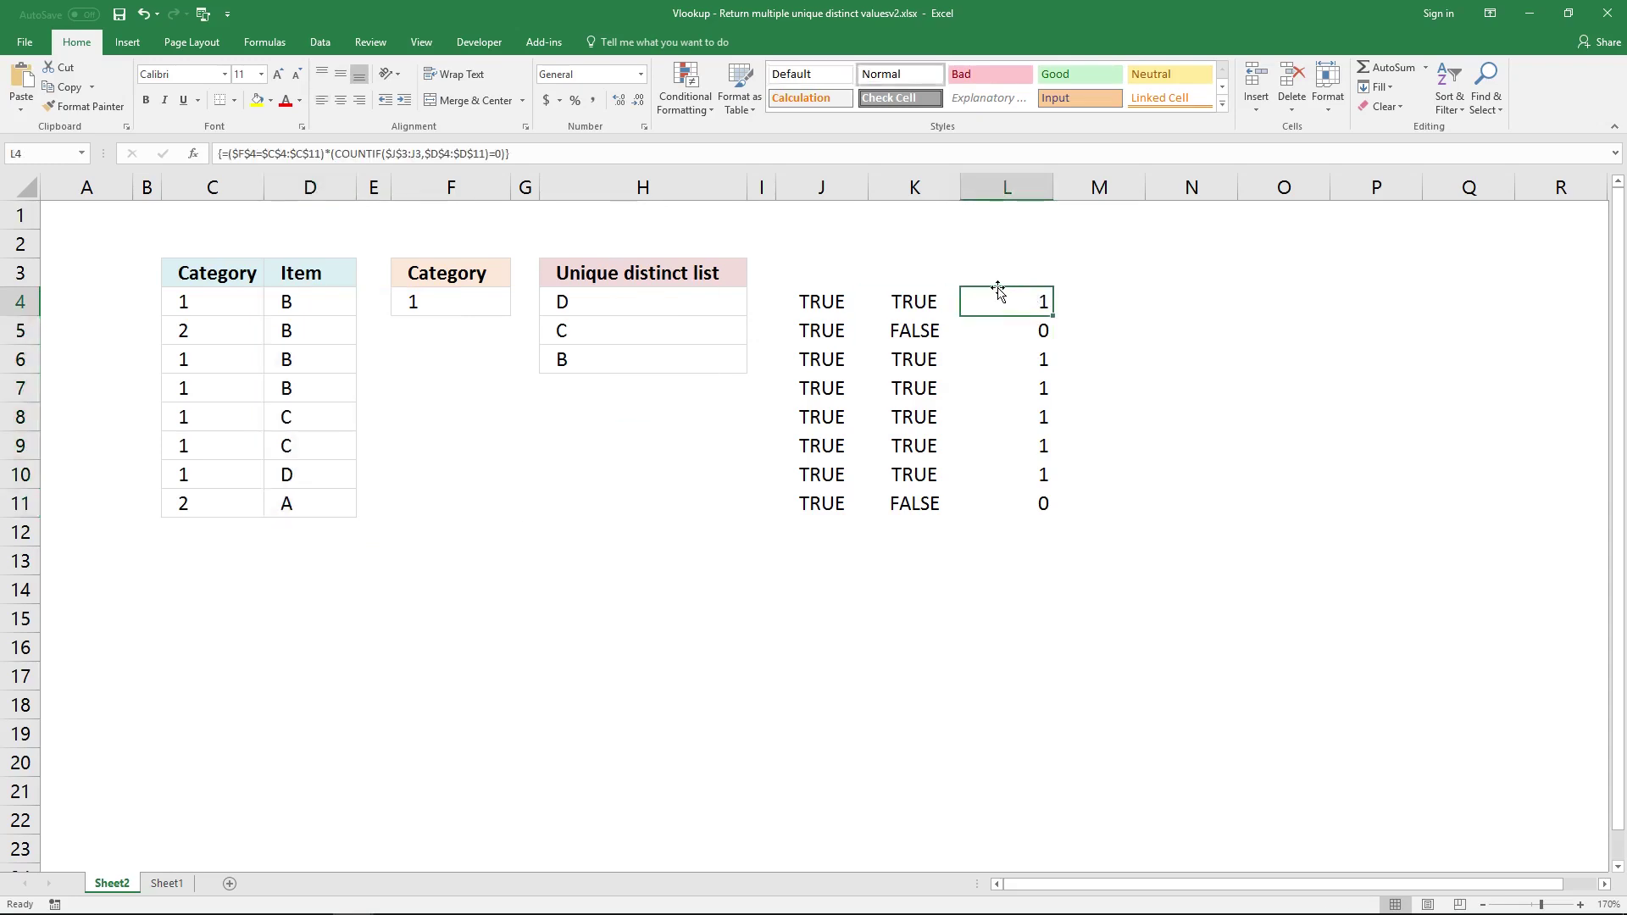
Inspect the ranges referenced by the COUNTIF array formula in J4:J11, keeping it as a multi-cell array formula.
left_click_drag(828, 305, 816, 500)
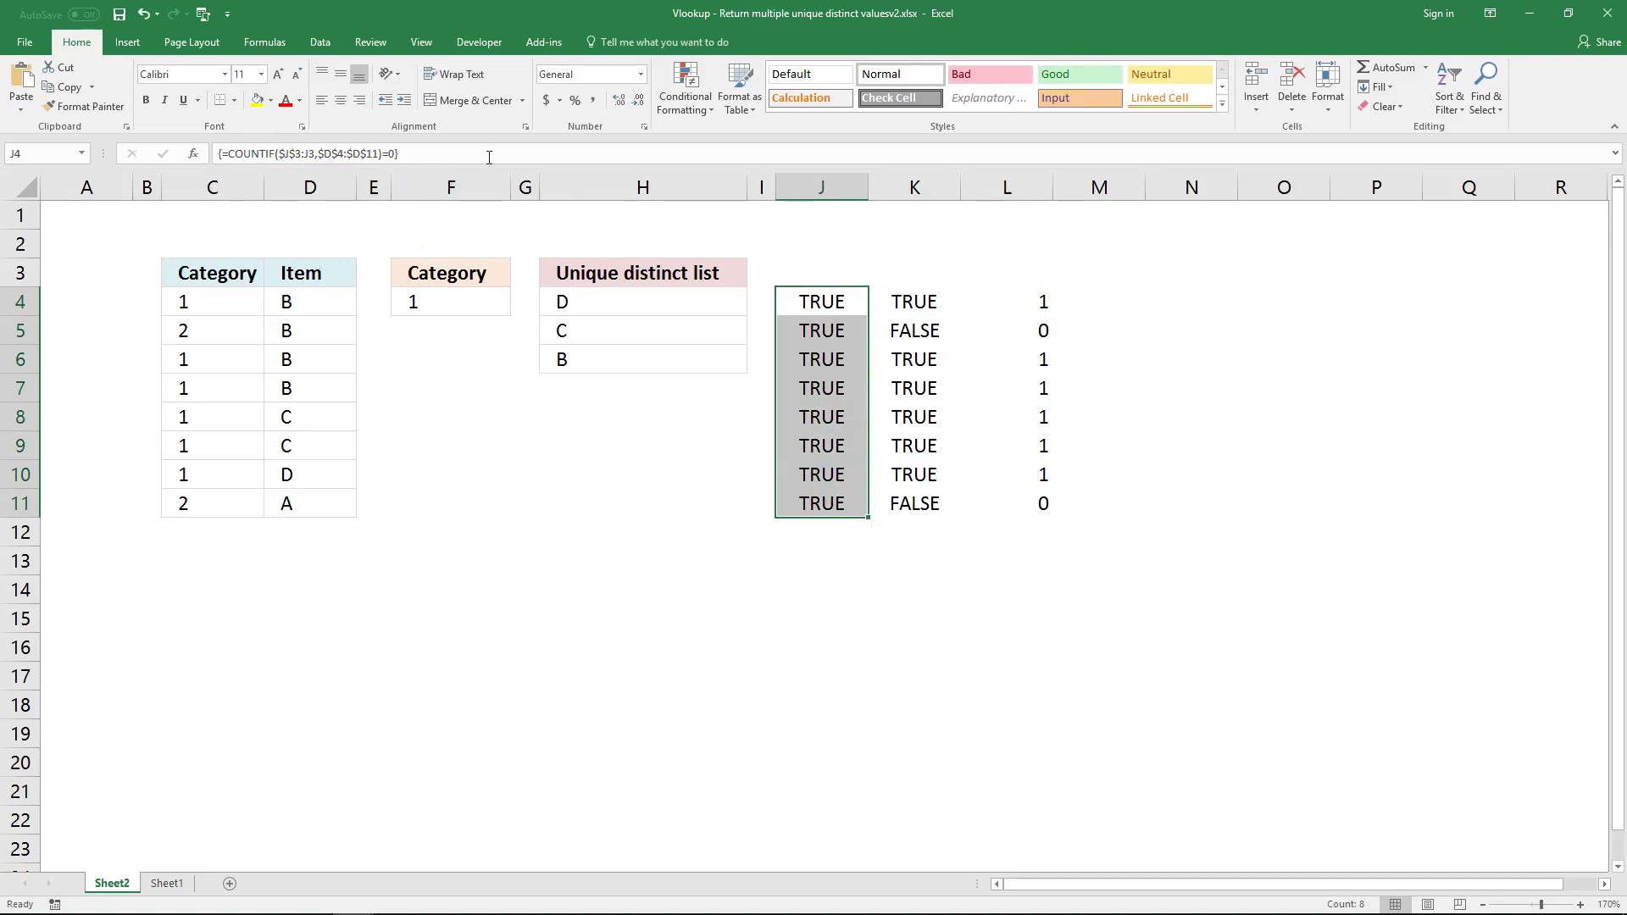
left_click(310, 154)
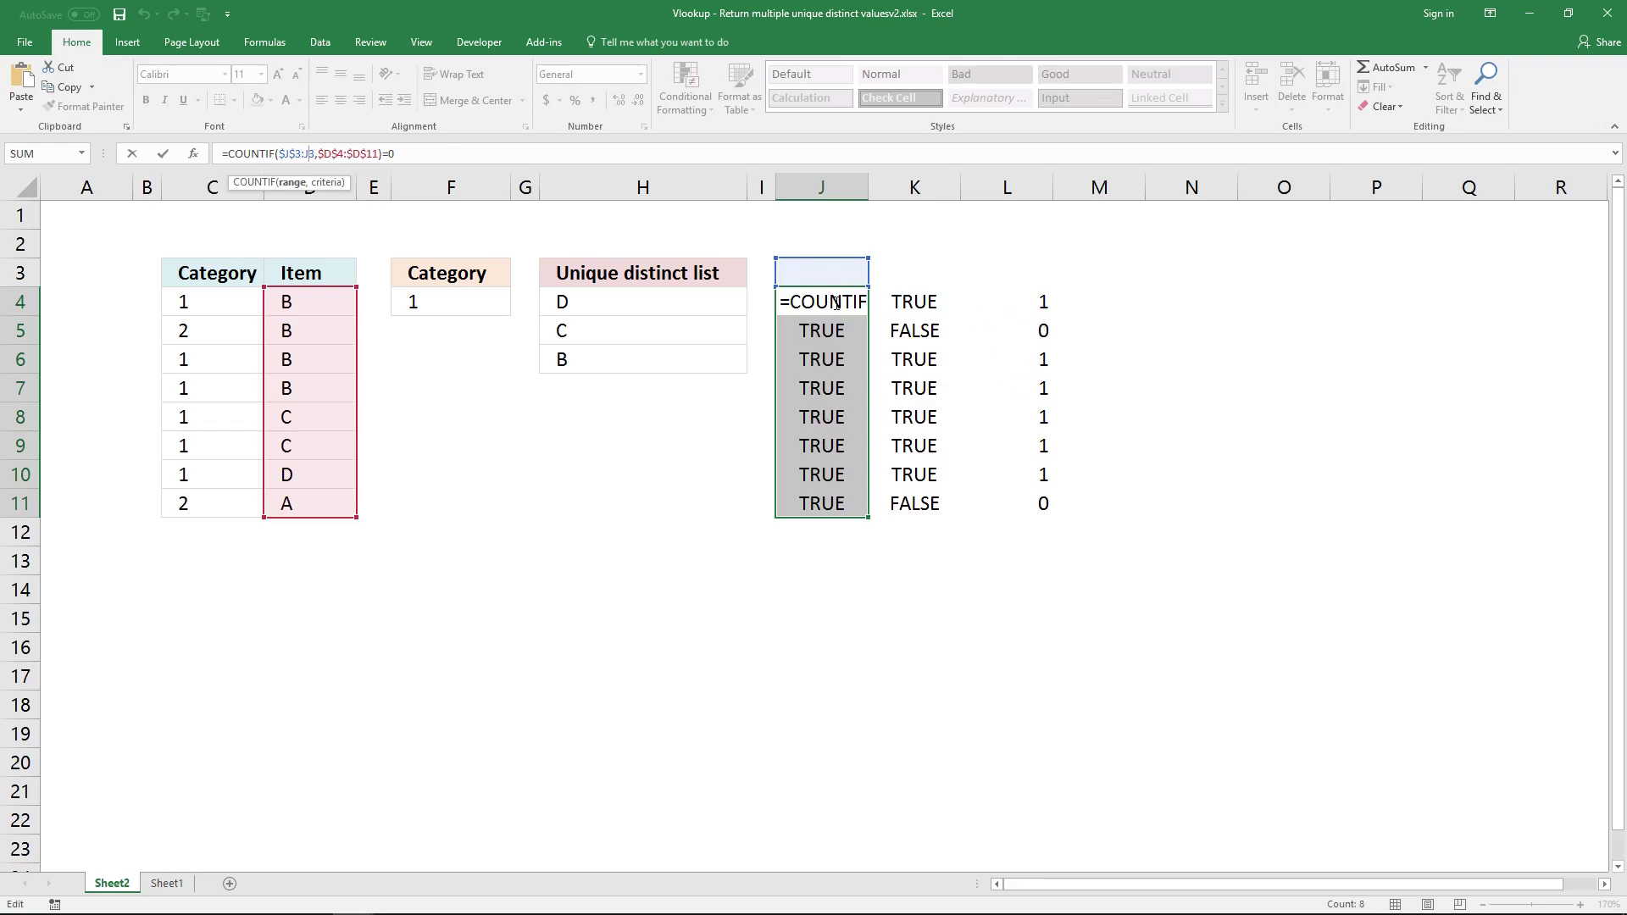
key("ctrl+shift+Return")
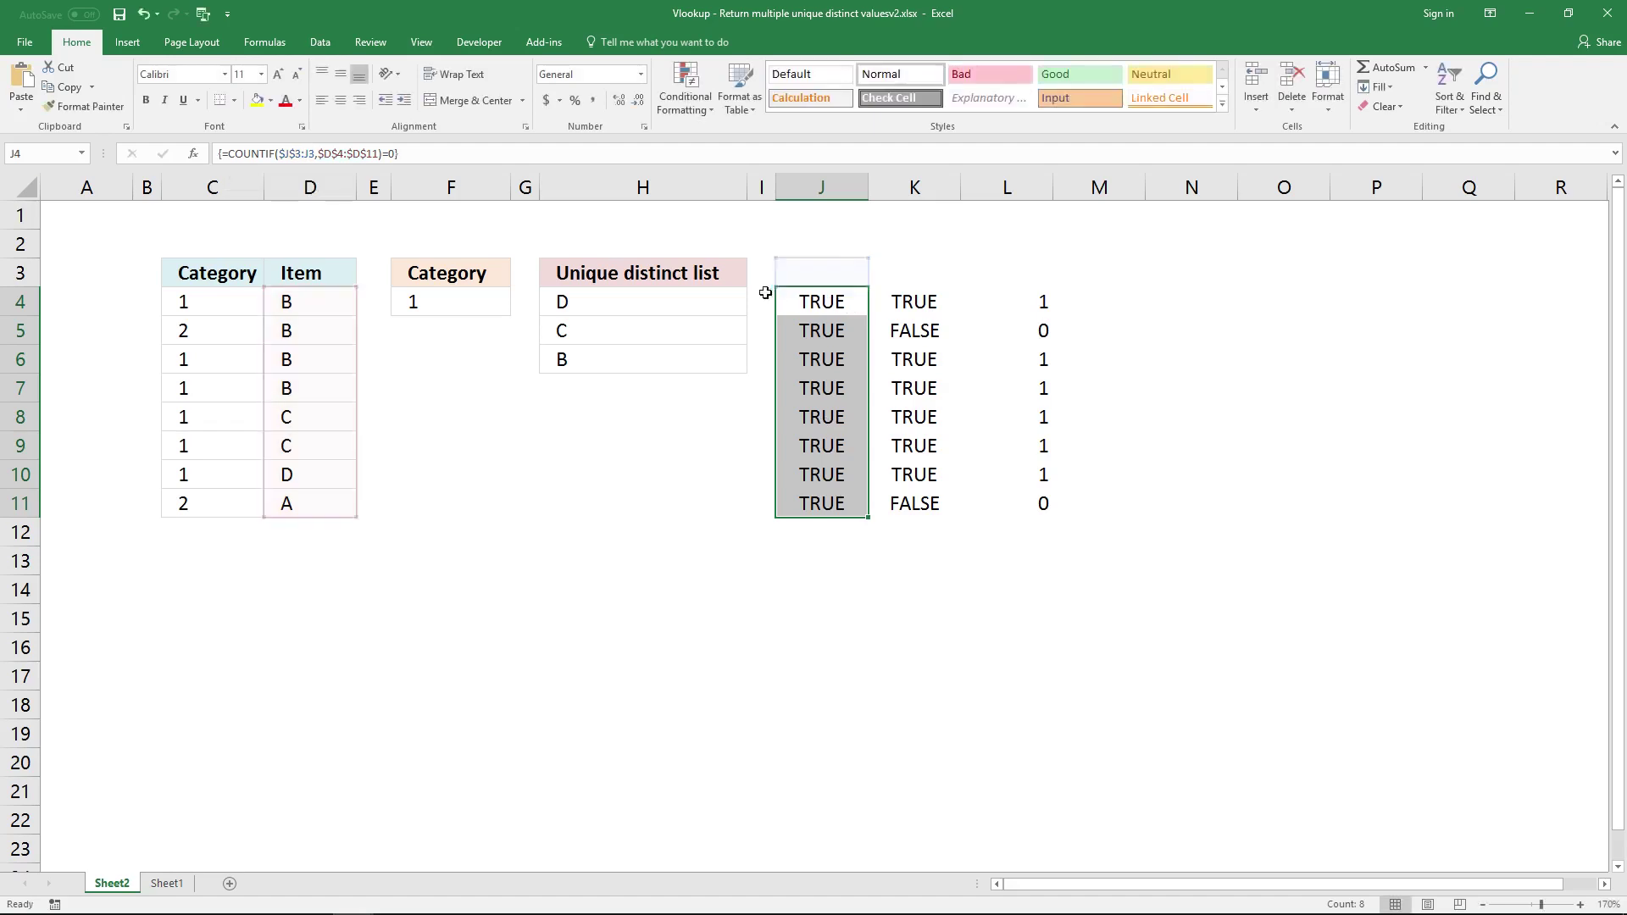
Evaluate the COUNTIF($H$3:H4, $D$4:$D$11)=0 part inside H5's LOOKUP formula, leaving the formula itself unmodified.
left_click(632, 330)
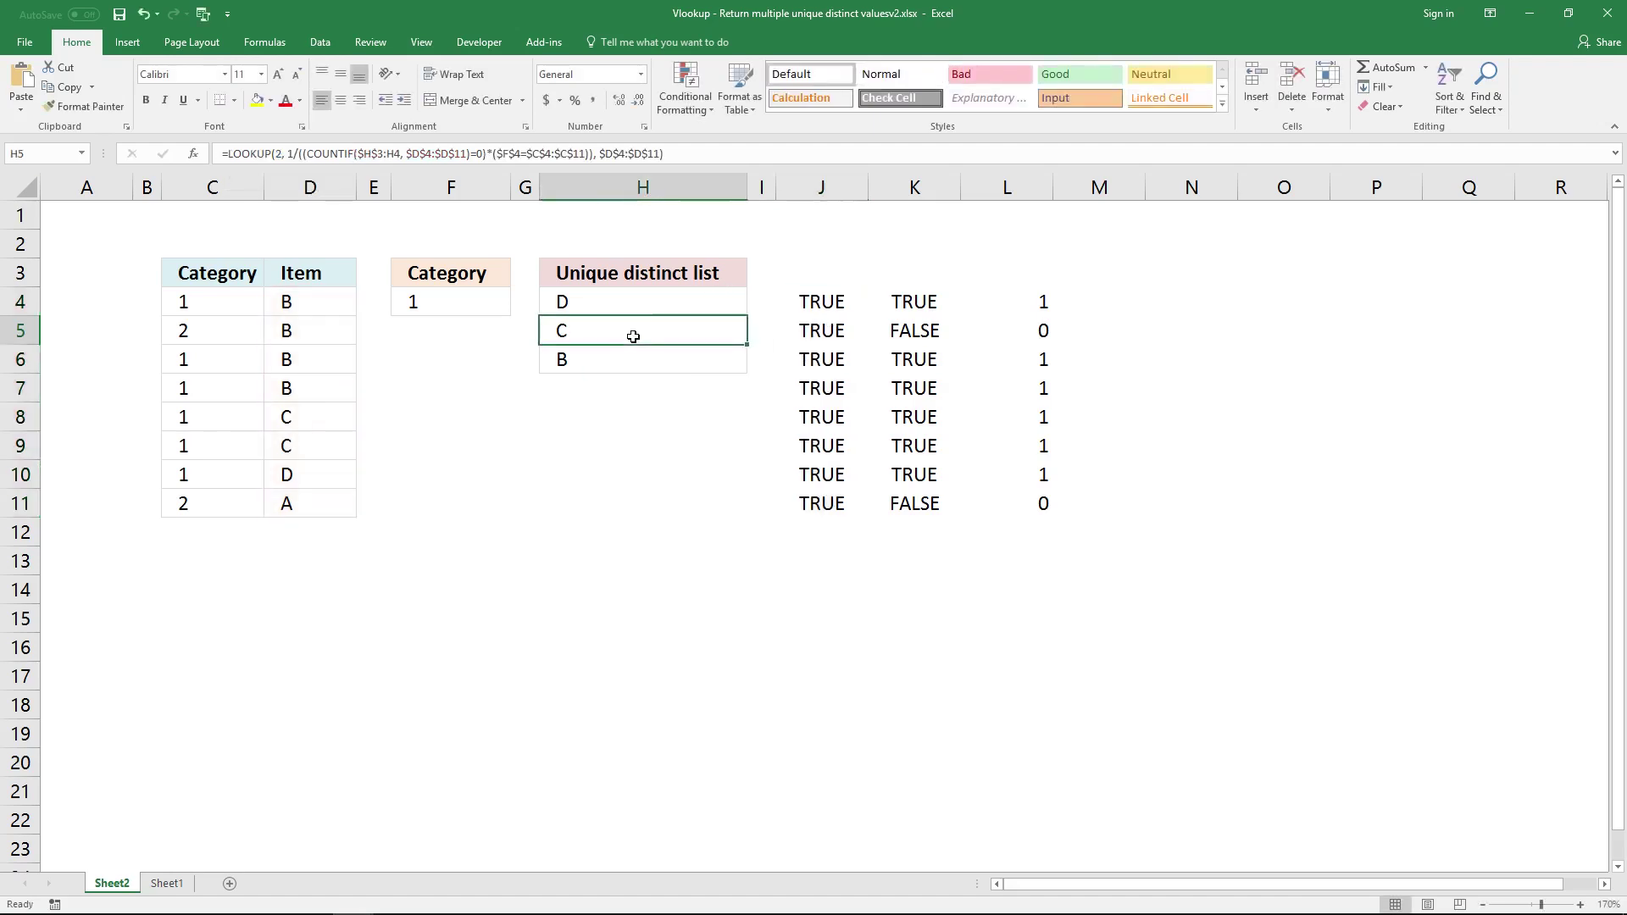
left_click(397, 157)
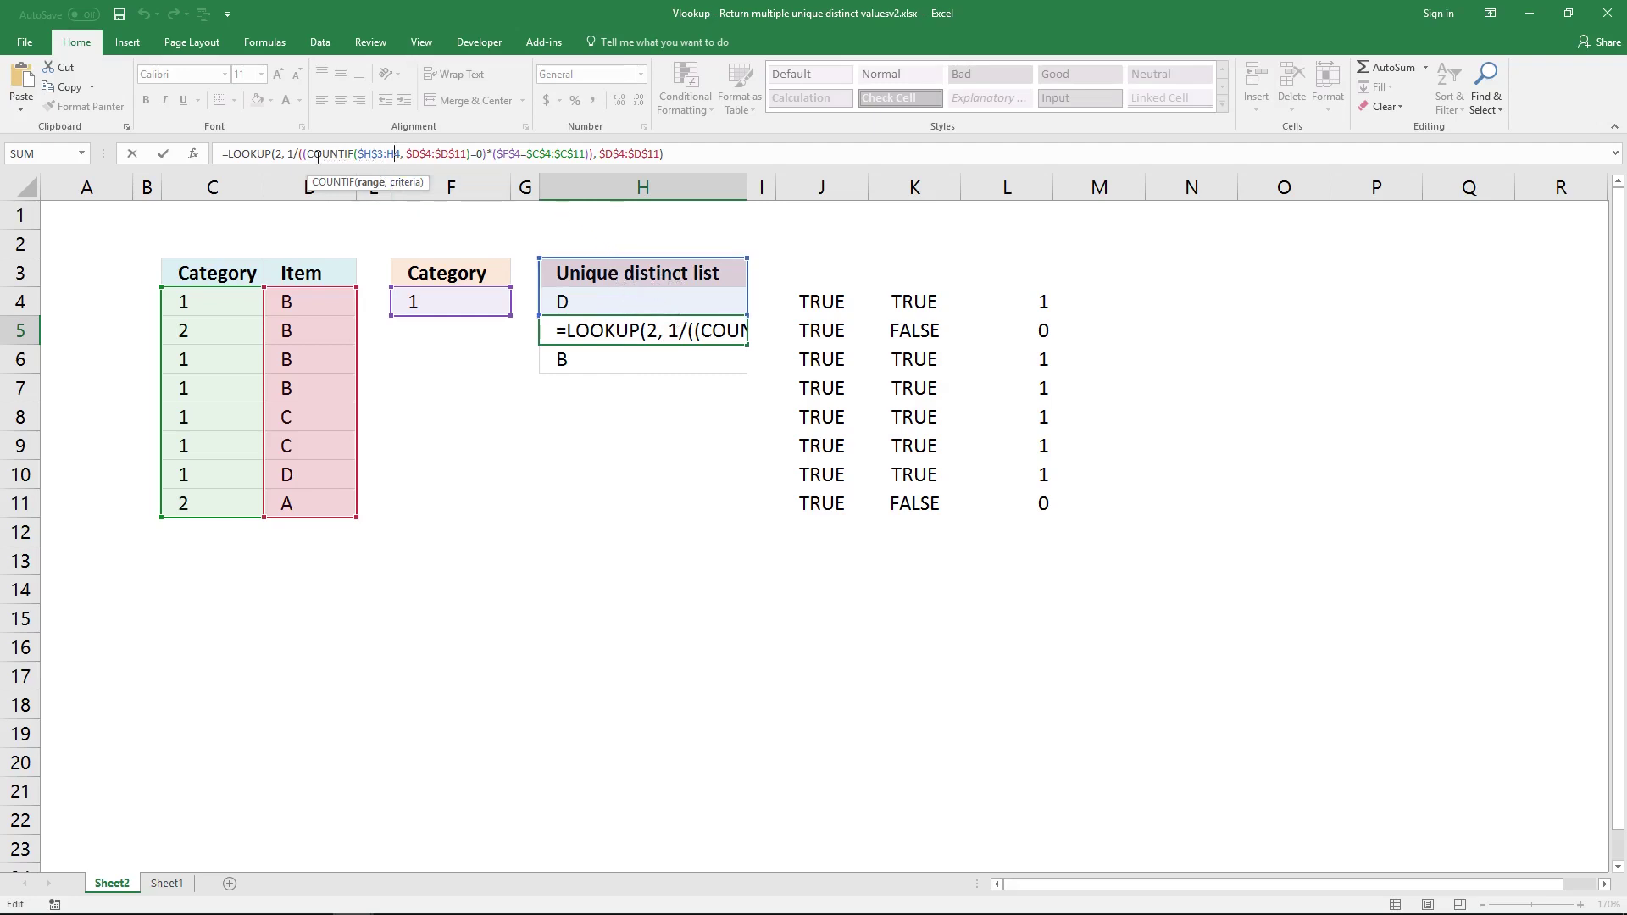
left_click_drag(307, 158, 481, 157)
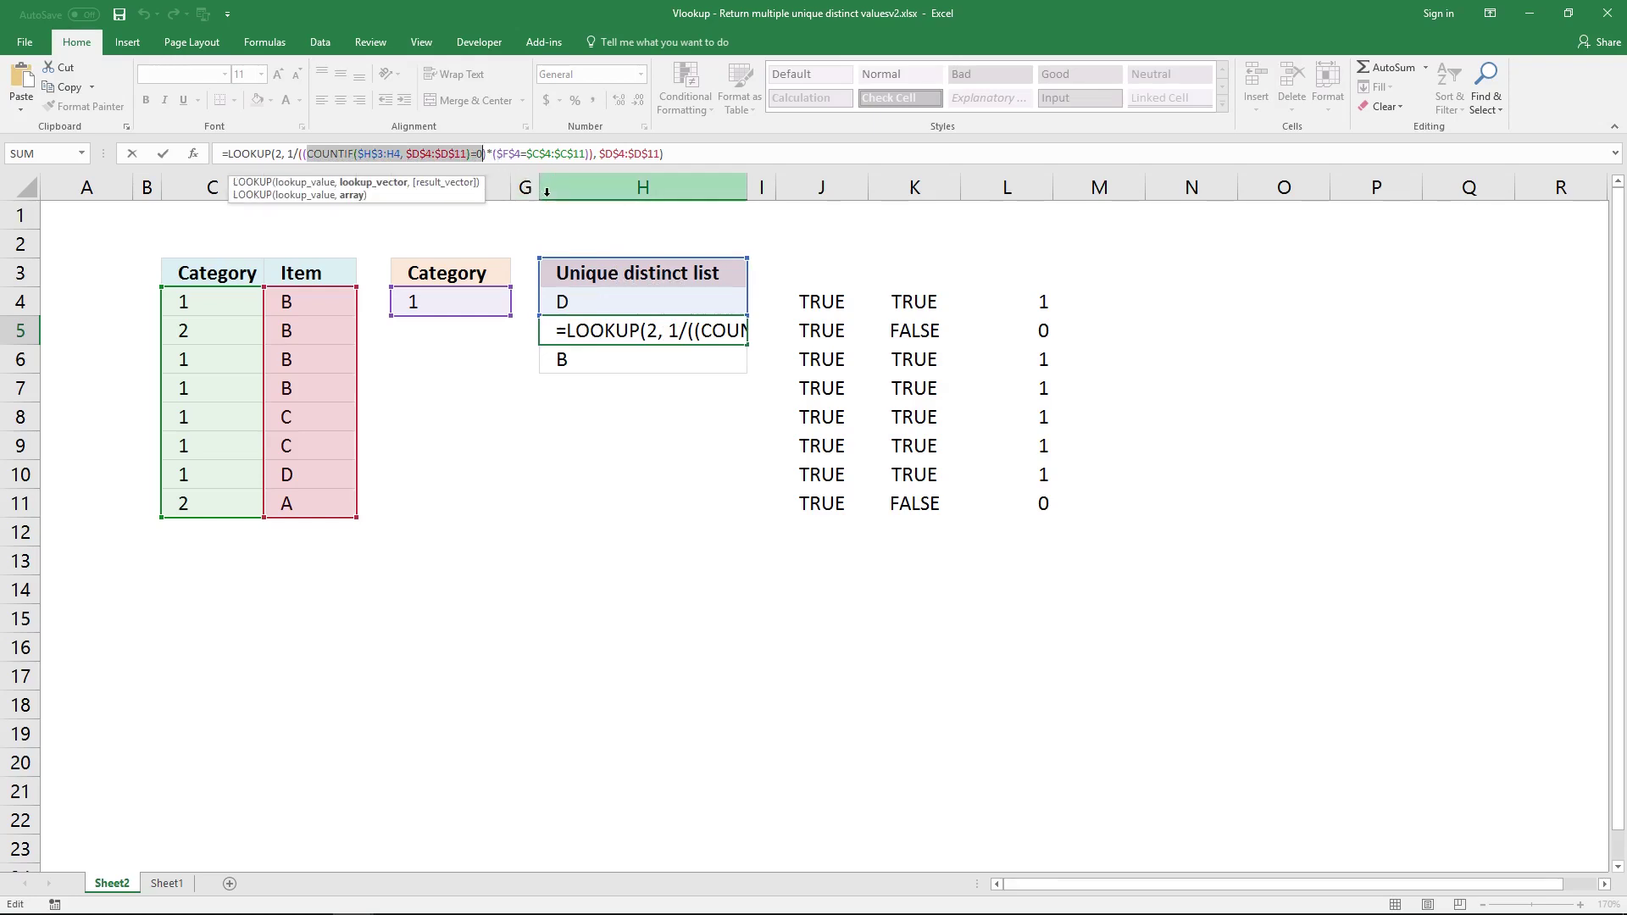
key("F9")
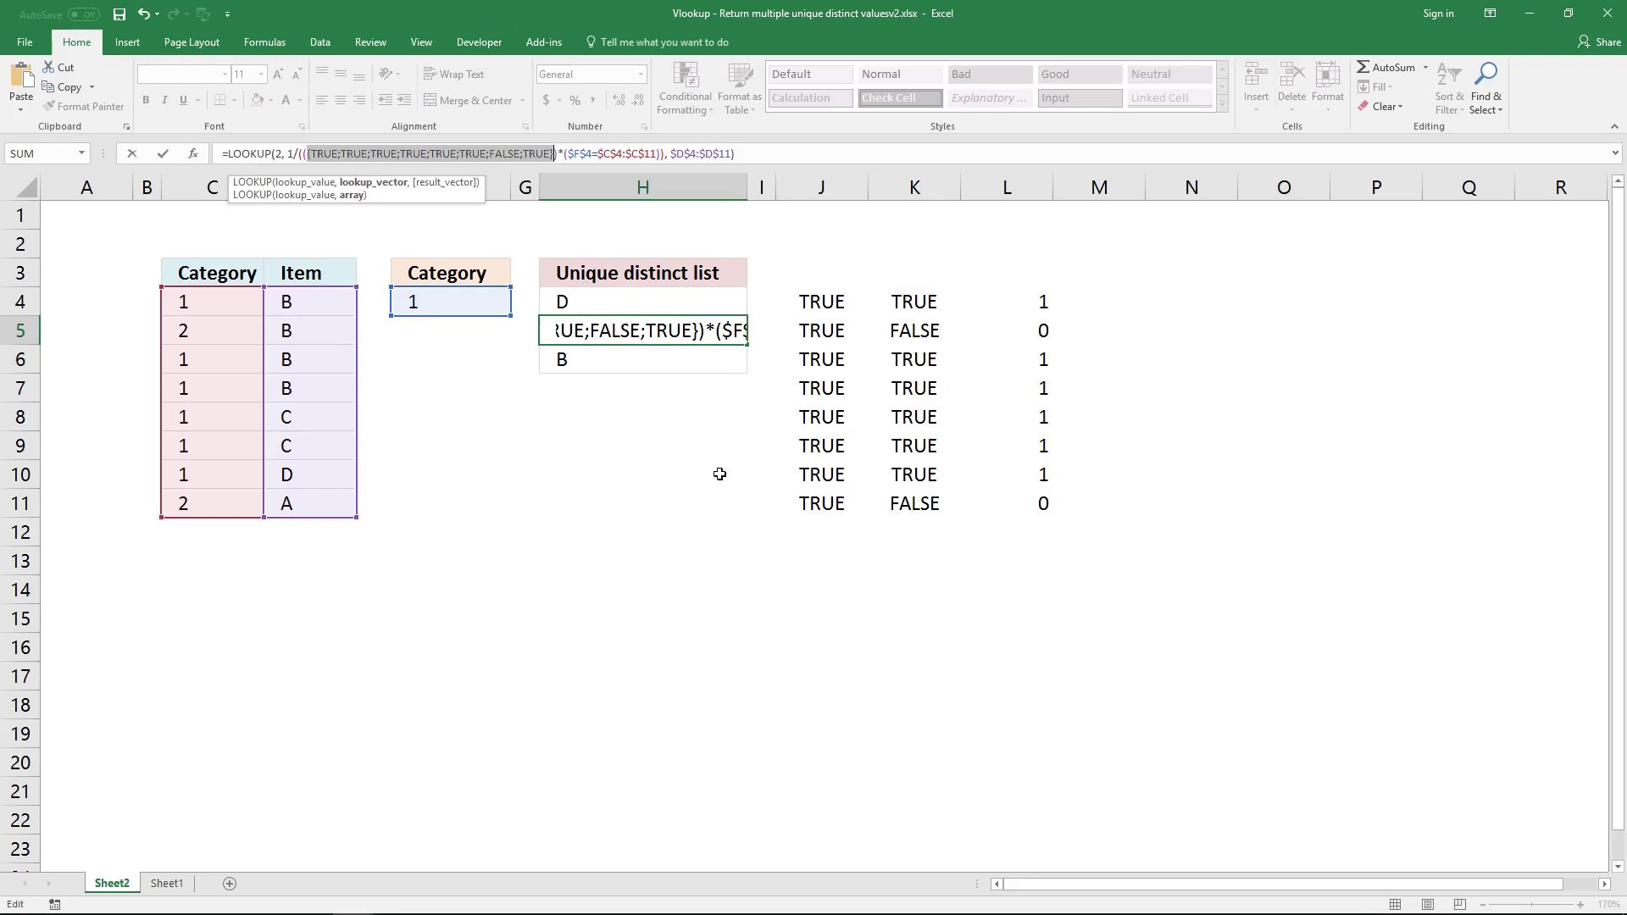
key("Escape")
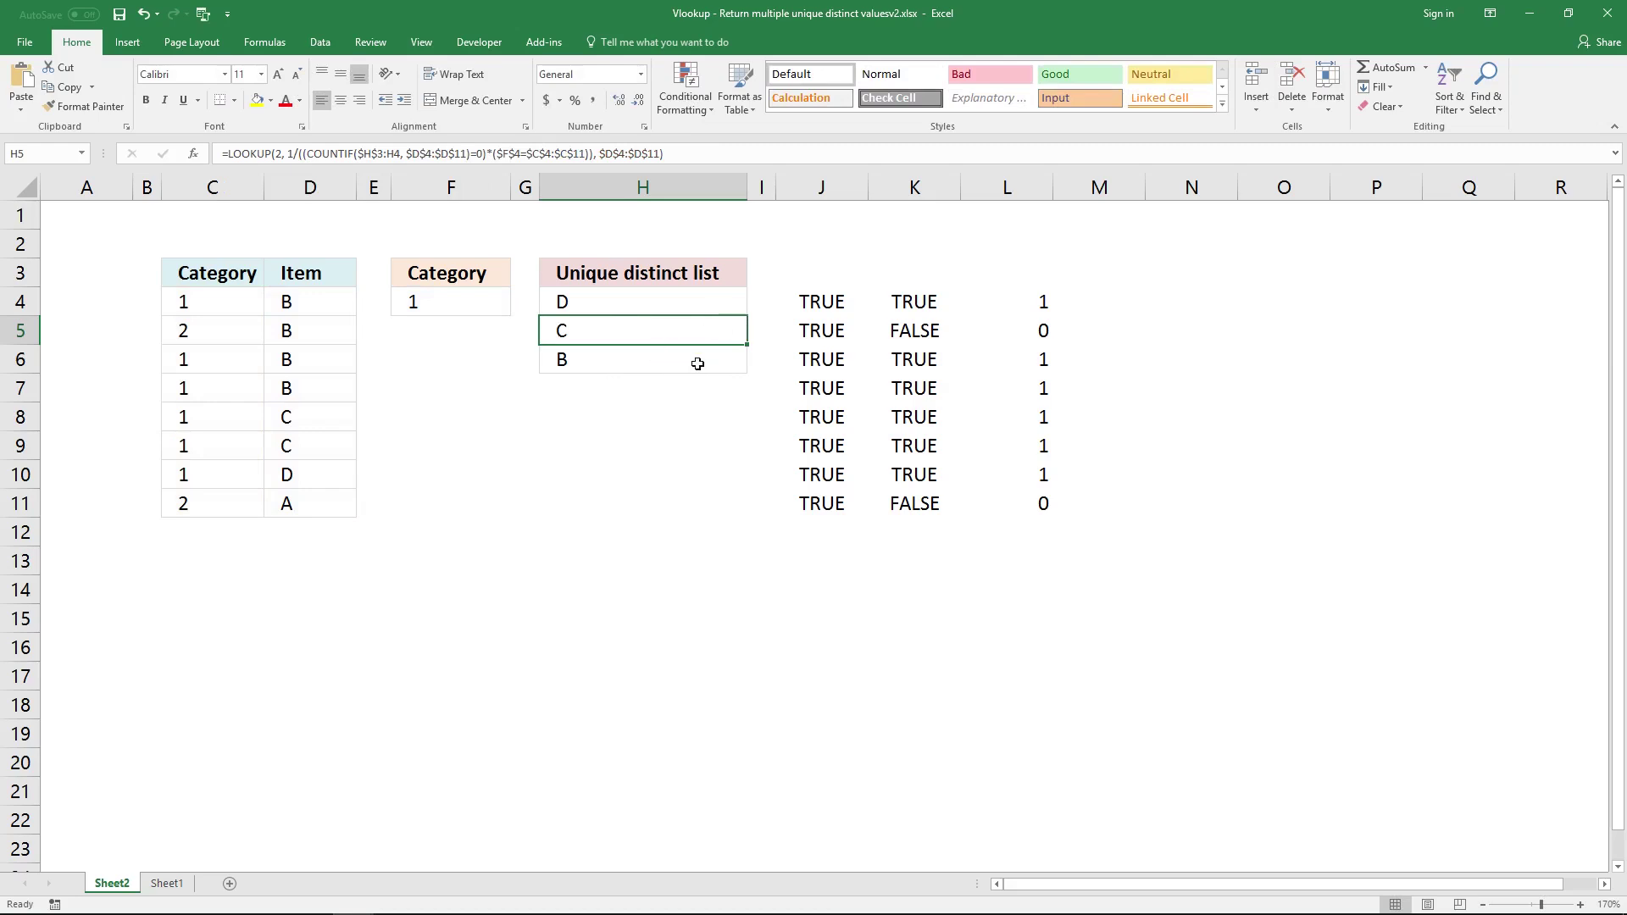
Enter the partial formula =LOOKUP(2, in M4 and store it as text with a leading apostrophe.
left_click(1114, 298)
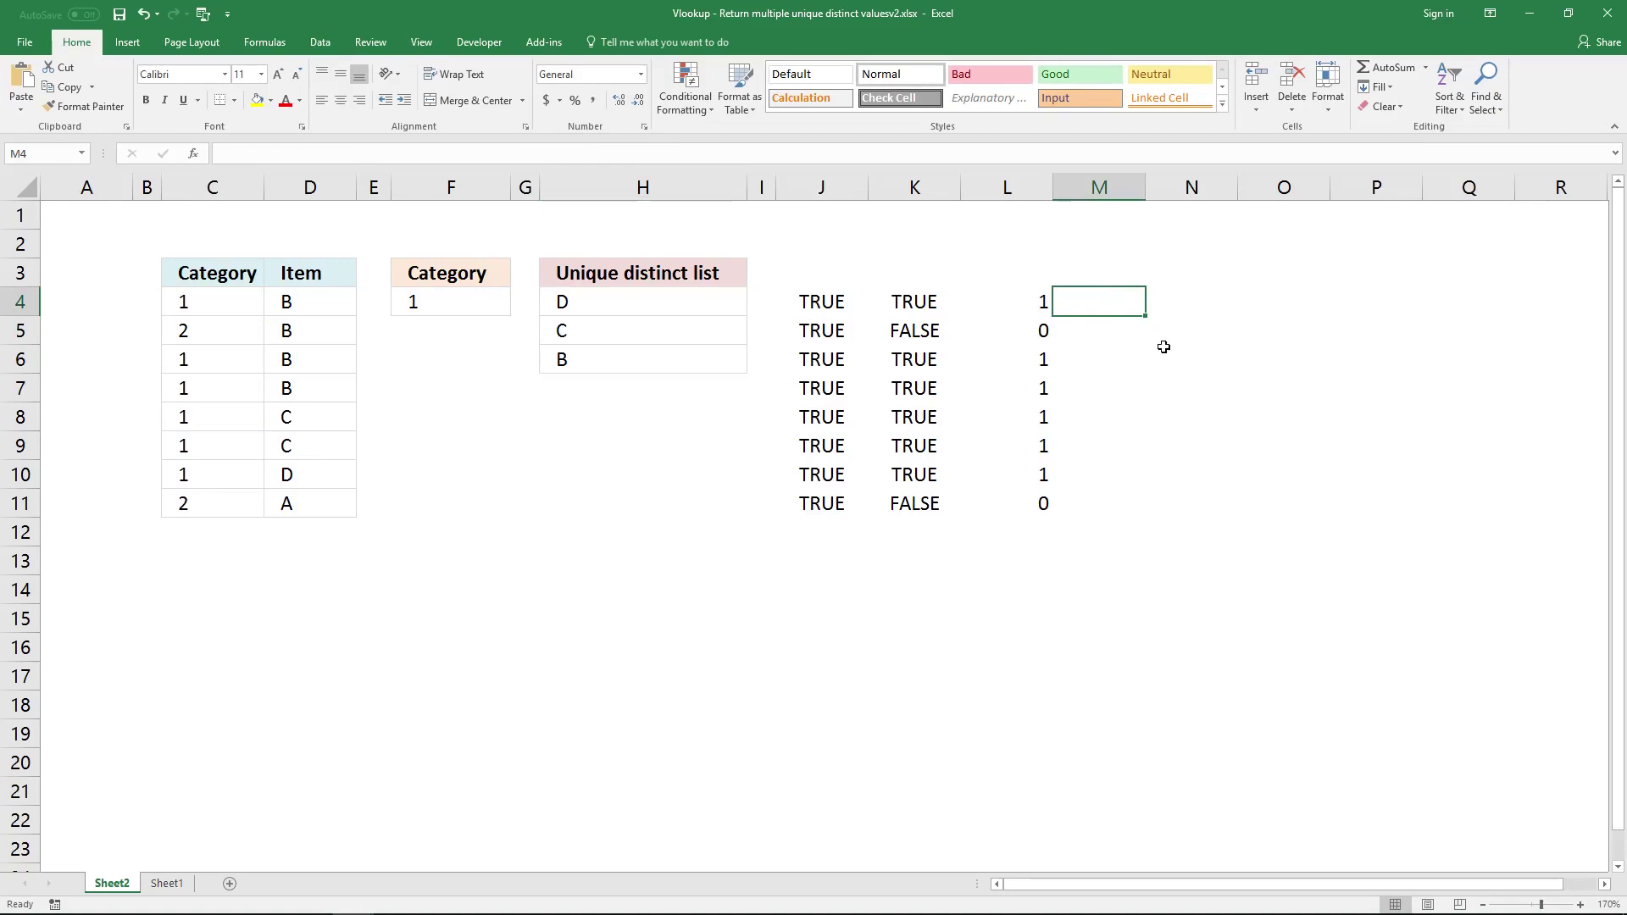
type("=")
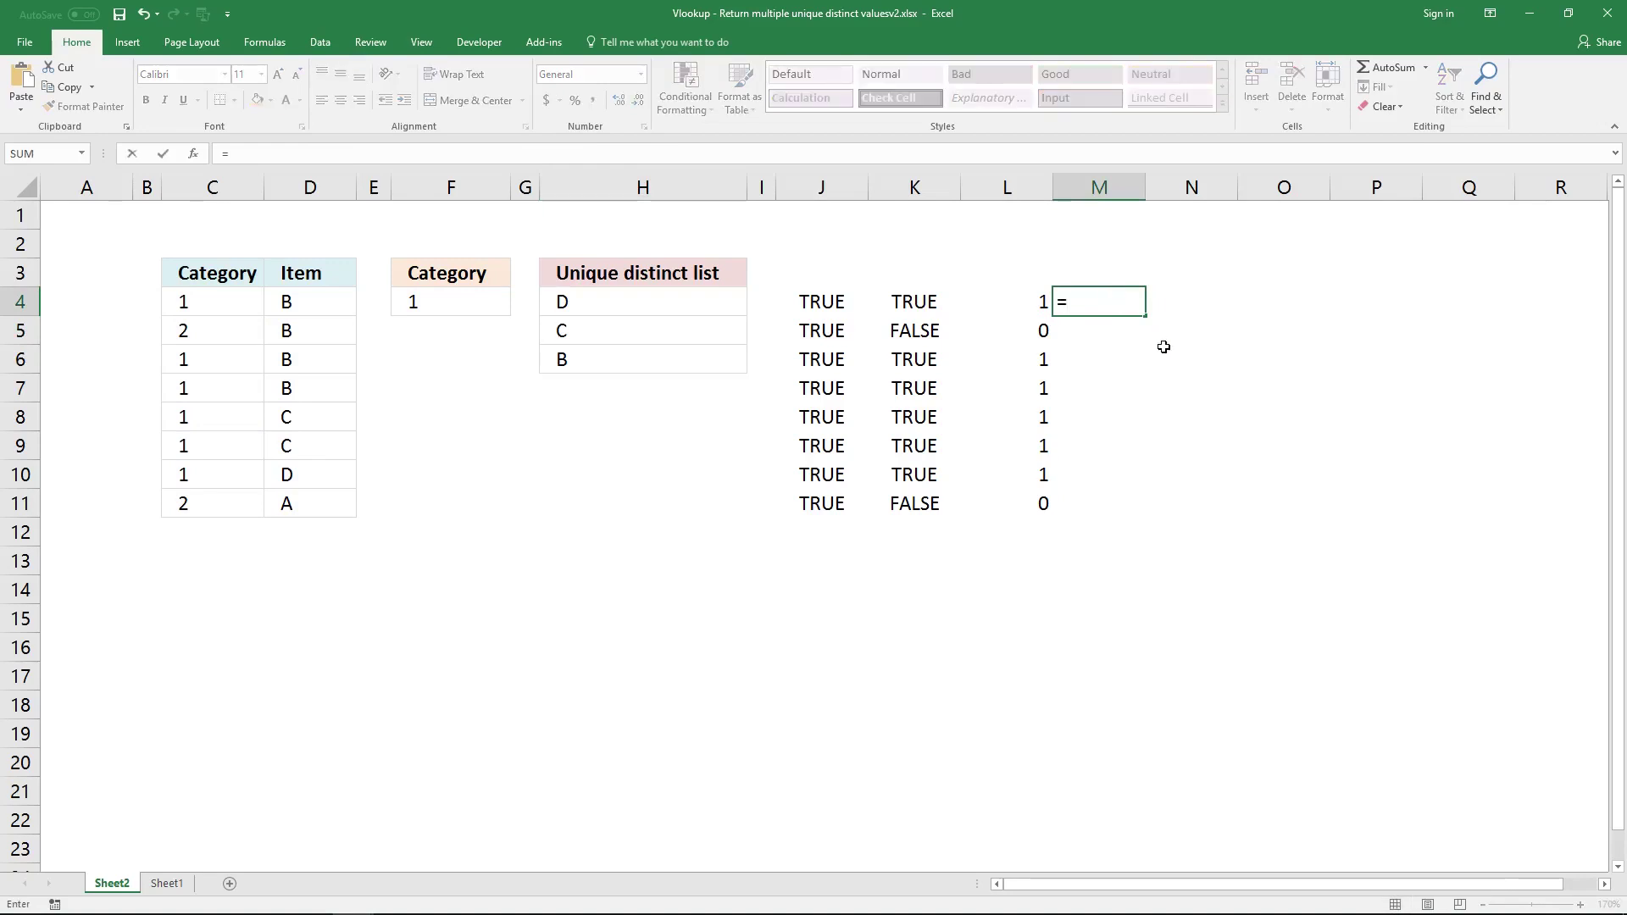
type("LOOKUP")
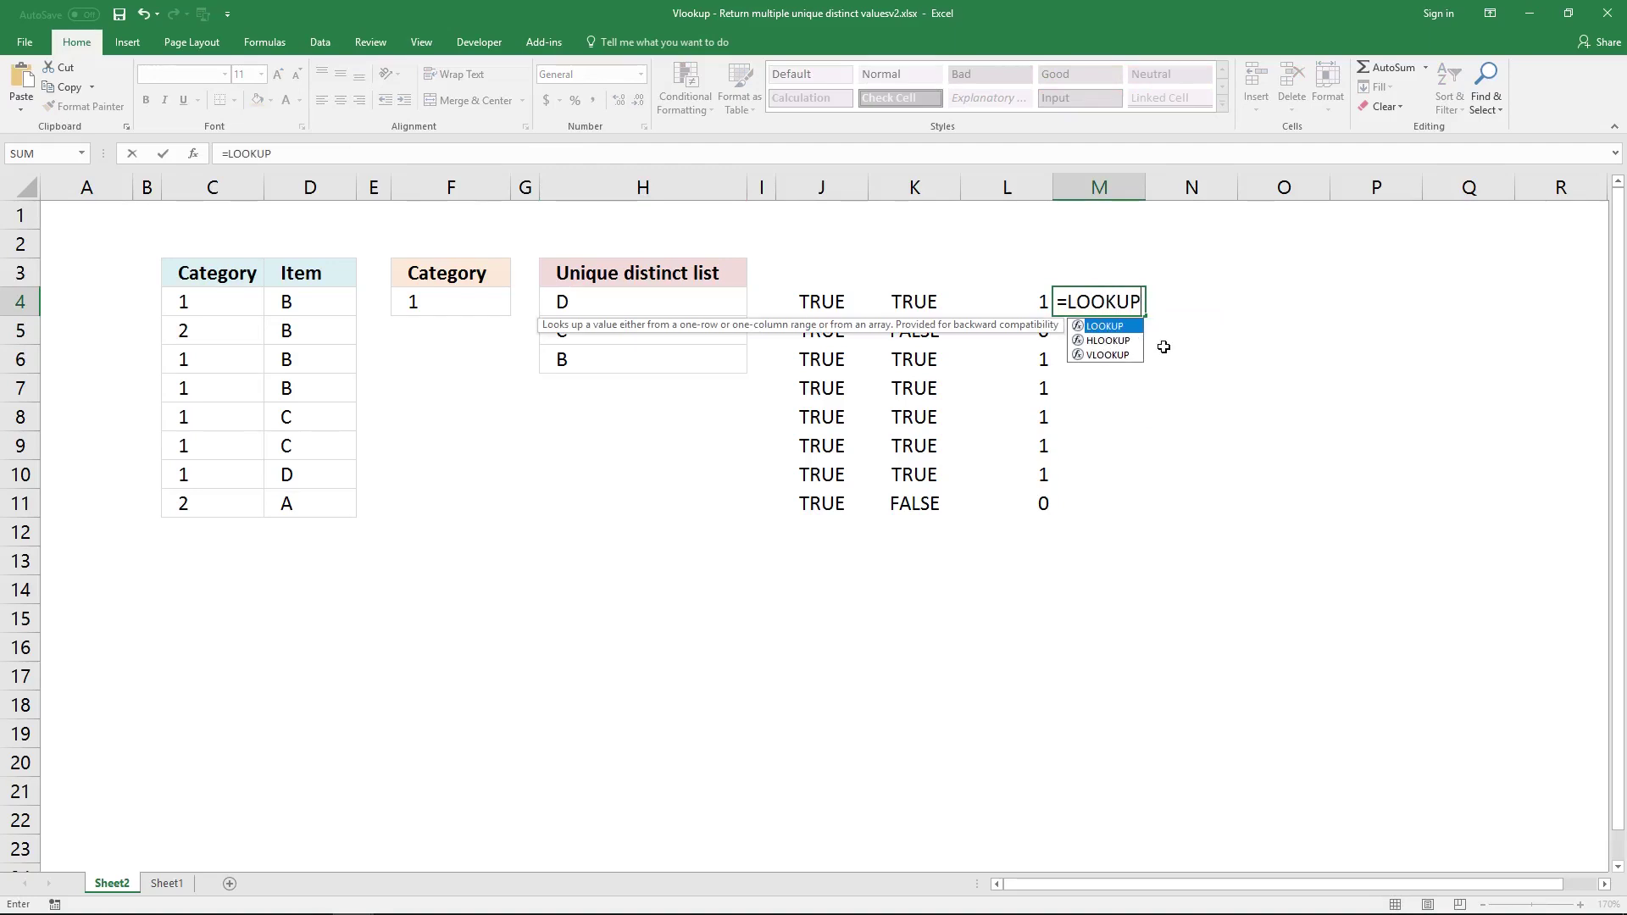
type("(")
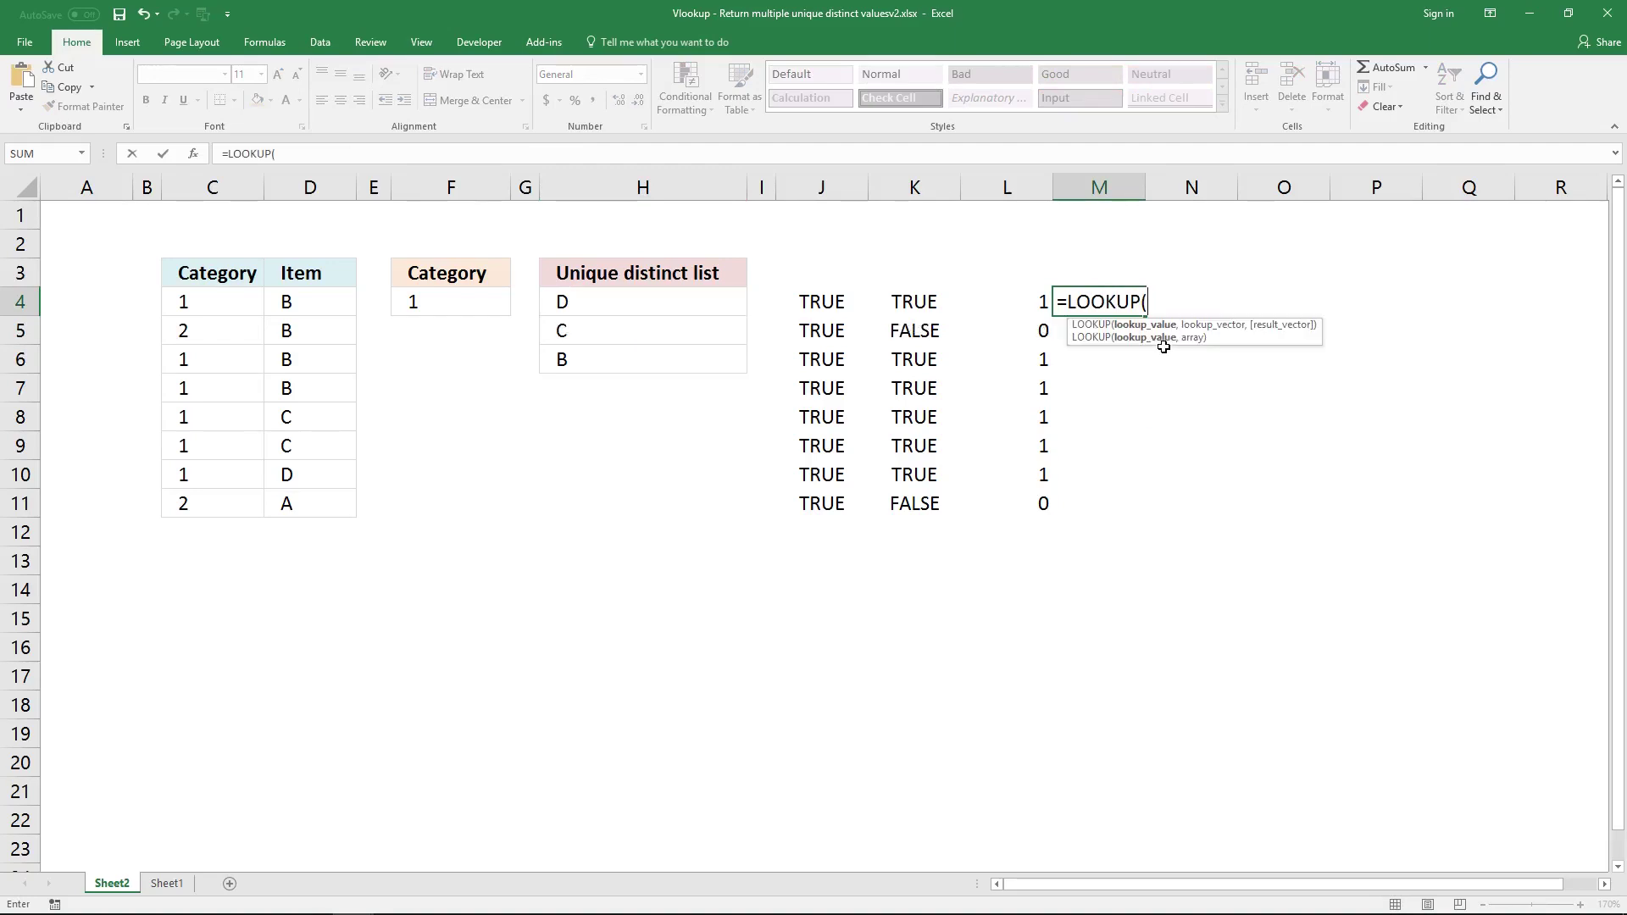
type("2,")
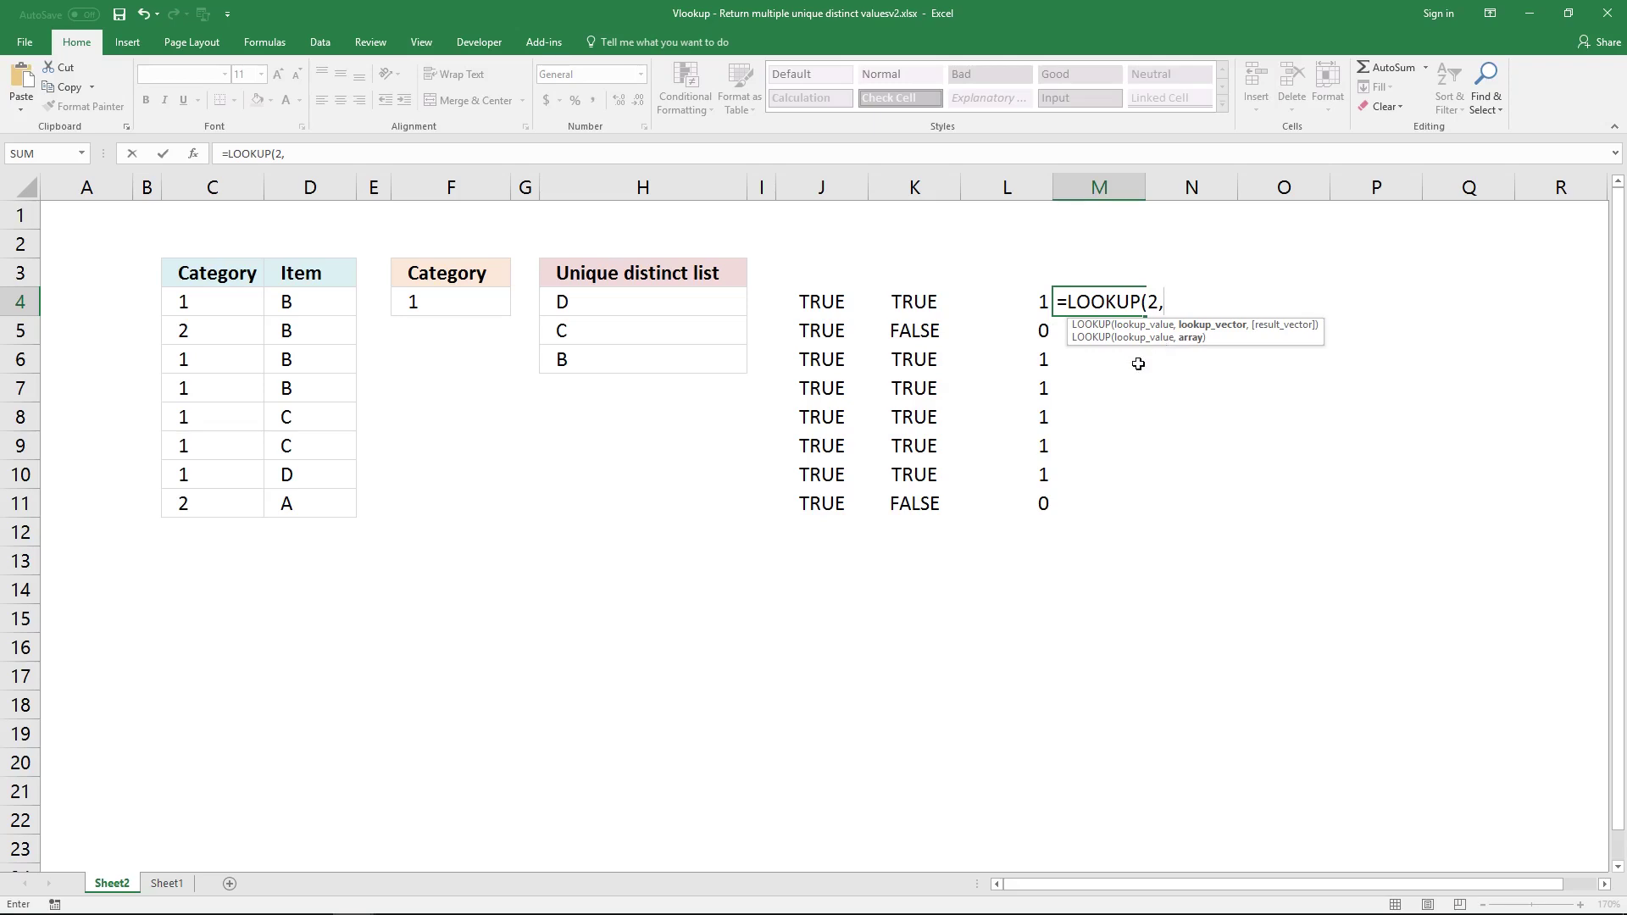
left_click(222, 157)
type("'")
key("Return")
Append 1/ and the product expression ($F$4=$C$4:$C$11)*(COUNTIF($J$3:J3,$D$4:$D$11)=0) from L4 to the text in M4.
left_click(1011, 304)
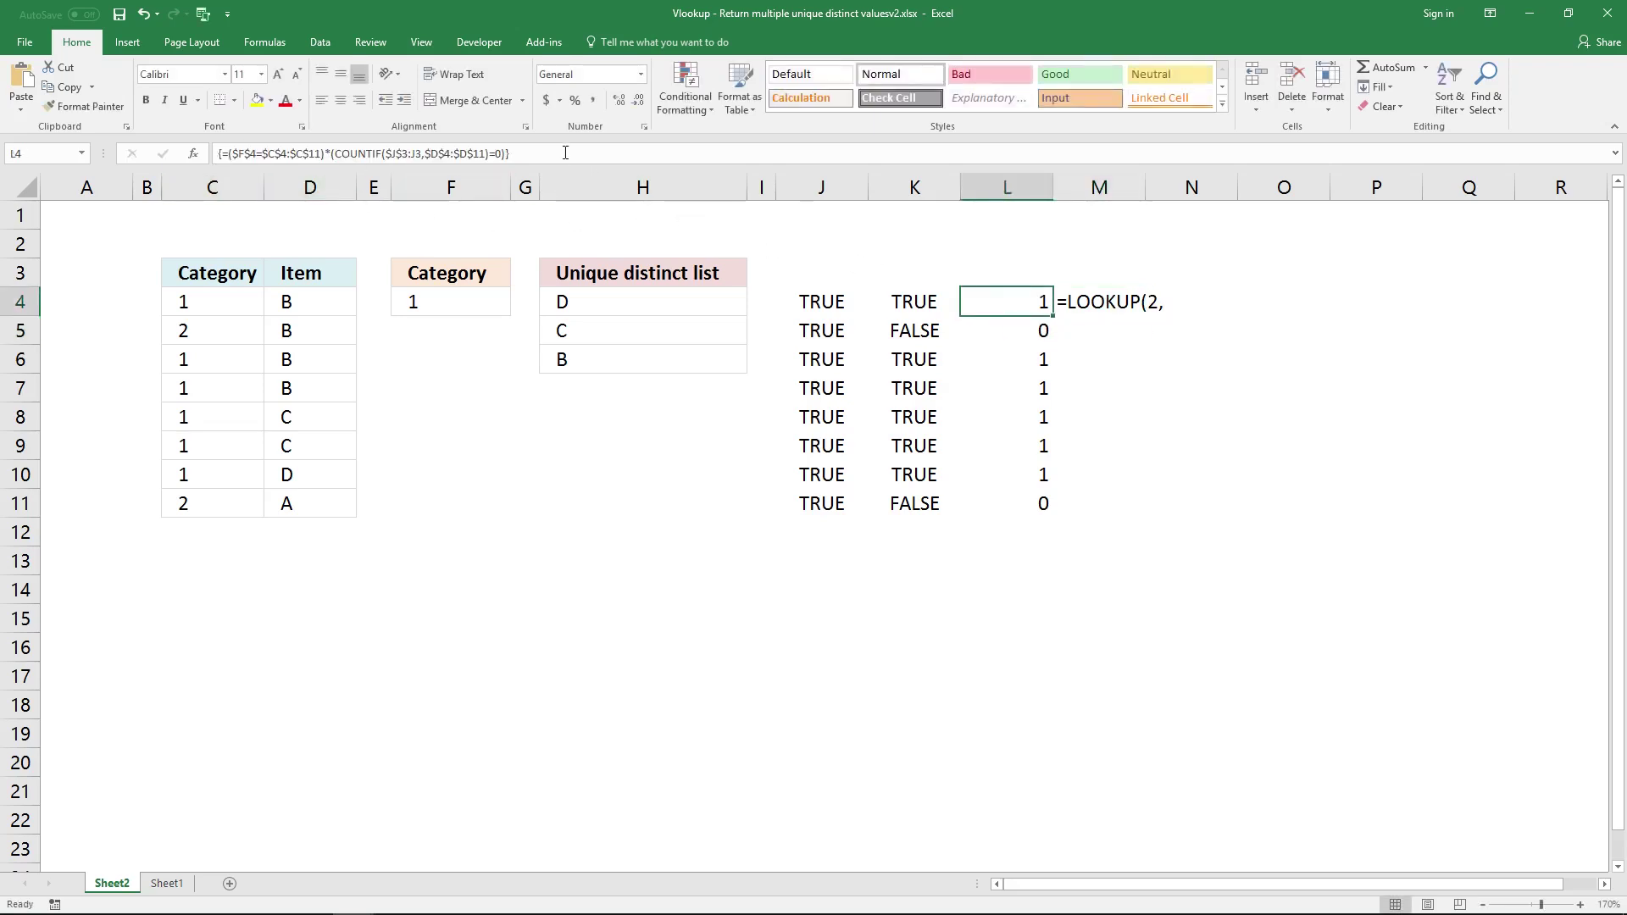
left_click(233, 157)
key("shift+End")
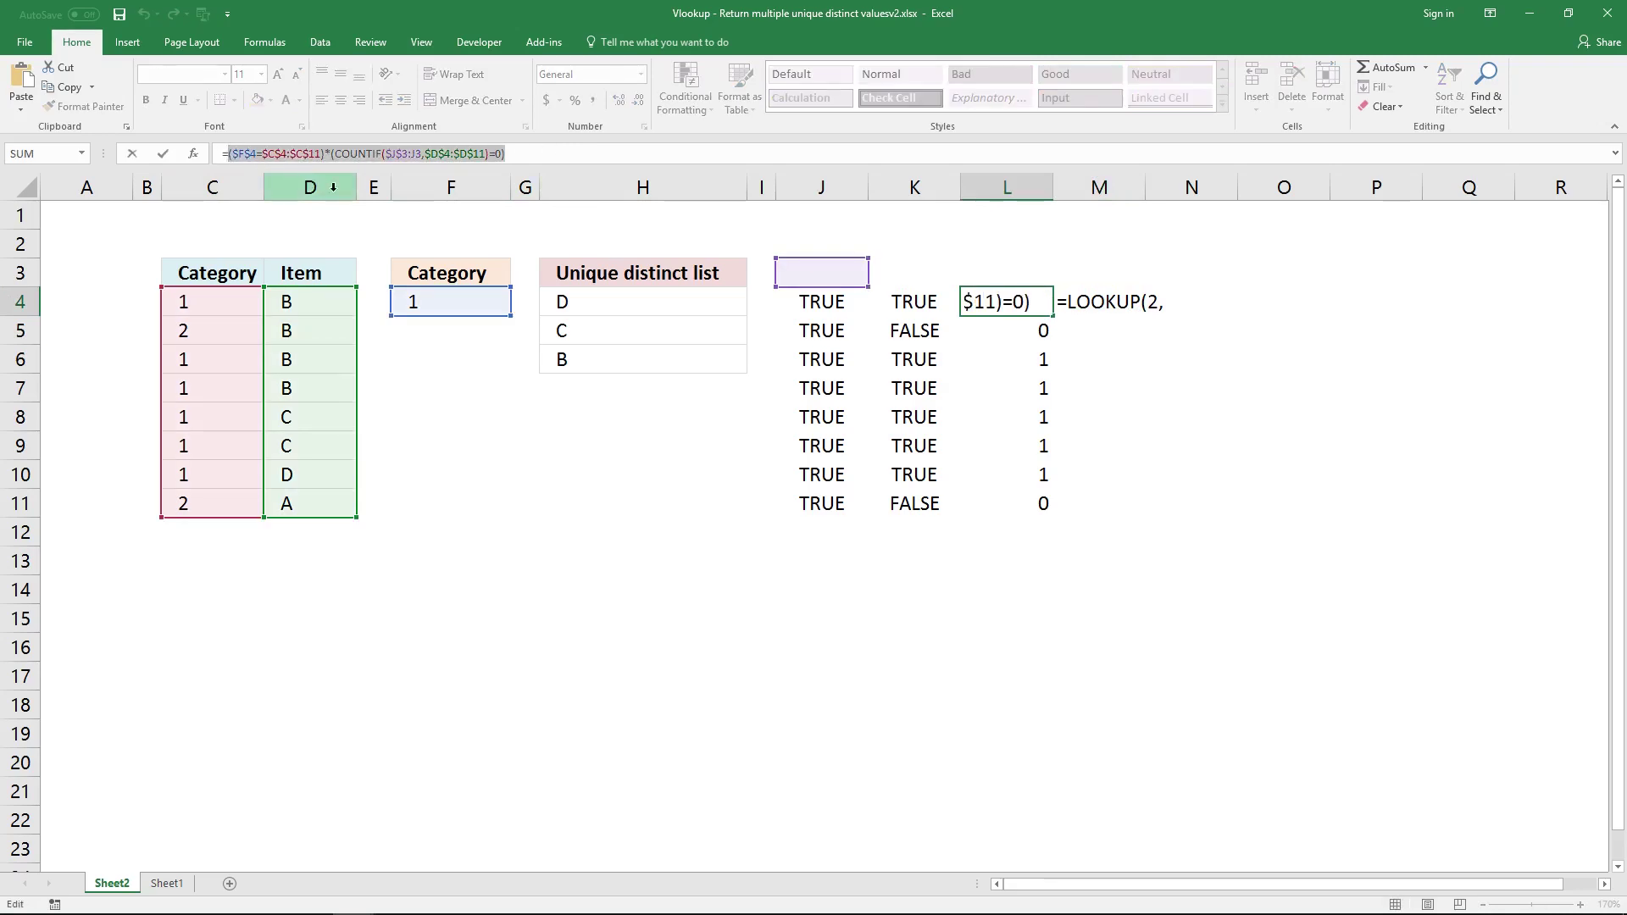
key("Escape")
left_click(1105, 298)
left_click(407, 147)
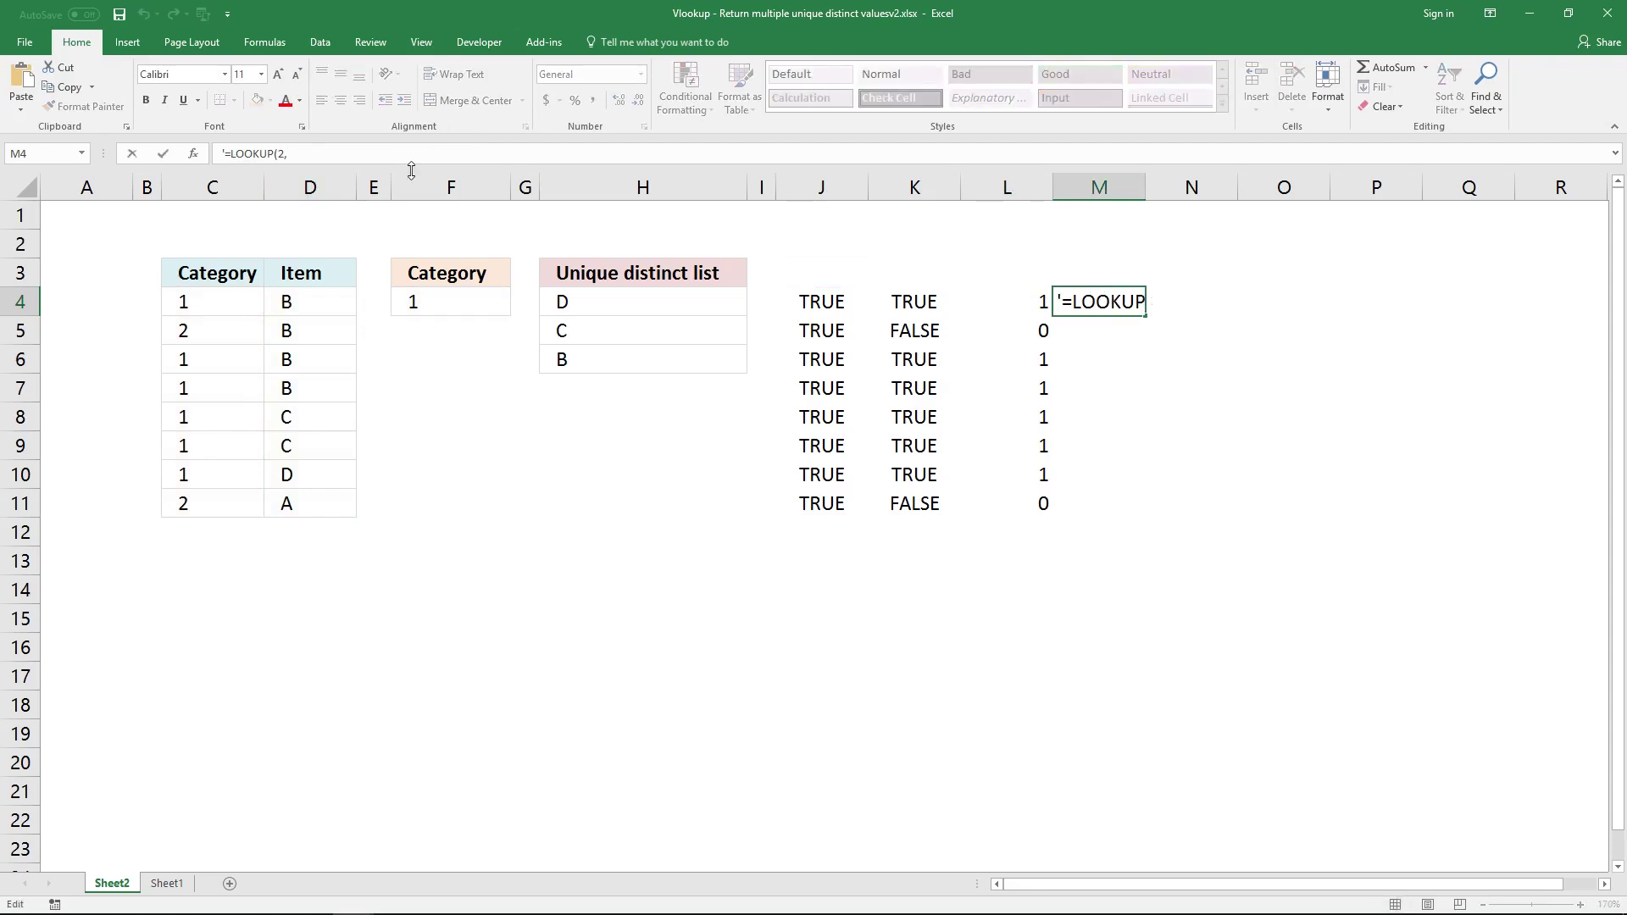
type("1/")
type("($F$4=$C$4:$C$11)*(COUNTIF($J$3:J3,$D$4:$D$11)=0)")
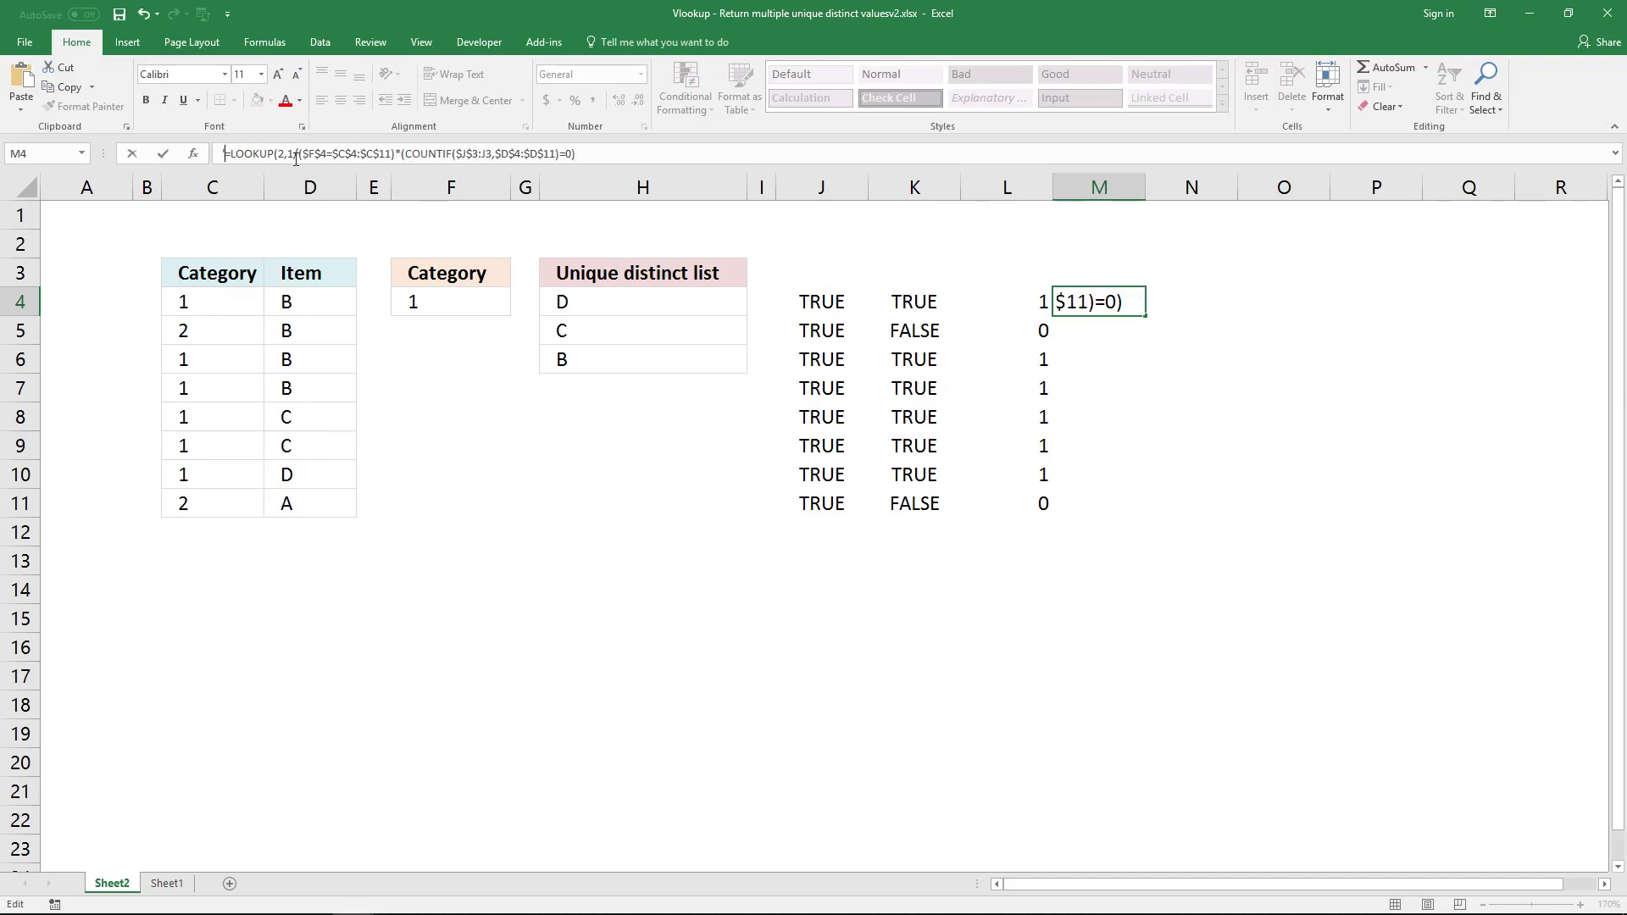
Turn M4's text into a live LOOKUP formula, enclosing the product in parentheses and adding D4:D11 as the result vector.
left_click(633, 158)
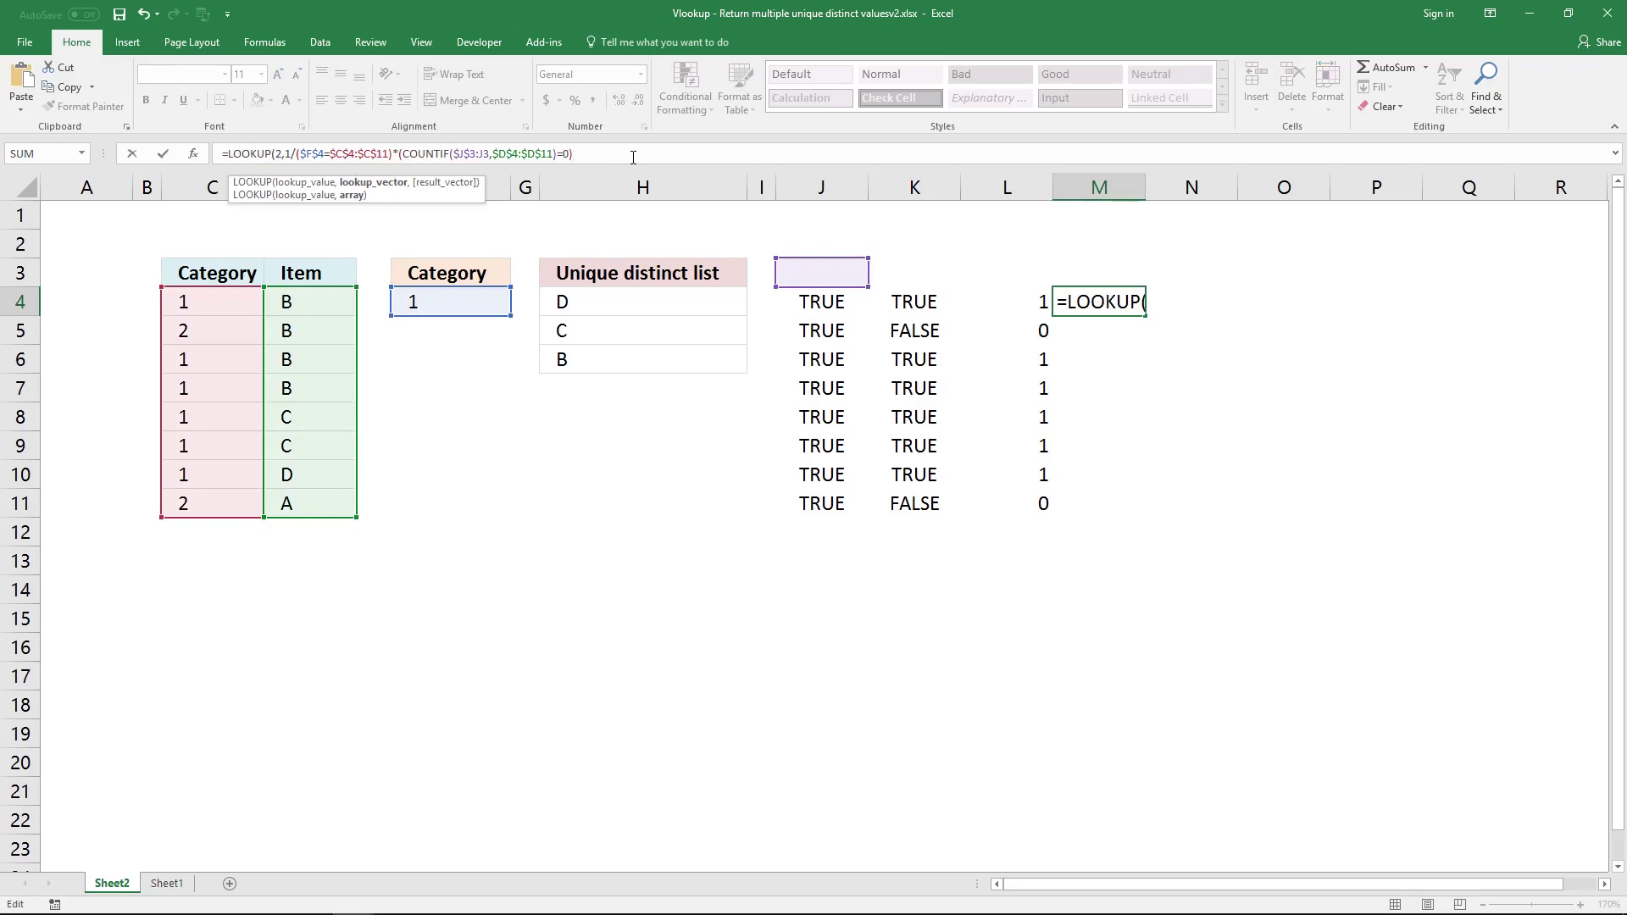
key("End")
left_click(298, 156)
type("(2")
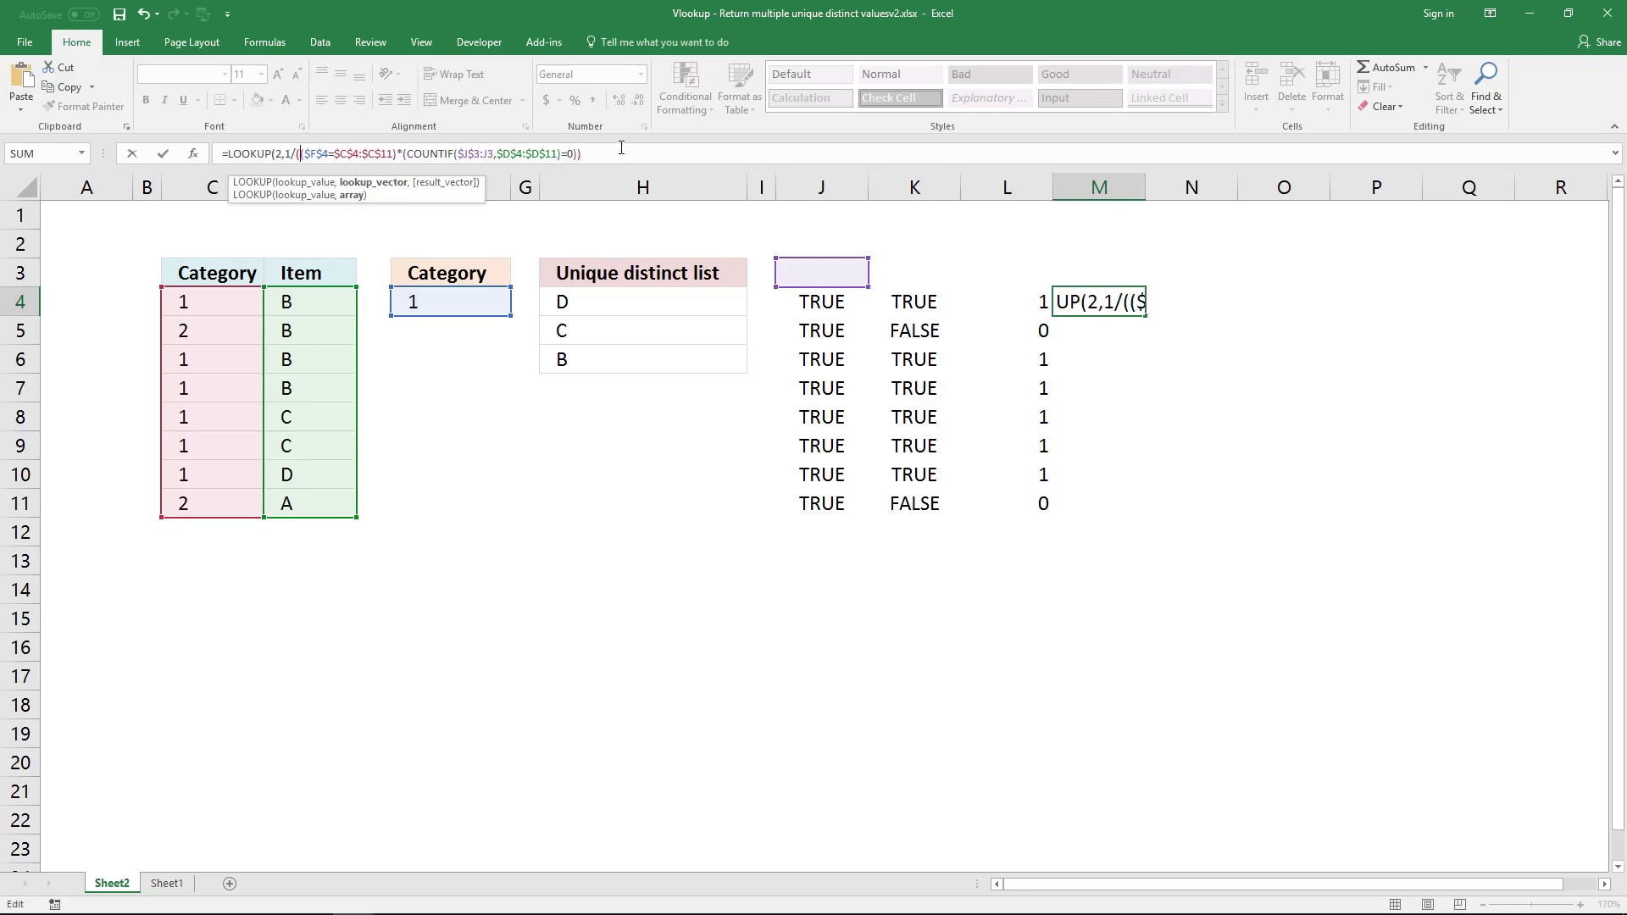
type(",")
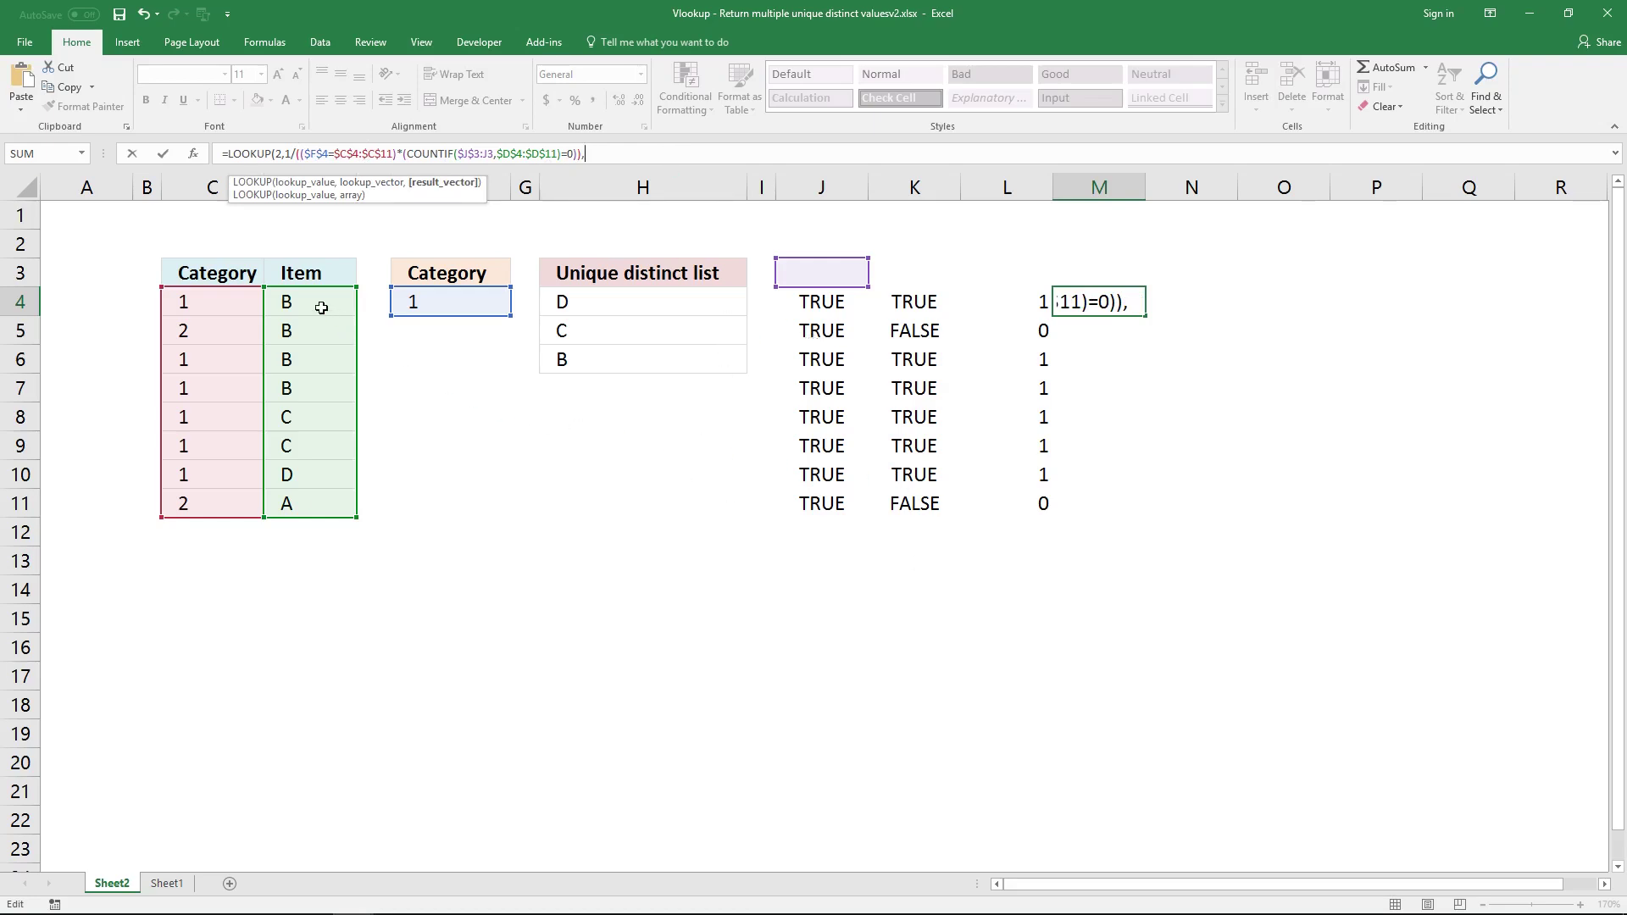
left_click_drag(313, 303, 289, 500)
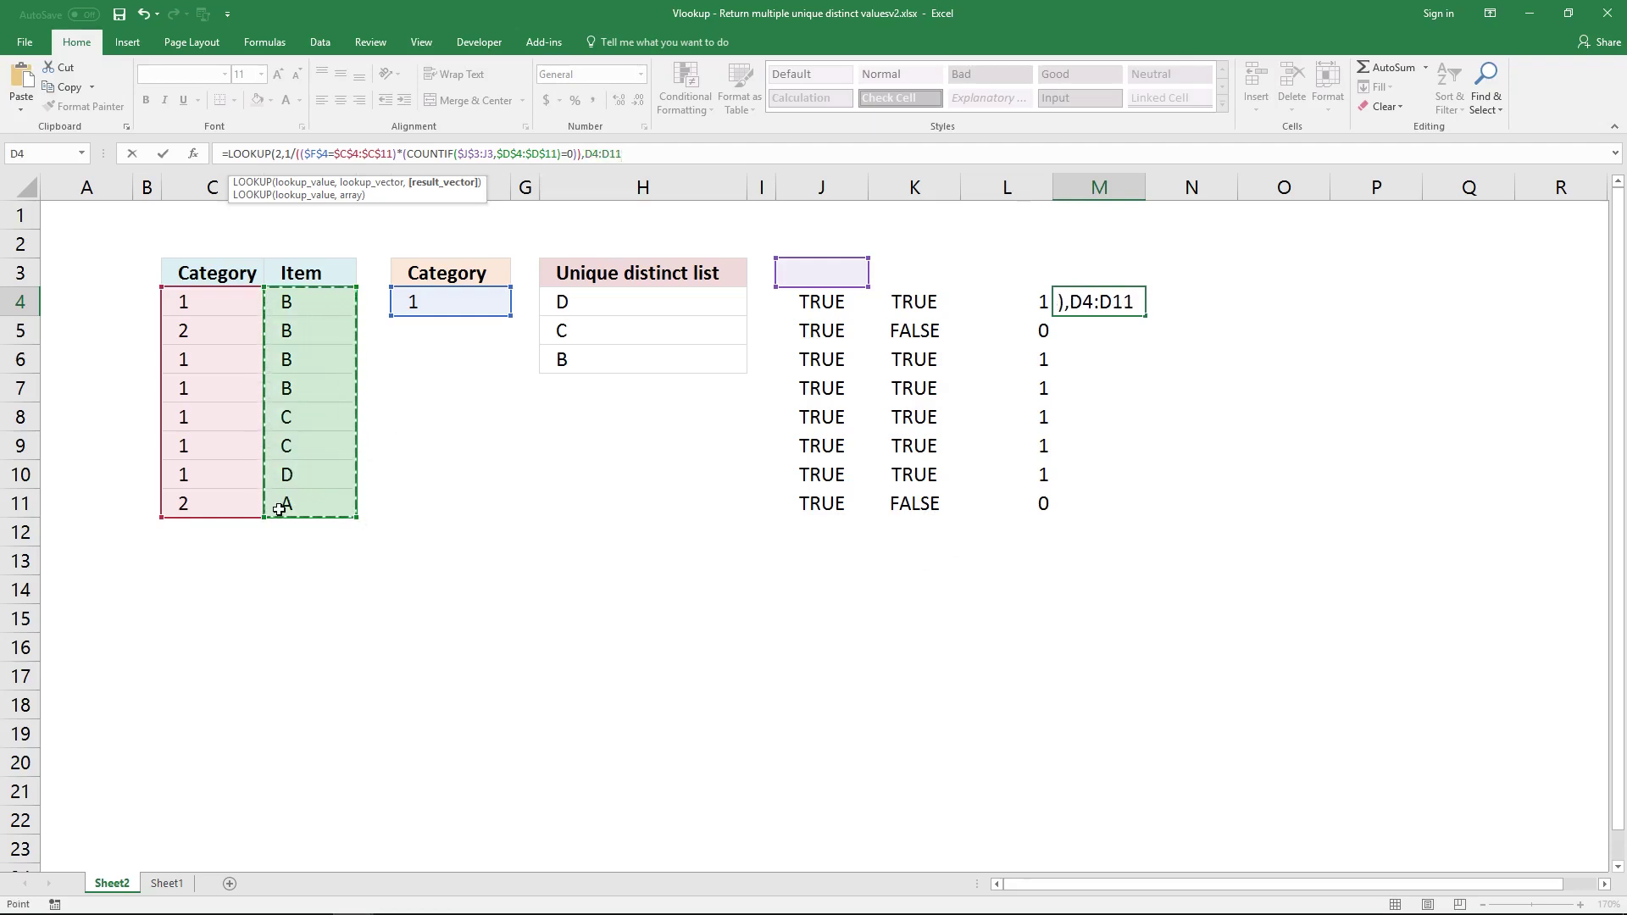
type(")")
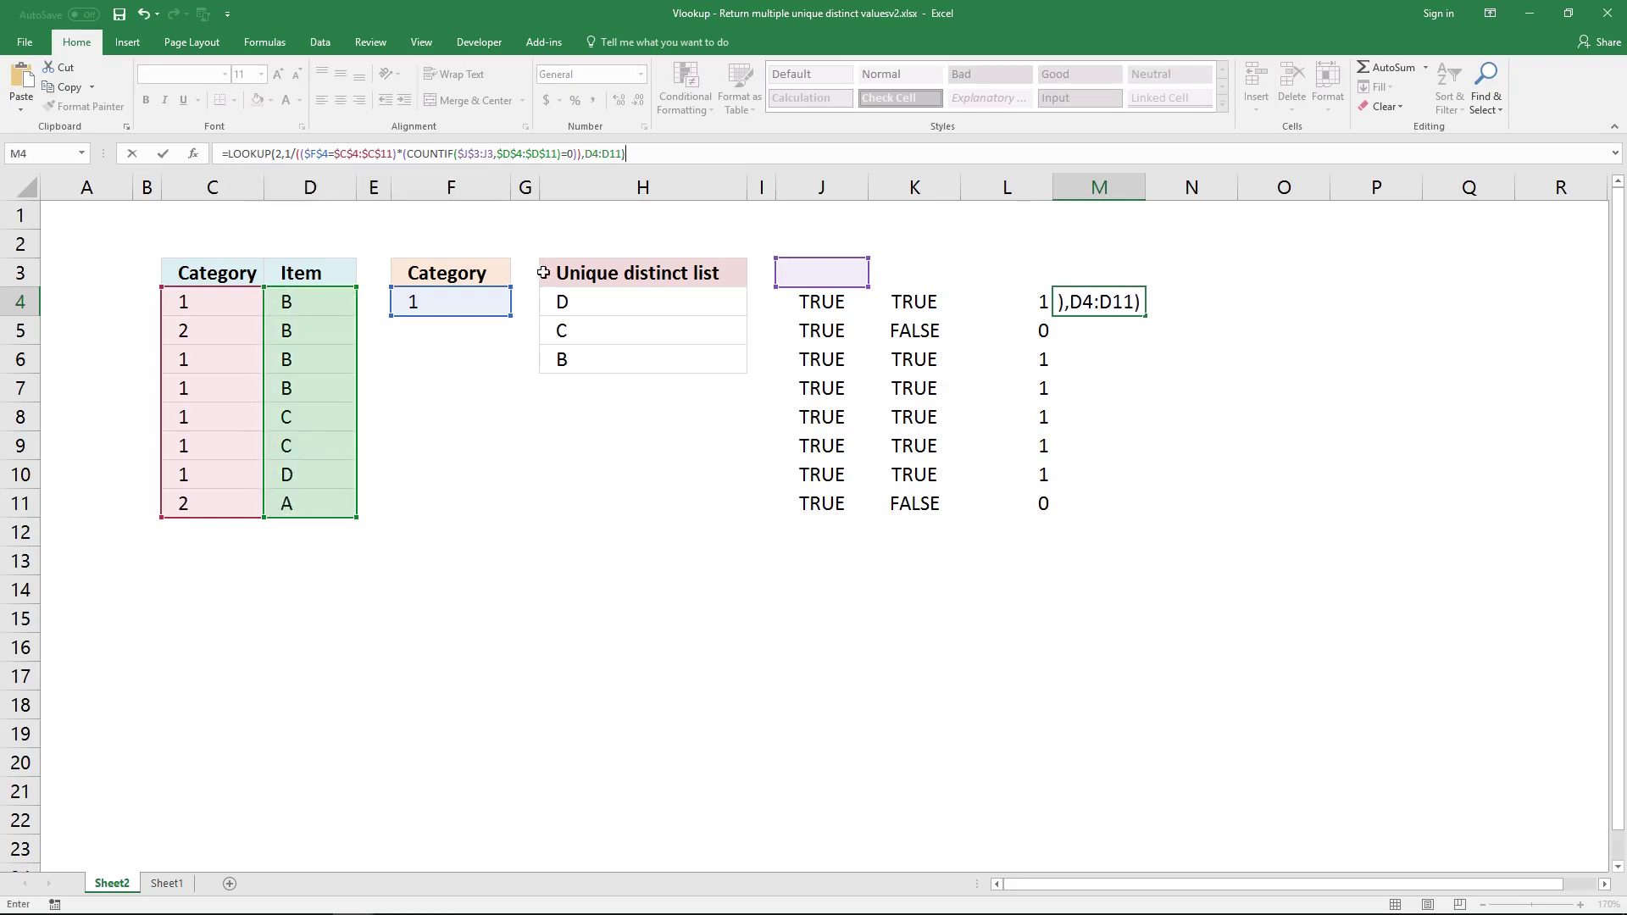
Make the result vector in M4's formula absolute as $D$4:$D$11 and enter the formula.
left_click(597, 156)
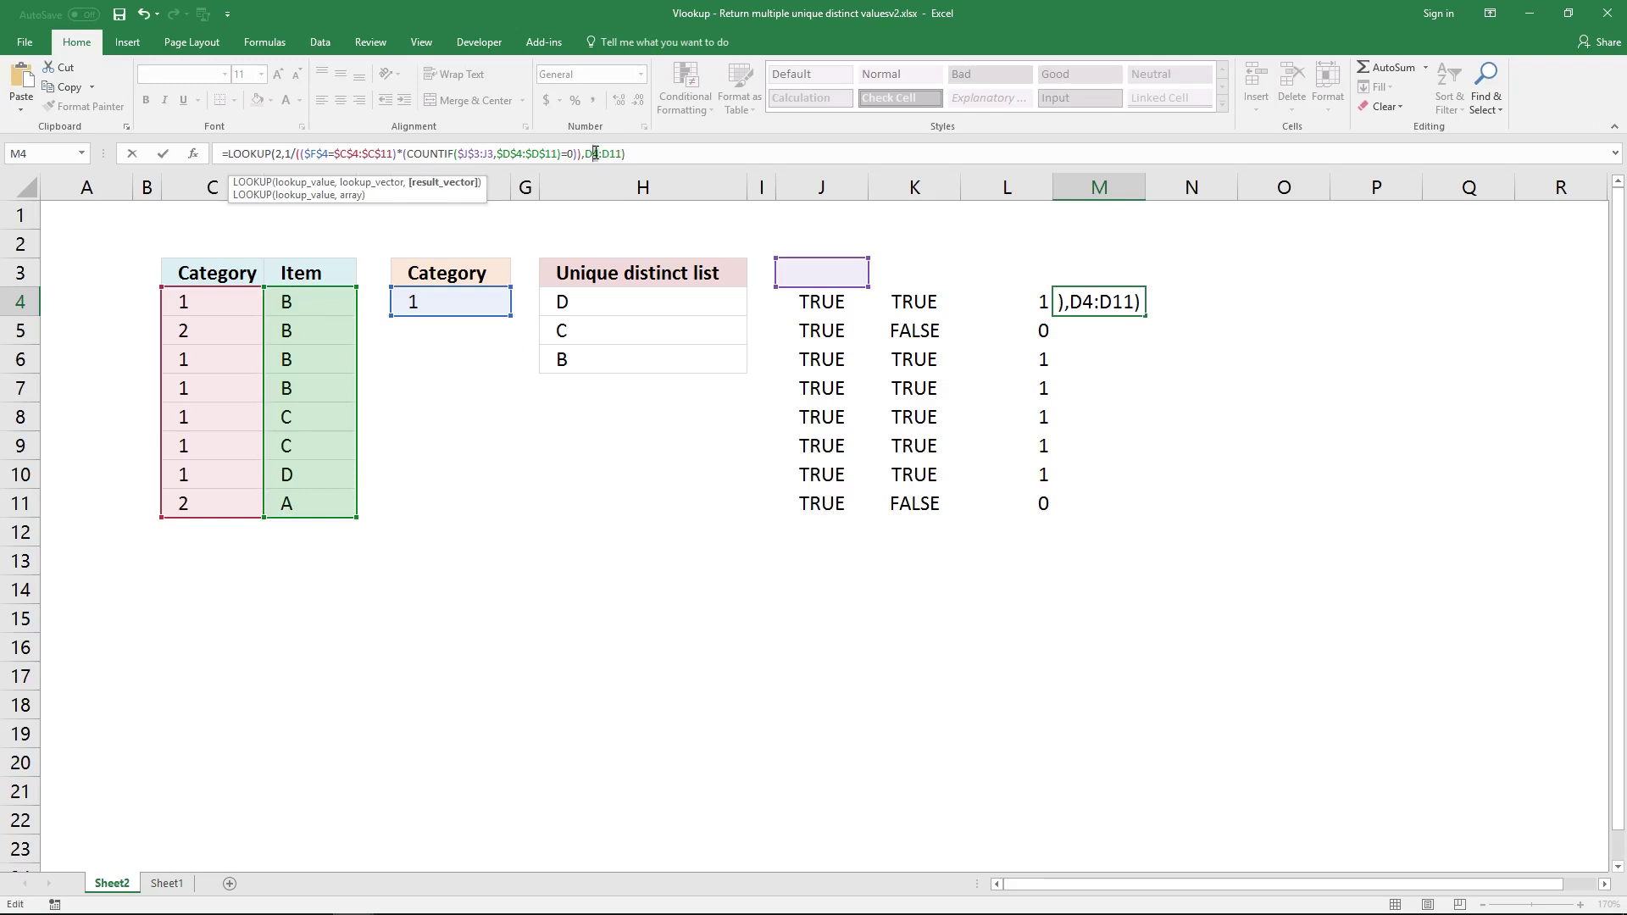
double_click(593, 159)
key("F4")
double_click(626, 158)
key("F4")
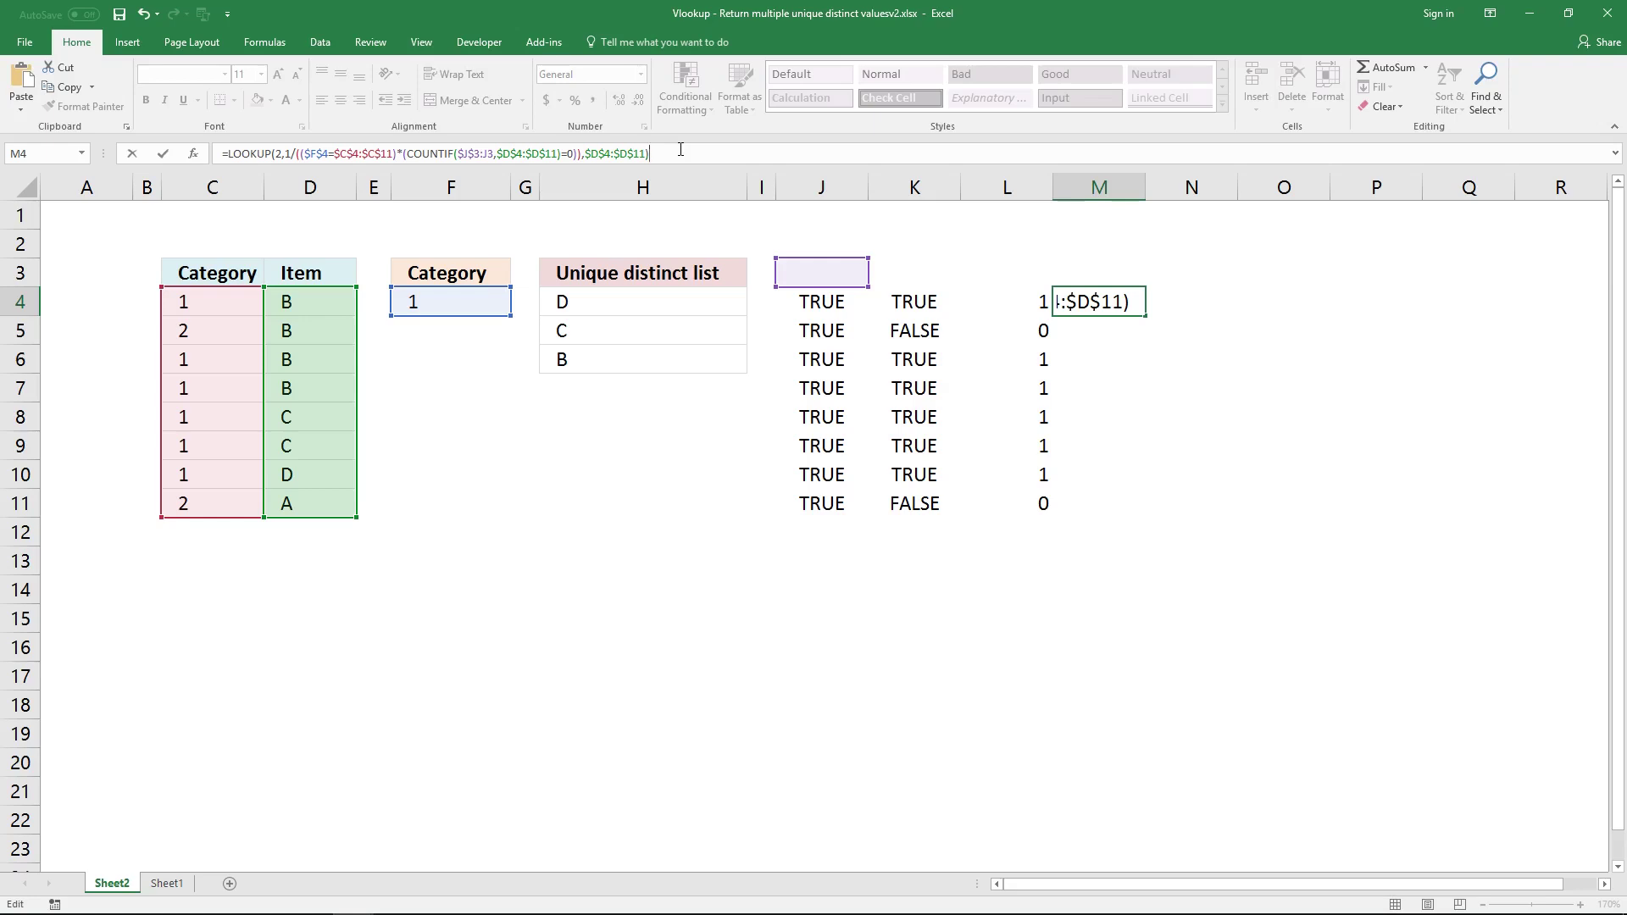
key("Return")
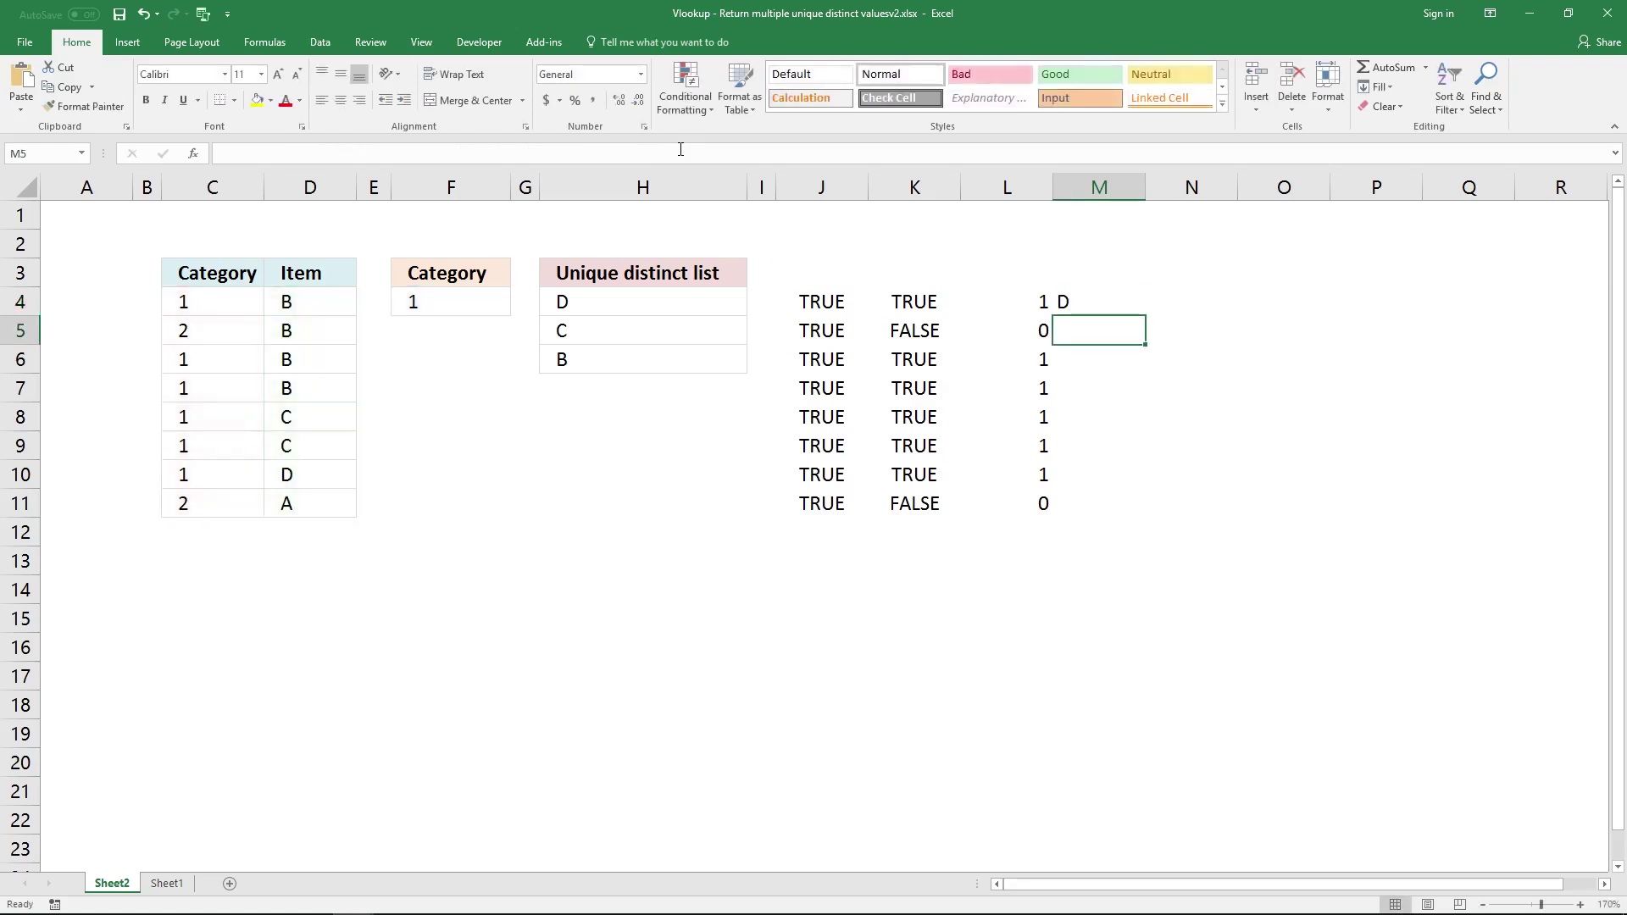
Copy the lookup vector expression from M4 and enter it in N4 as the array formula =1/(($F$4=$C$4:$C$11)*(COUNTIF($J$3:J3,$D$4:$D$11)=0)).
left_click(1098, 297)
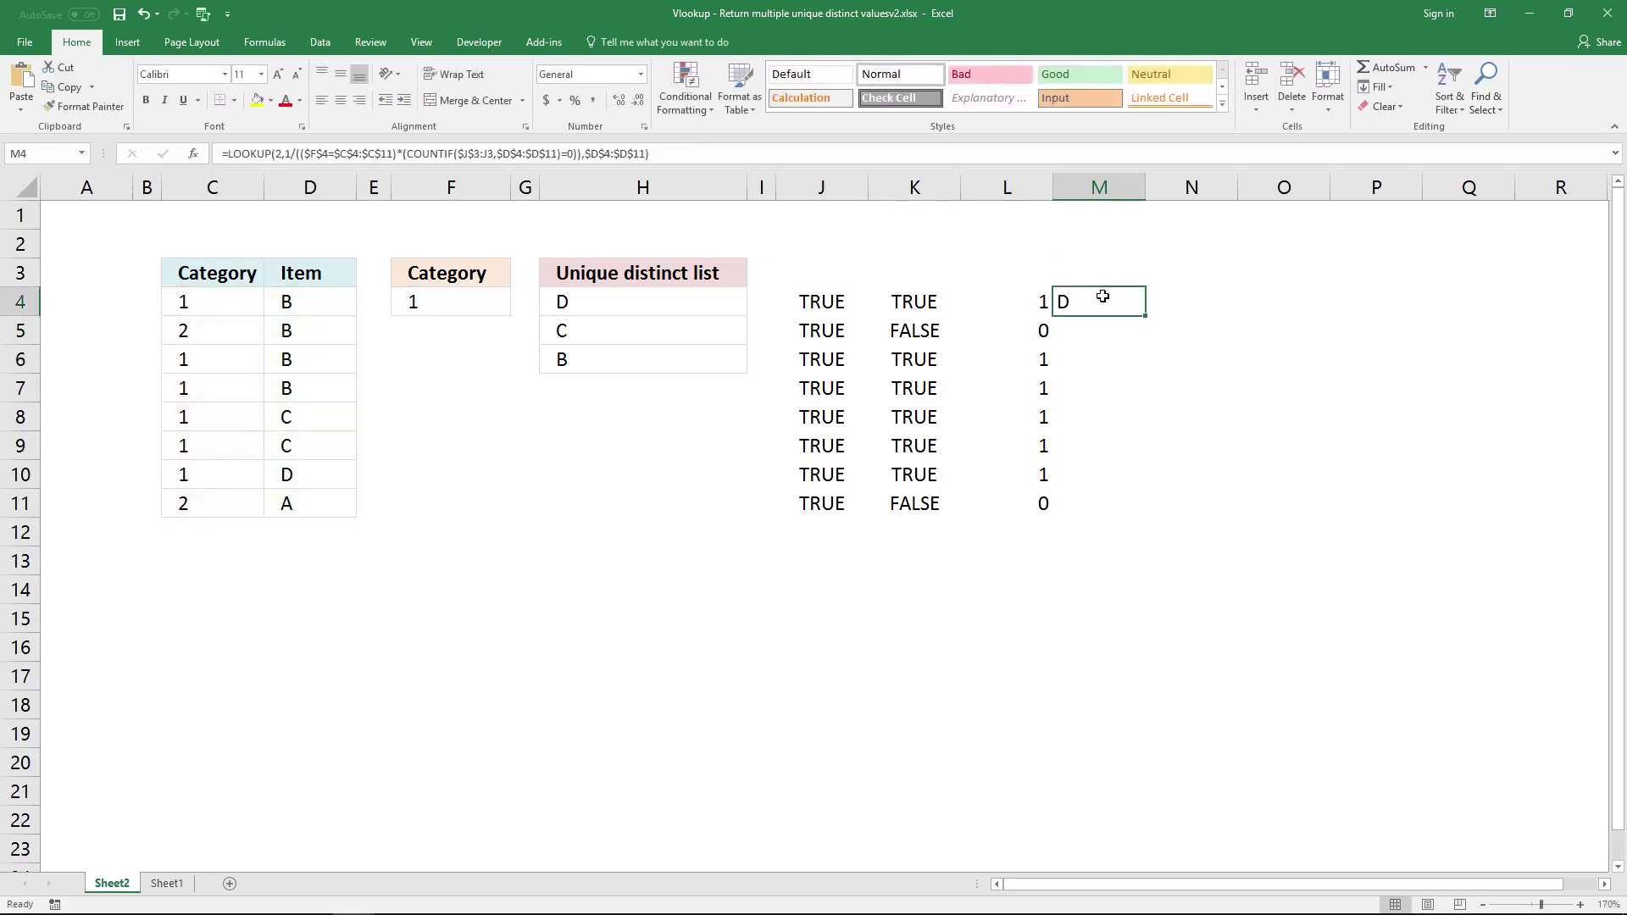
left_click(580, 152)
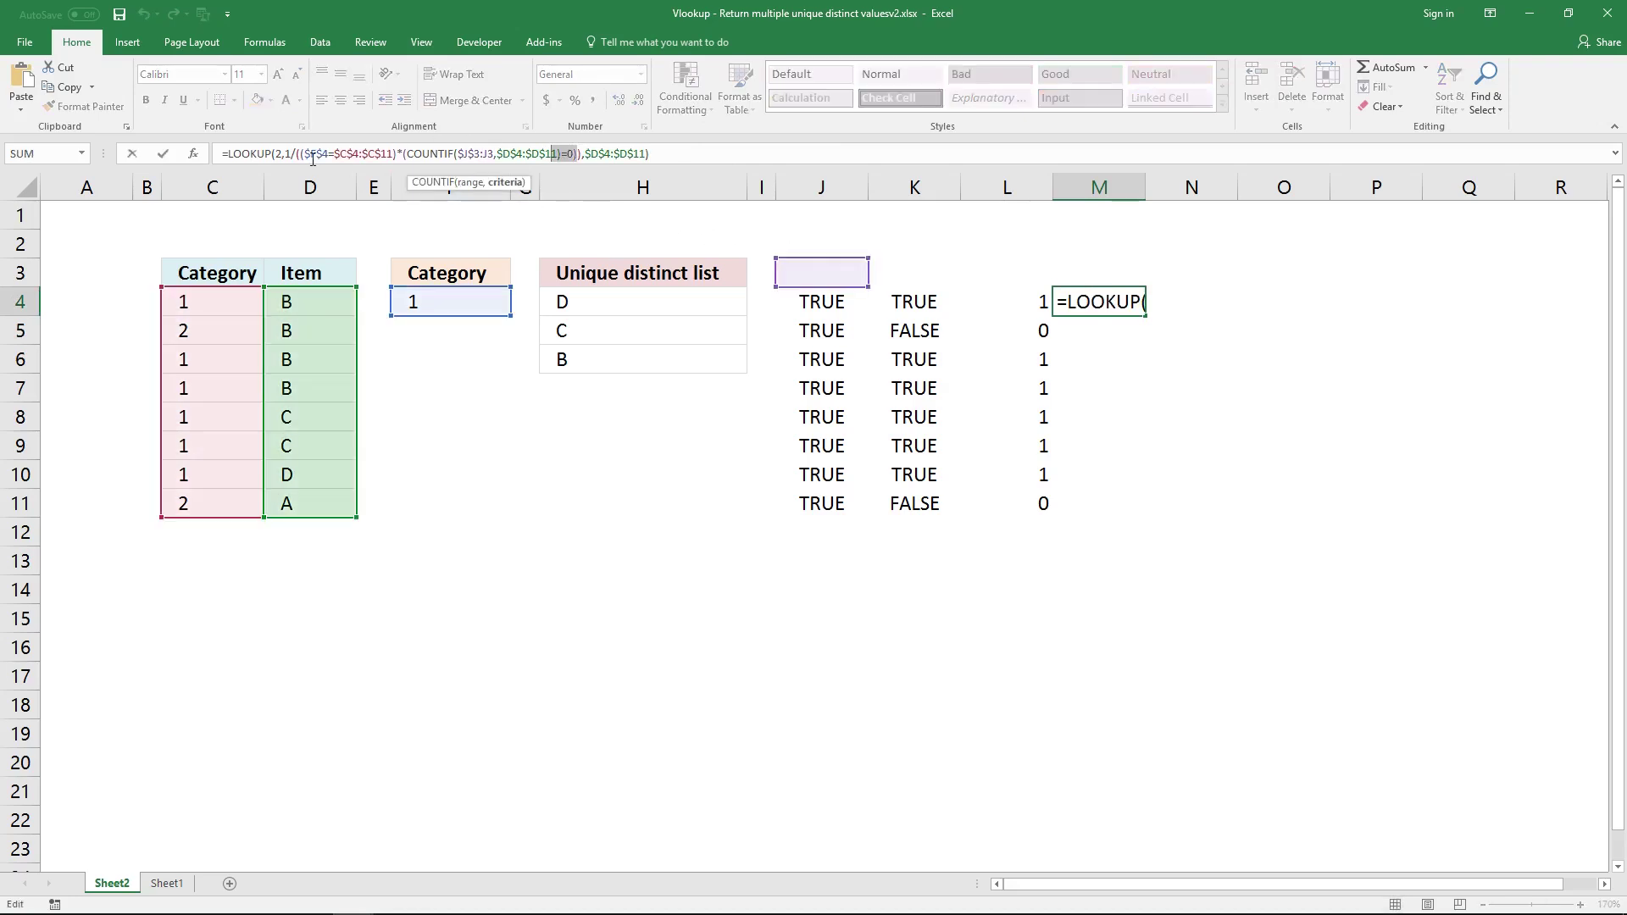
left_click_drag(287, 154, 581, 154)
key("ctrl+c")
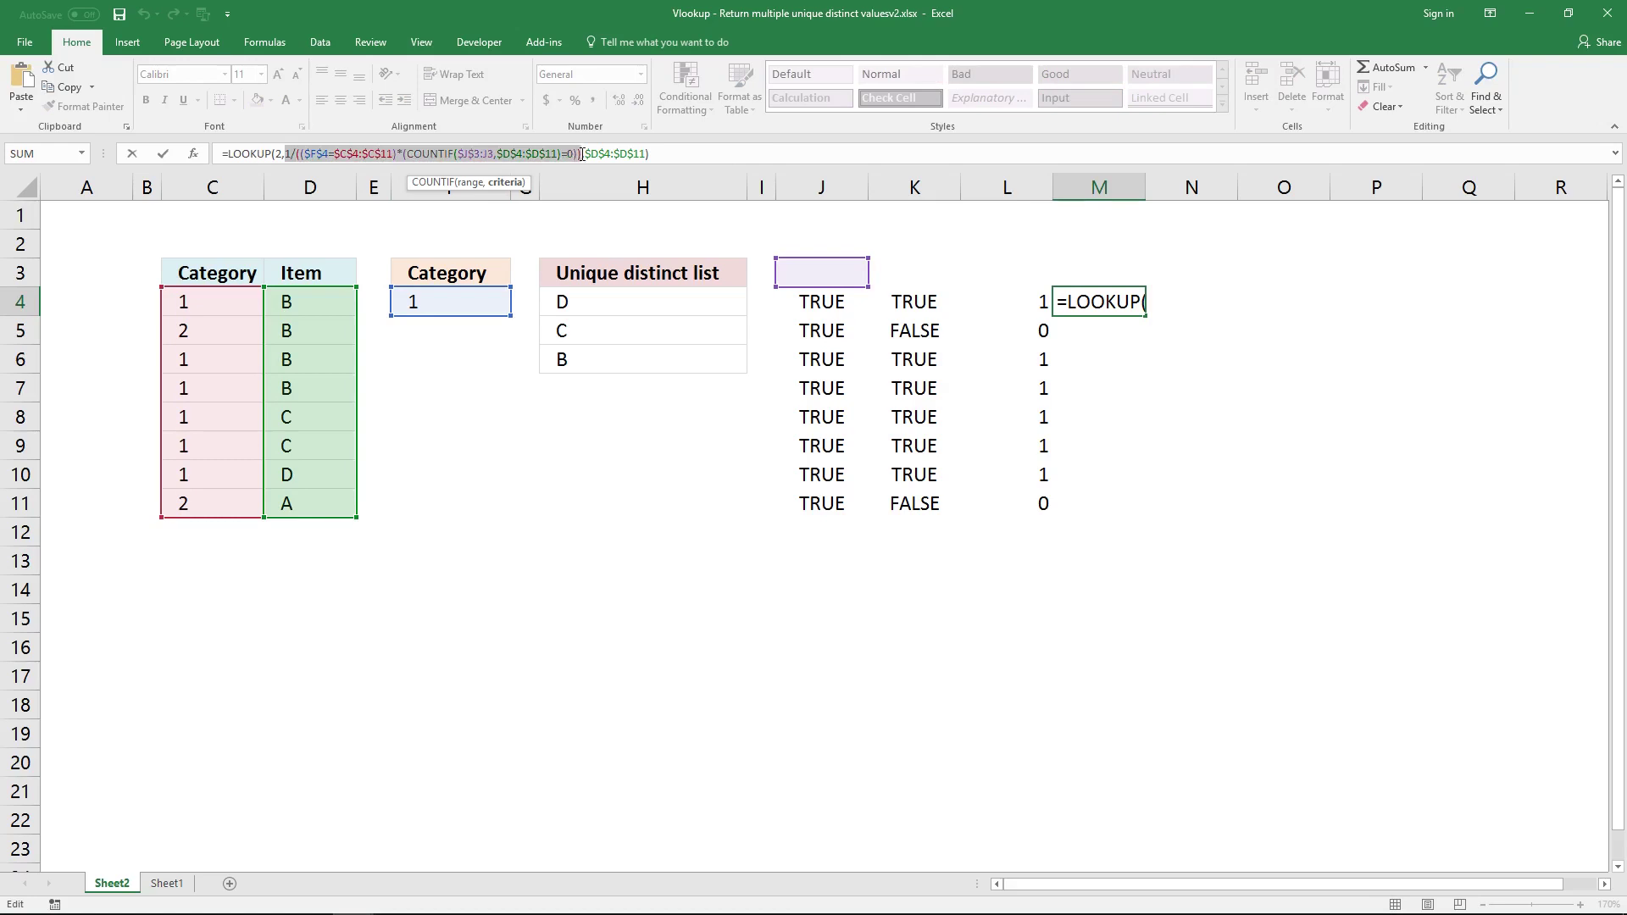
key("Escape")
left_click(1195, 302)
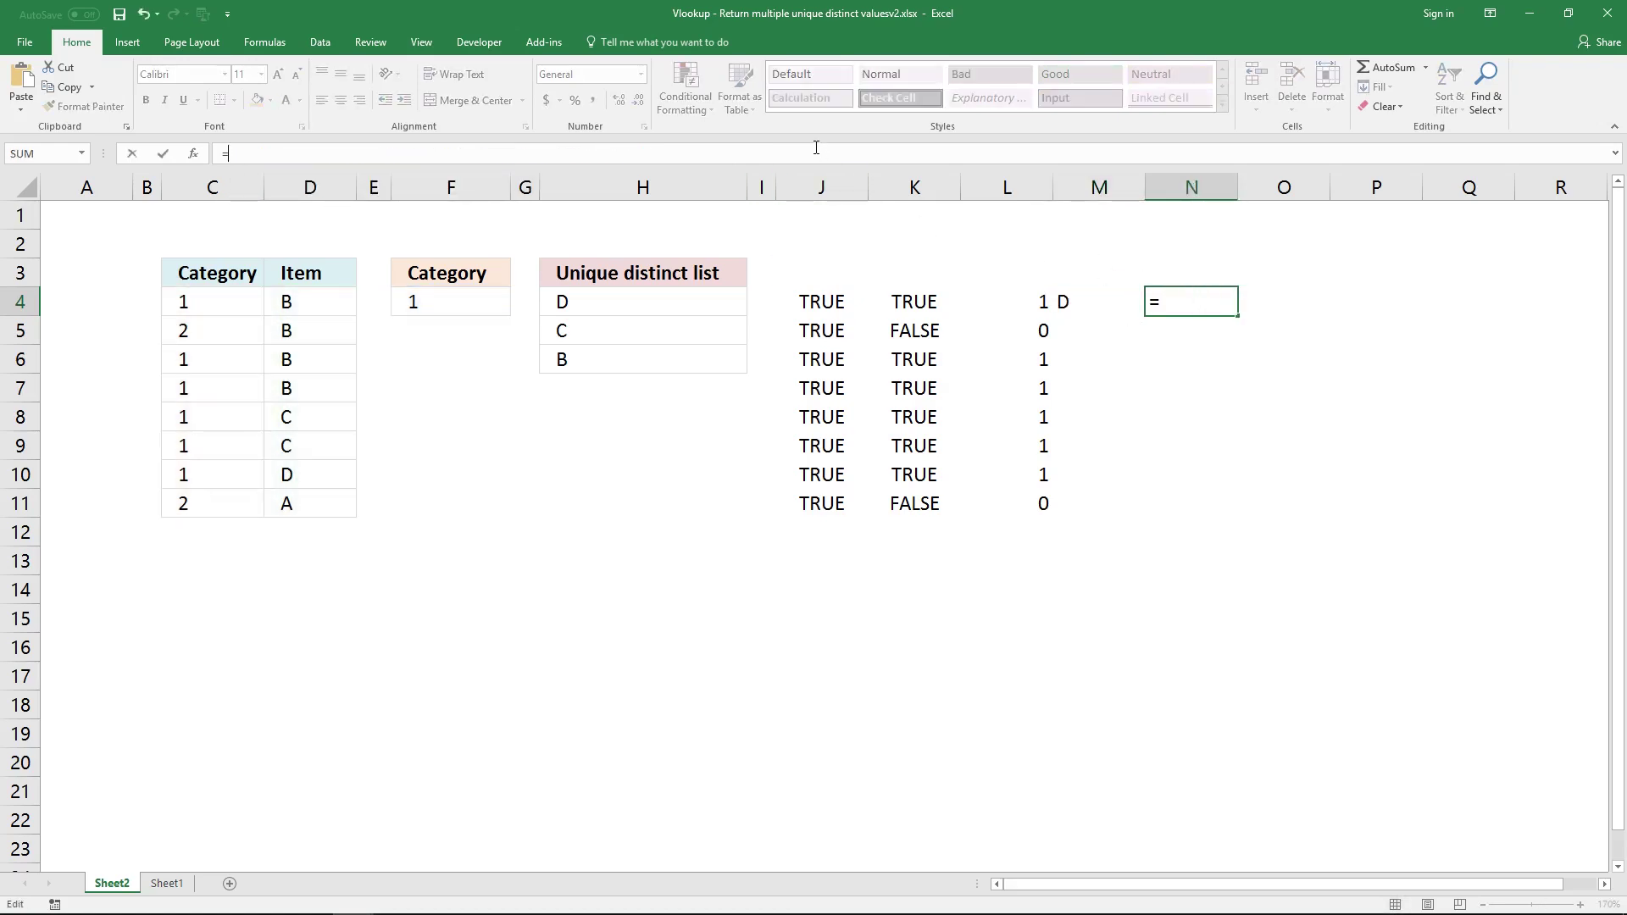
type("=")
key("ctrl+v")
key("ctrl+shift+Return")
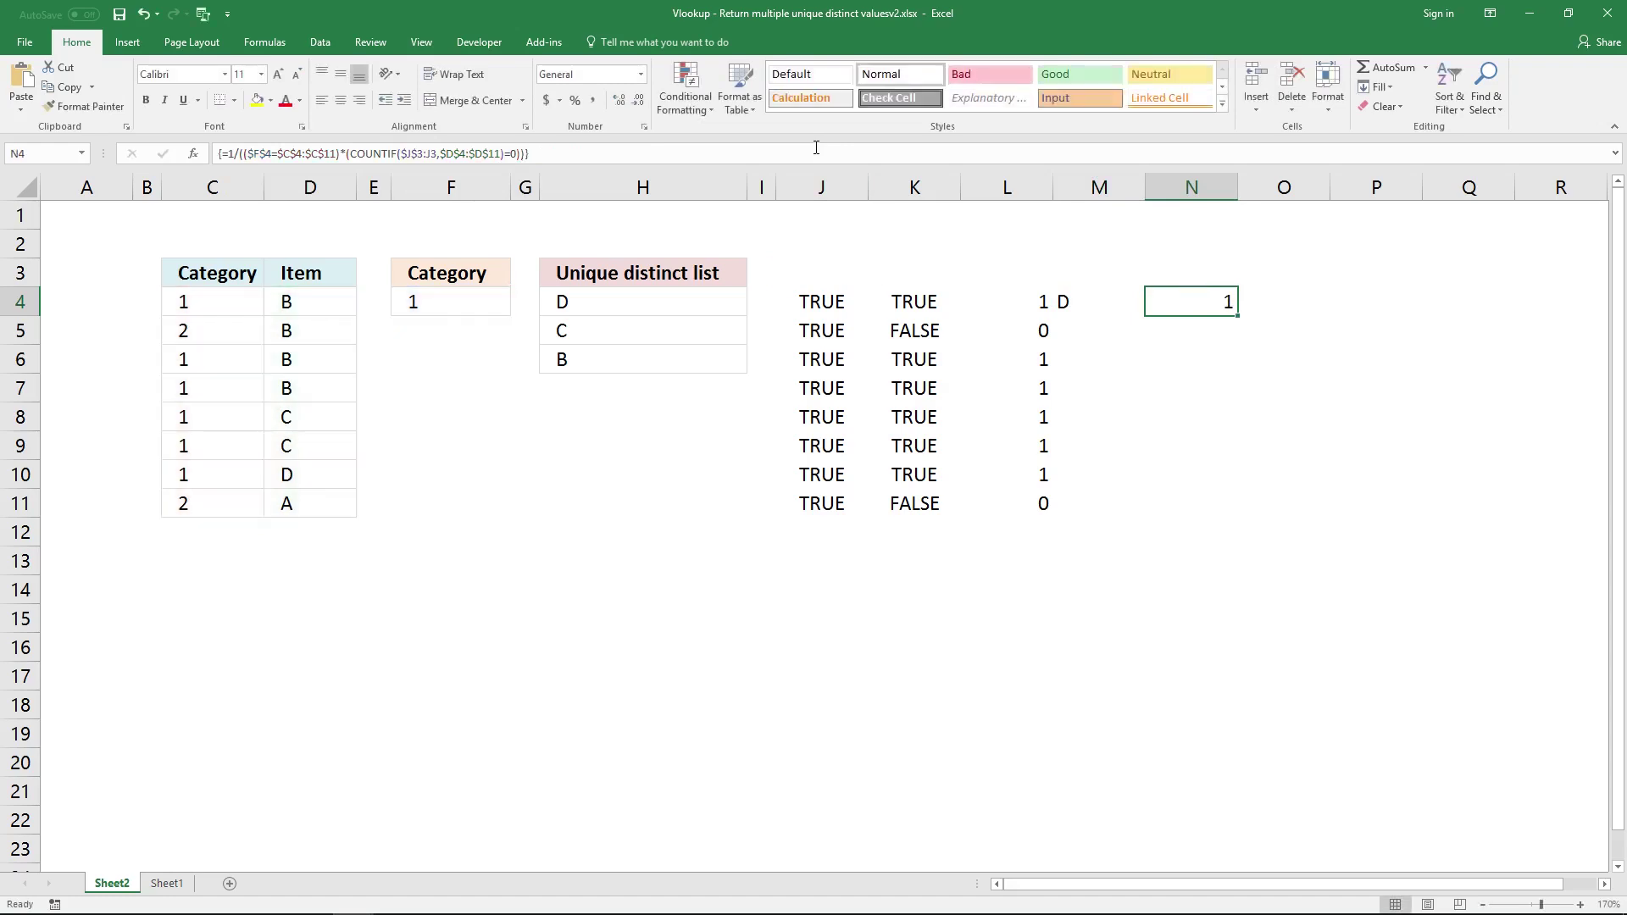
Extend the array formula in N4 across N4:N11 so it returns a lookup vector value for every table row.
left_click_drag(1191, 305, 1150, 501)
left_click(677, 151)
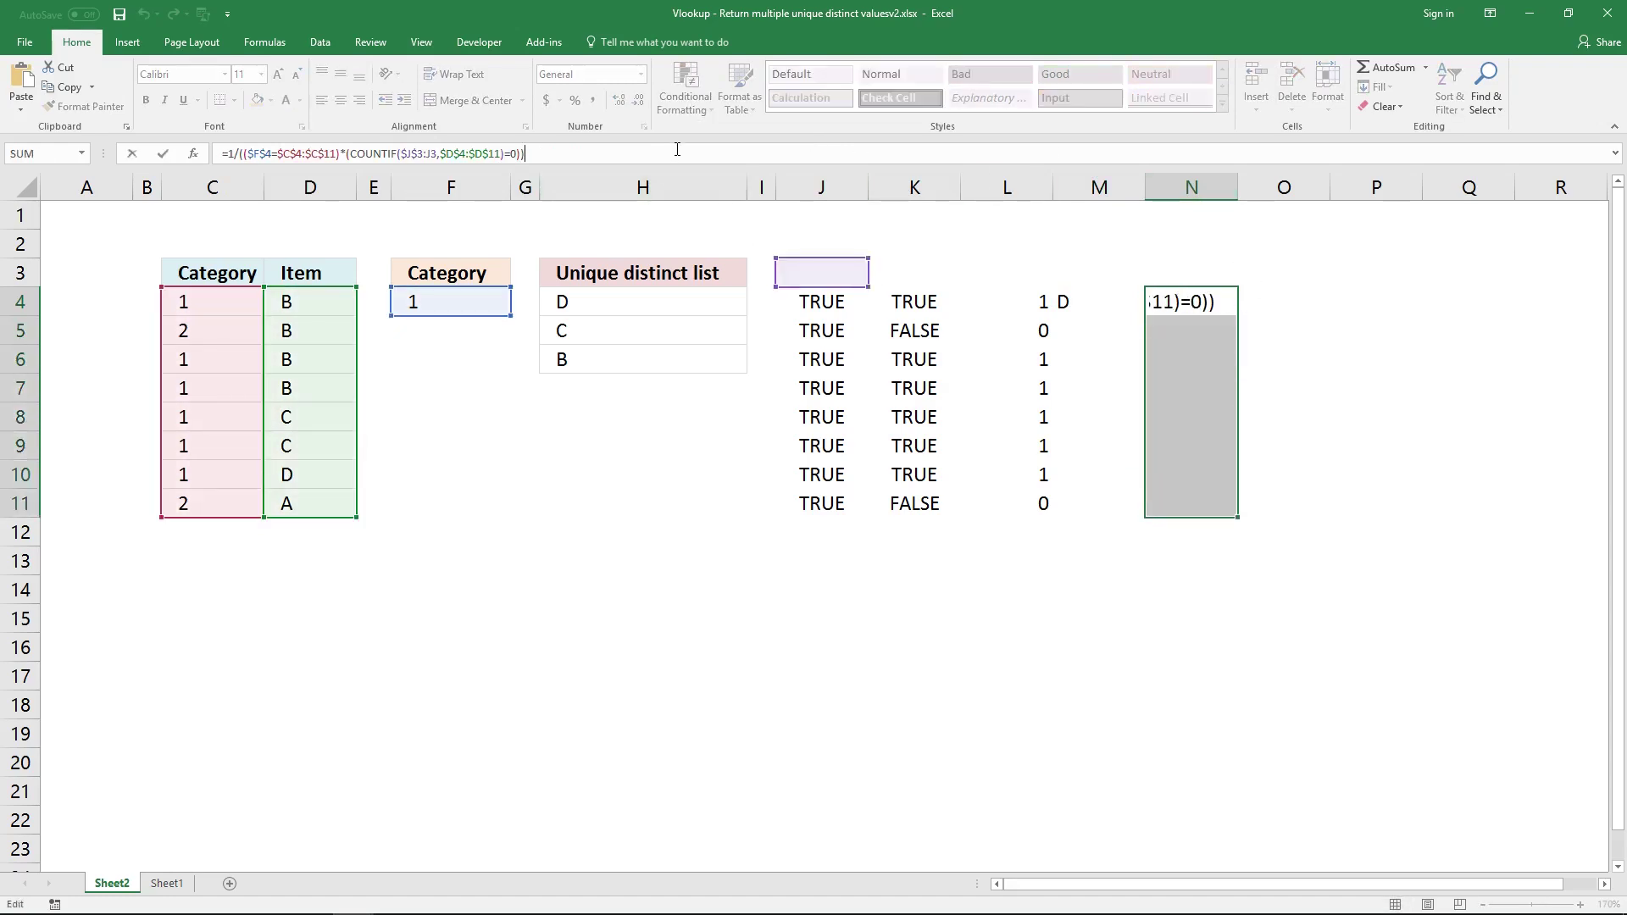
key("ctrl+shift+Return")
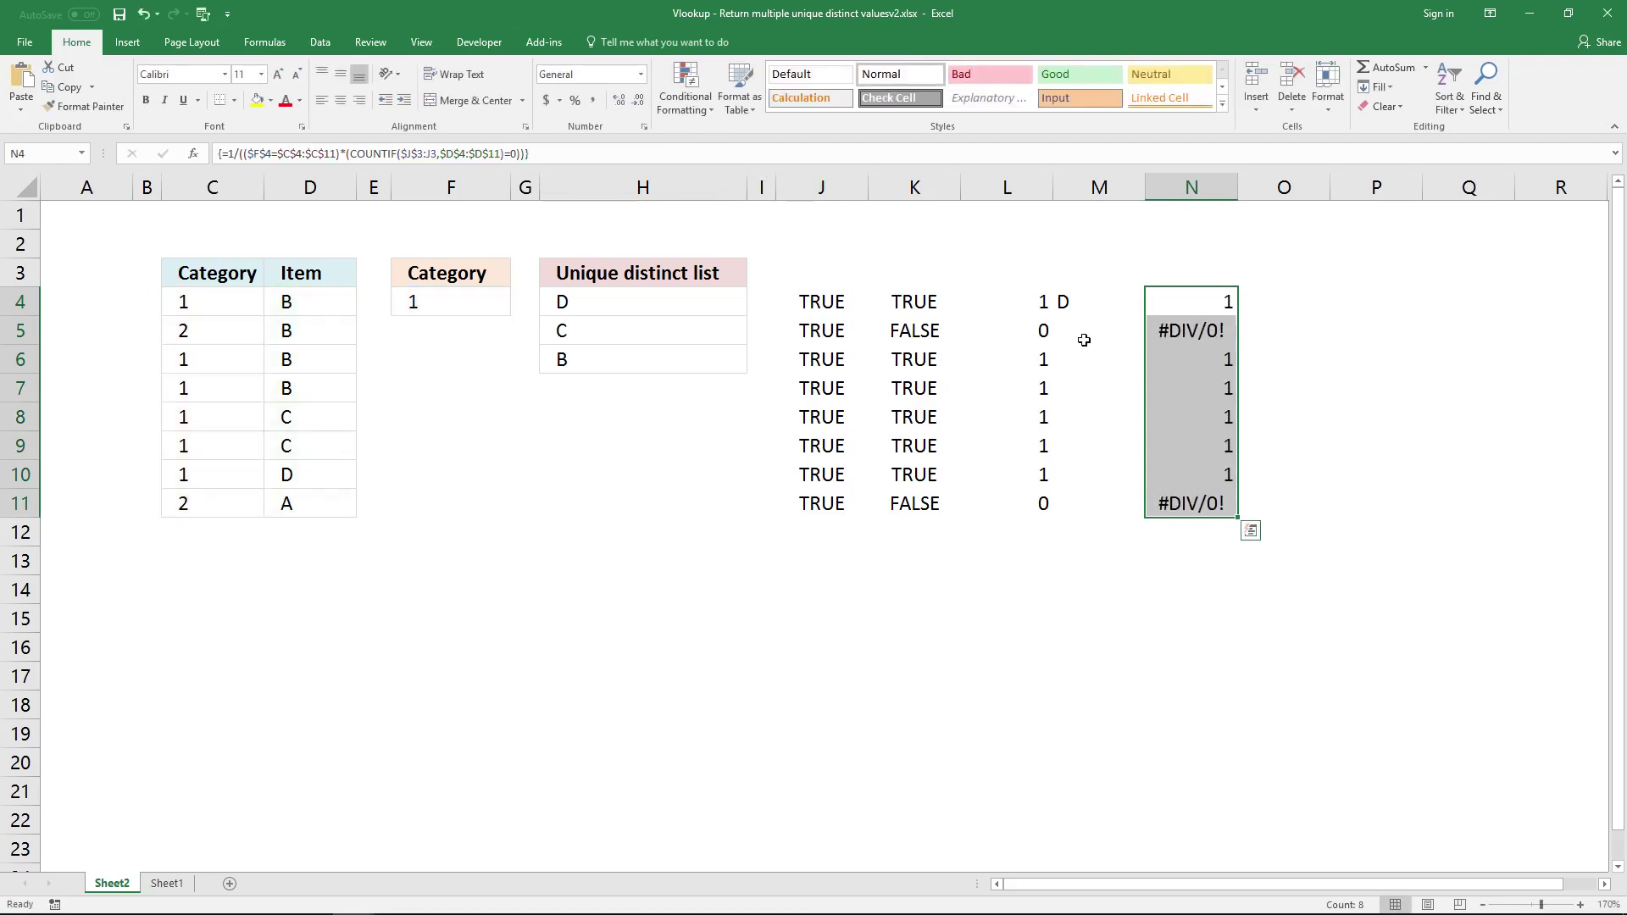
Compare the products in column L with the divided values in column N, and relate M4's LOOKUP result to N10 and D10.
left_click(1009, 294)
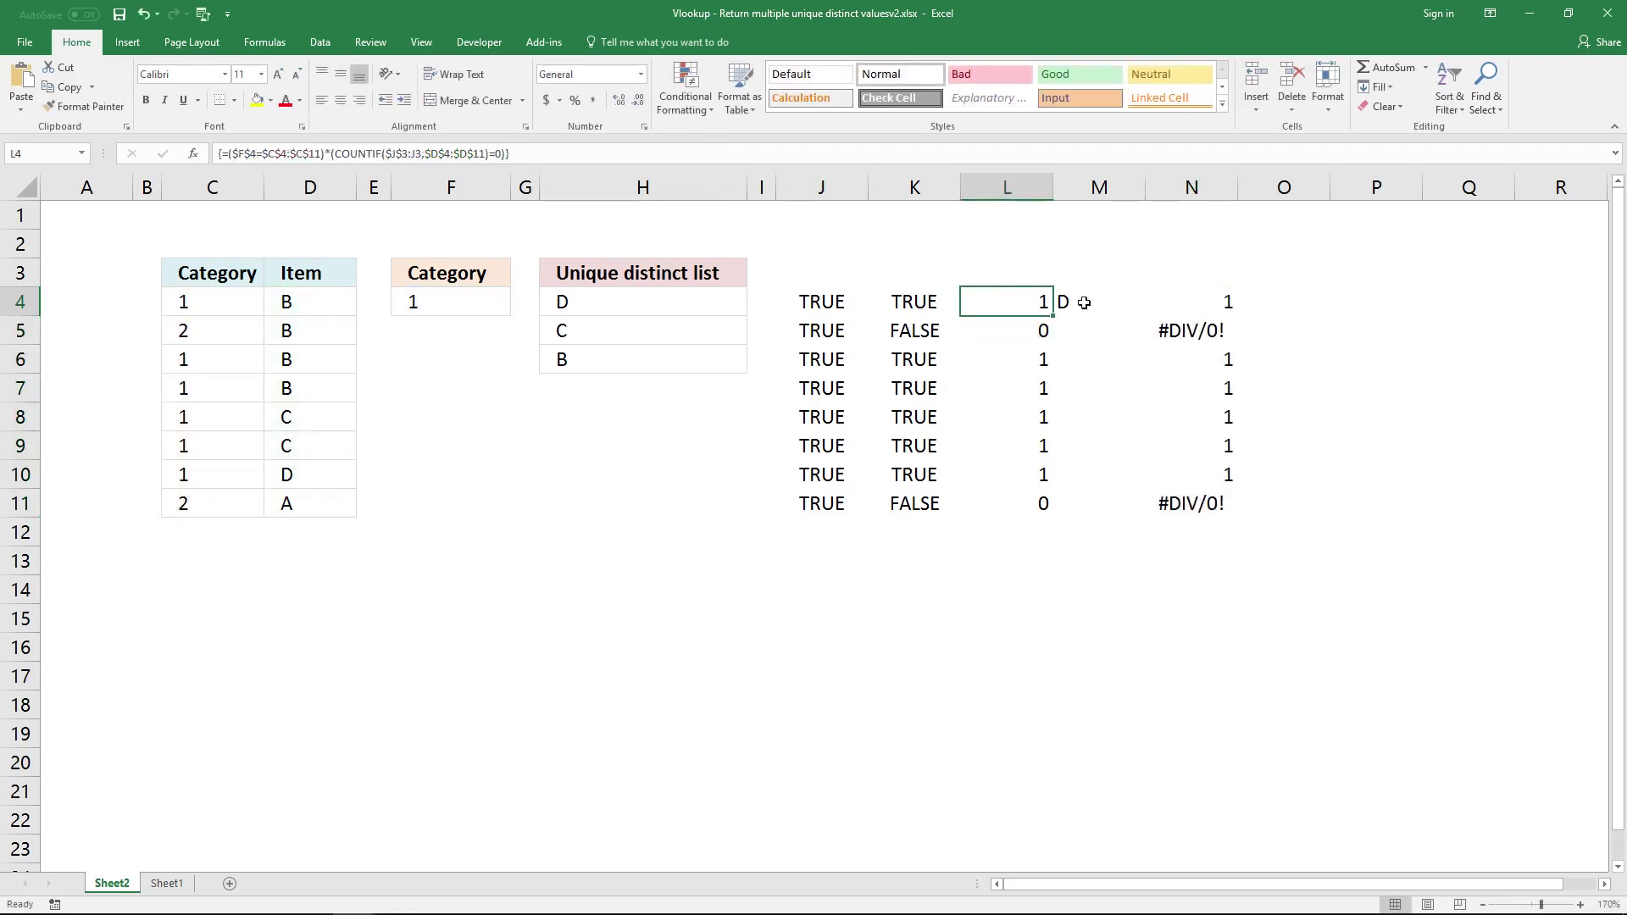
left_click(1223, 299)
left_click(1033, 329)
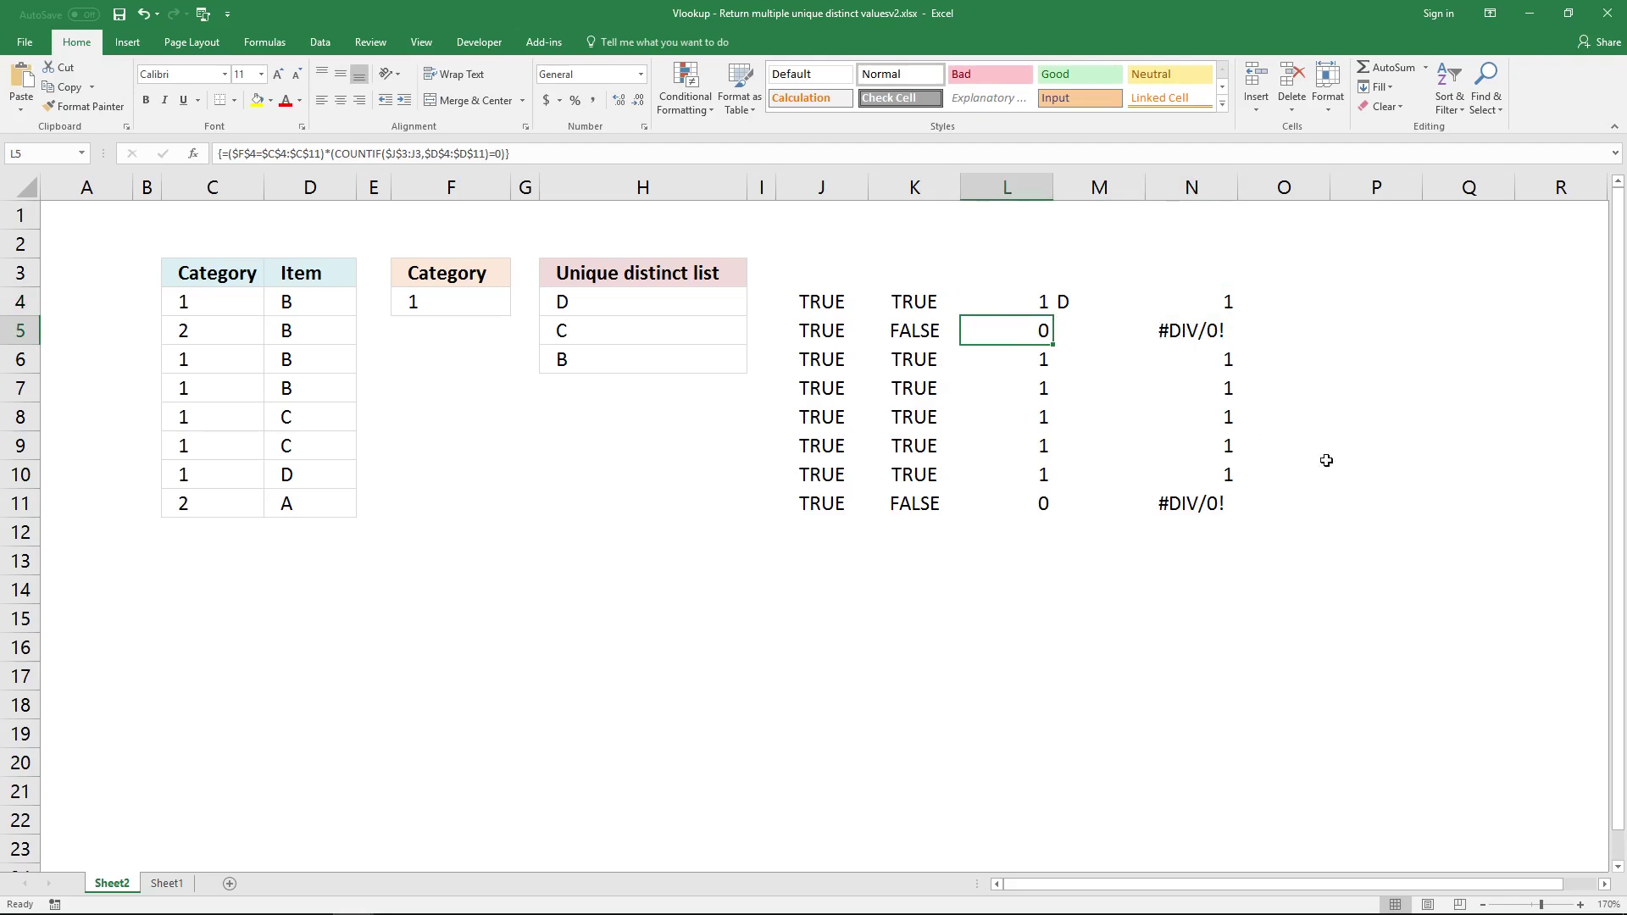
left_click(1204, 296)
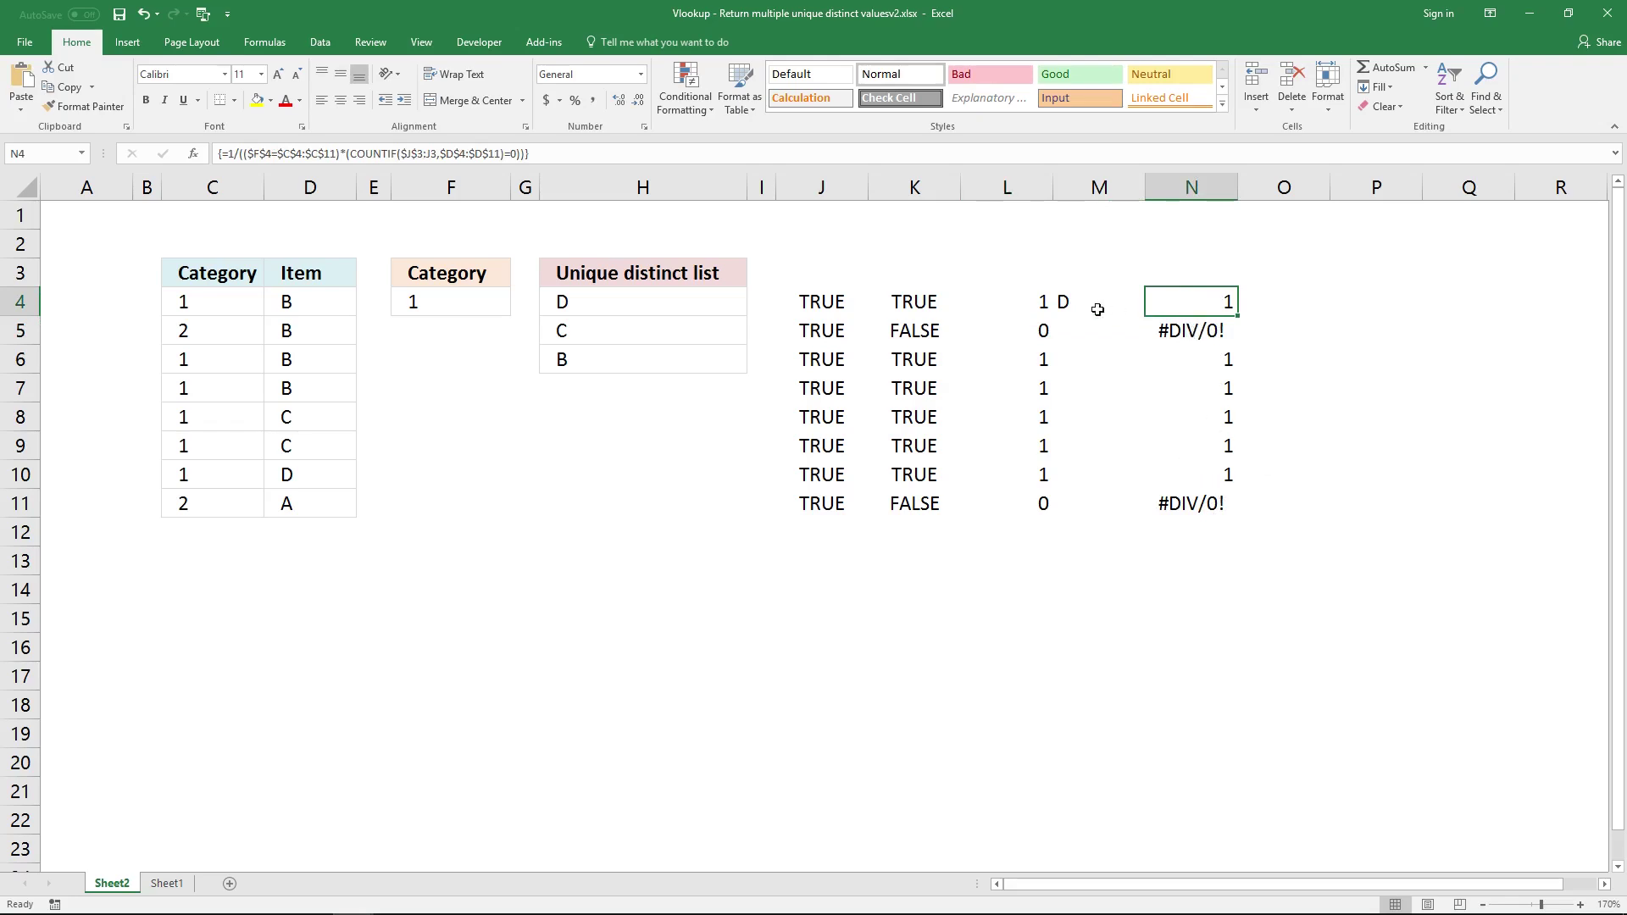
left_click(1102, 307)
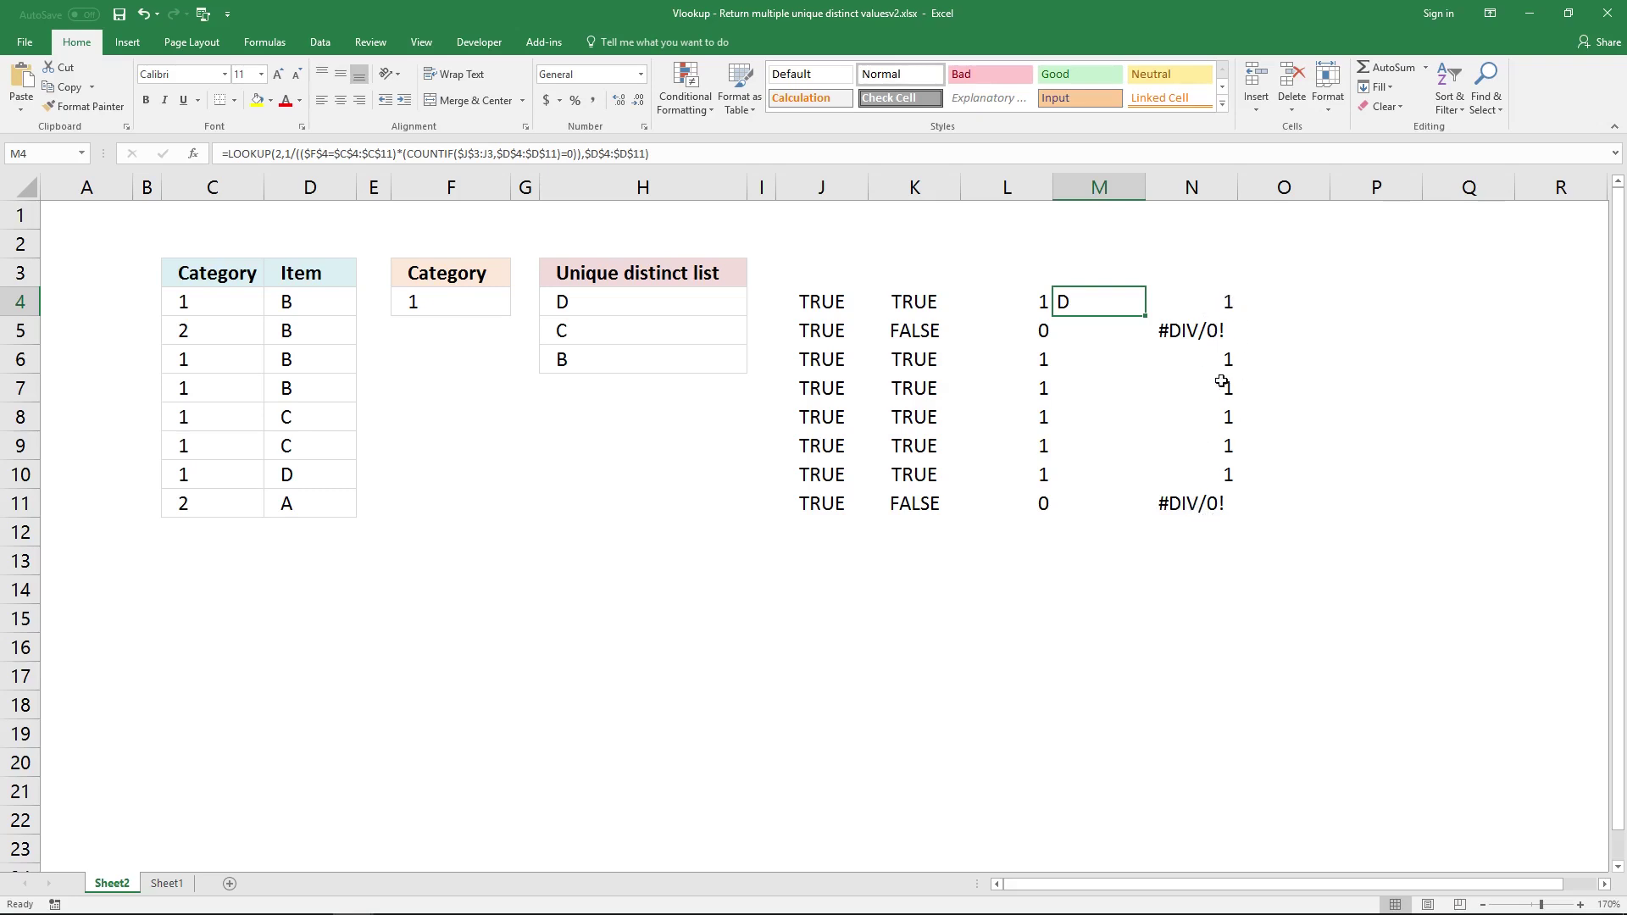
left_click(1210, 479)
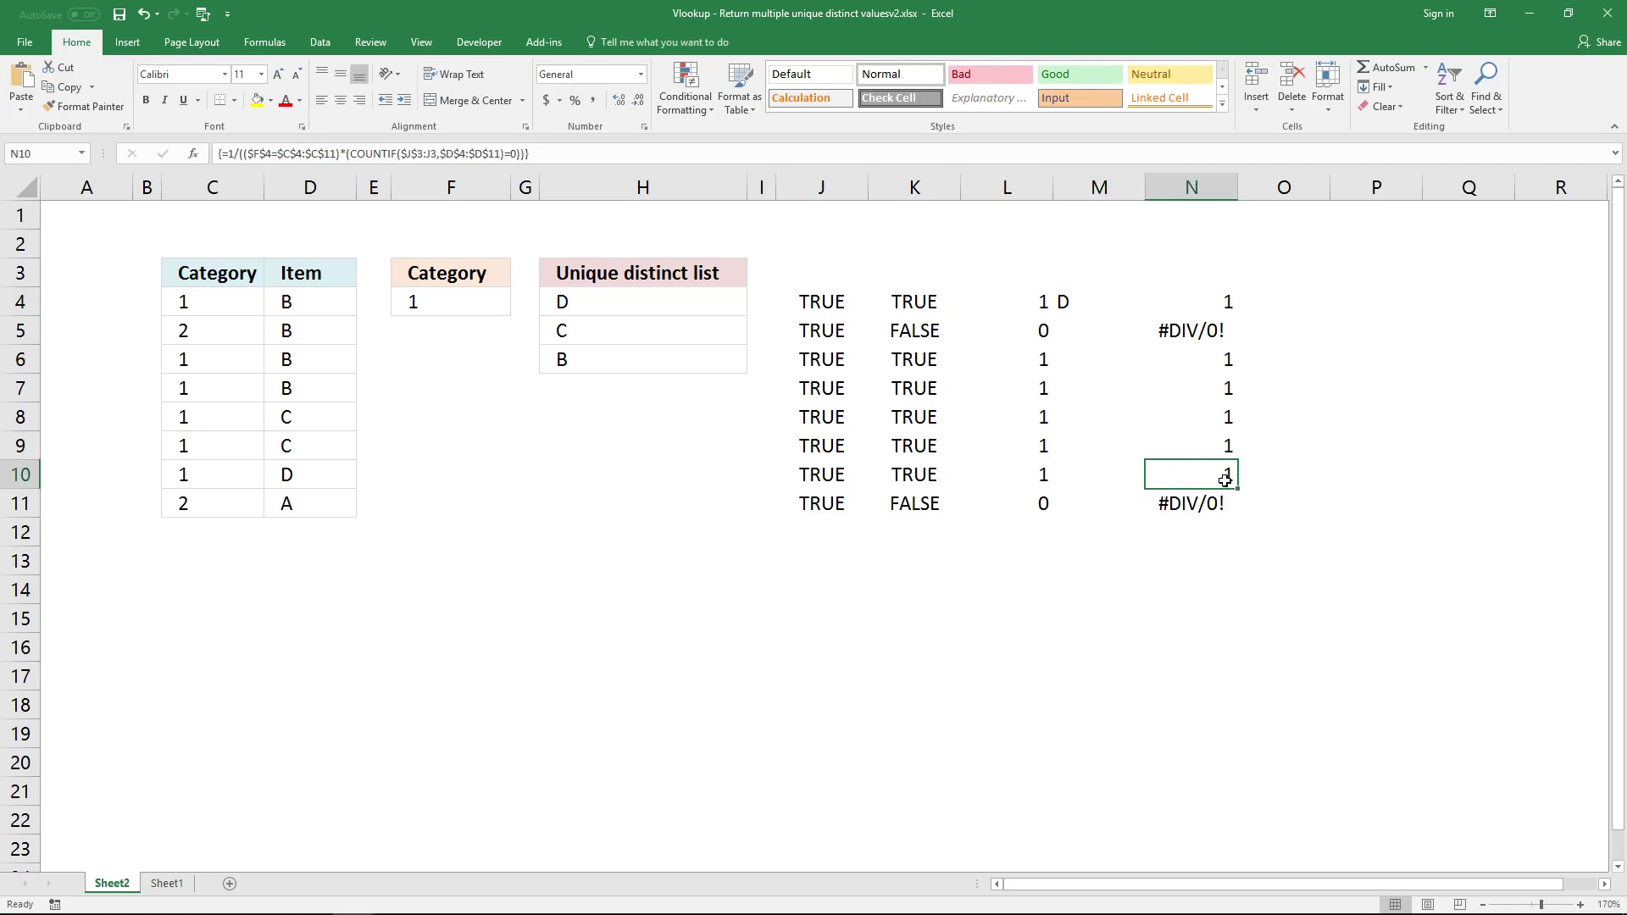
left_click(313, 472)
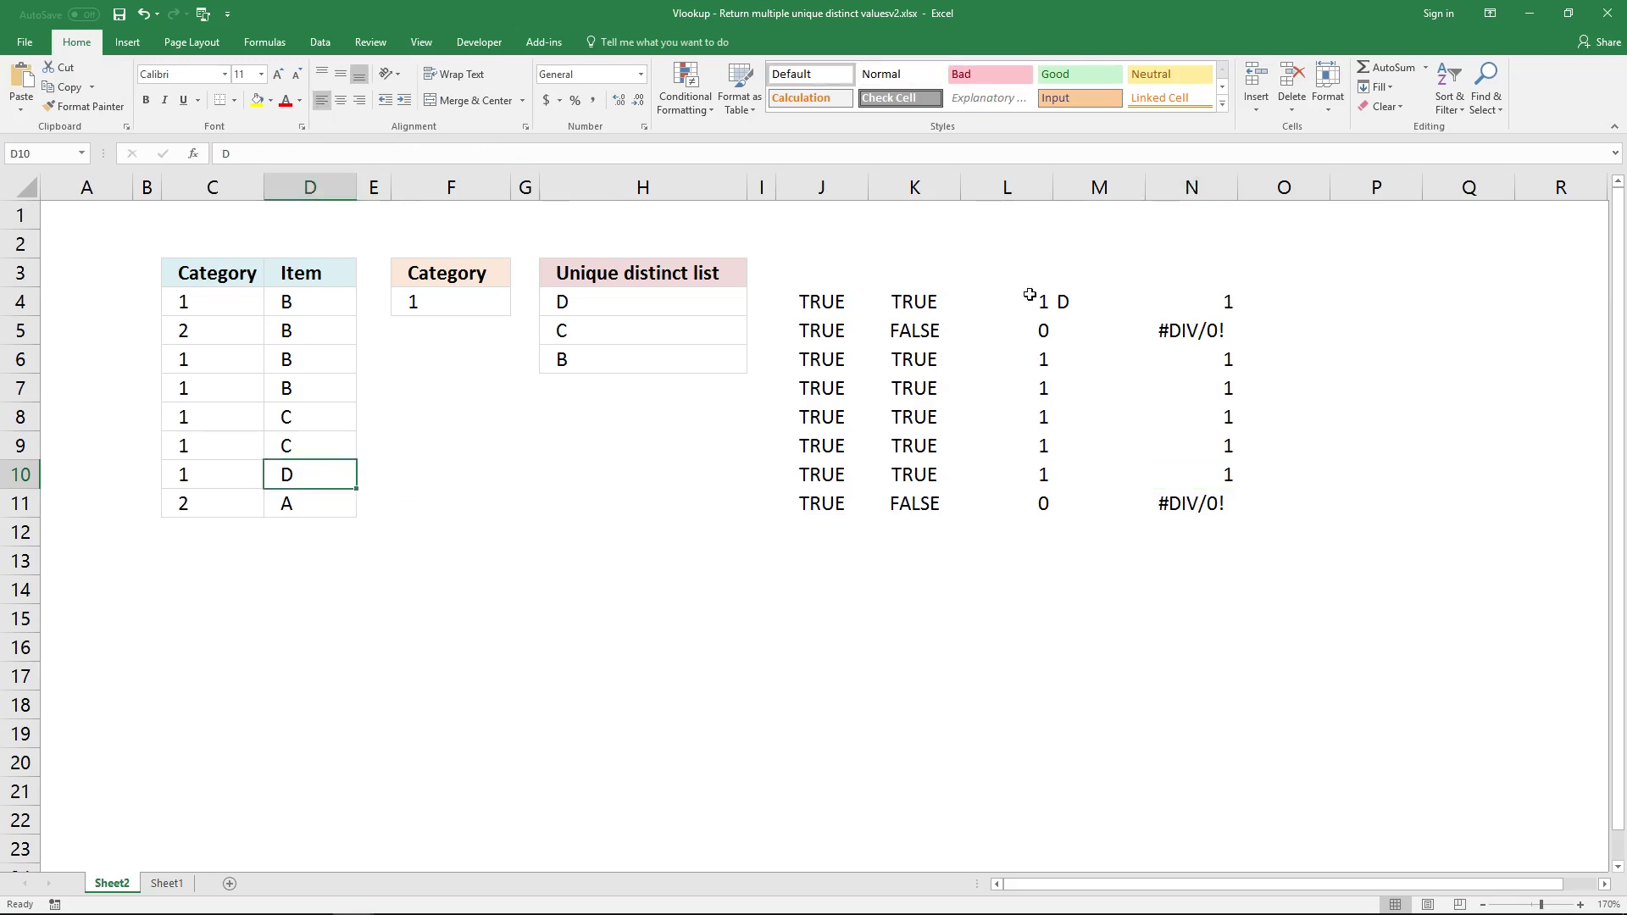
Move the COUNTIF range in M4's LOOKUP formula to $M$3:M3 and enter it as an array formula.
left_click(1081, 306)
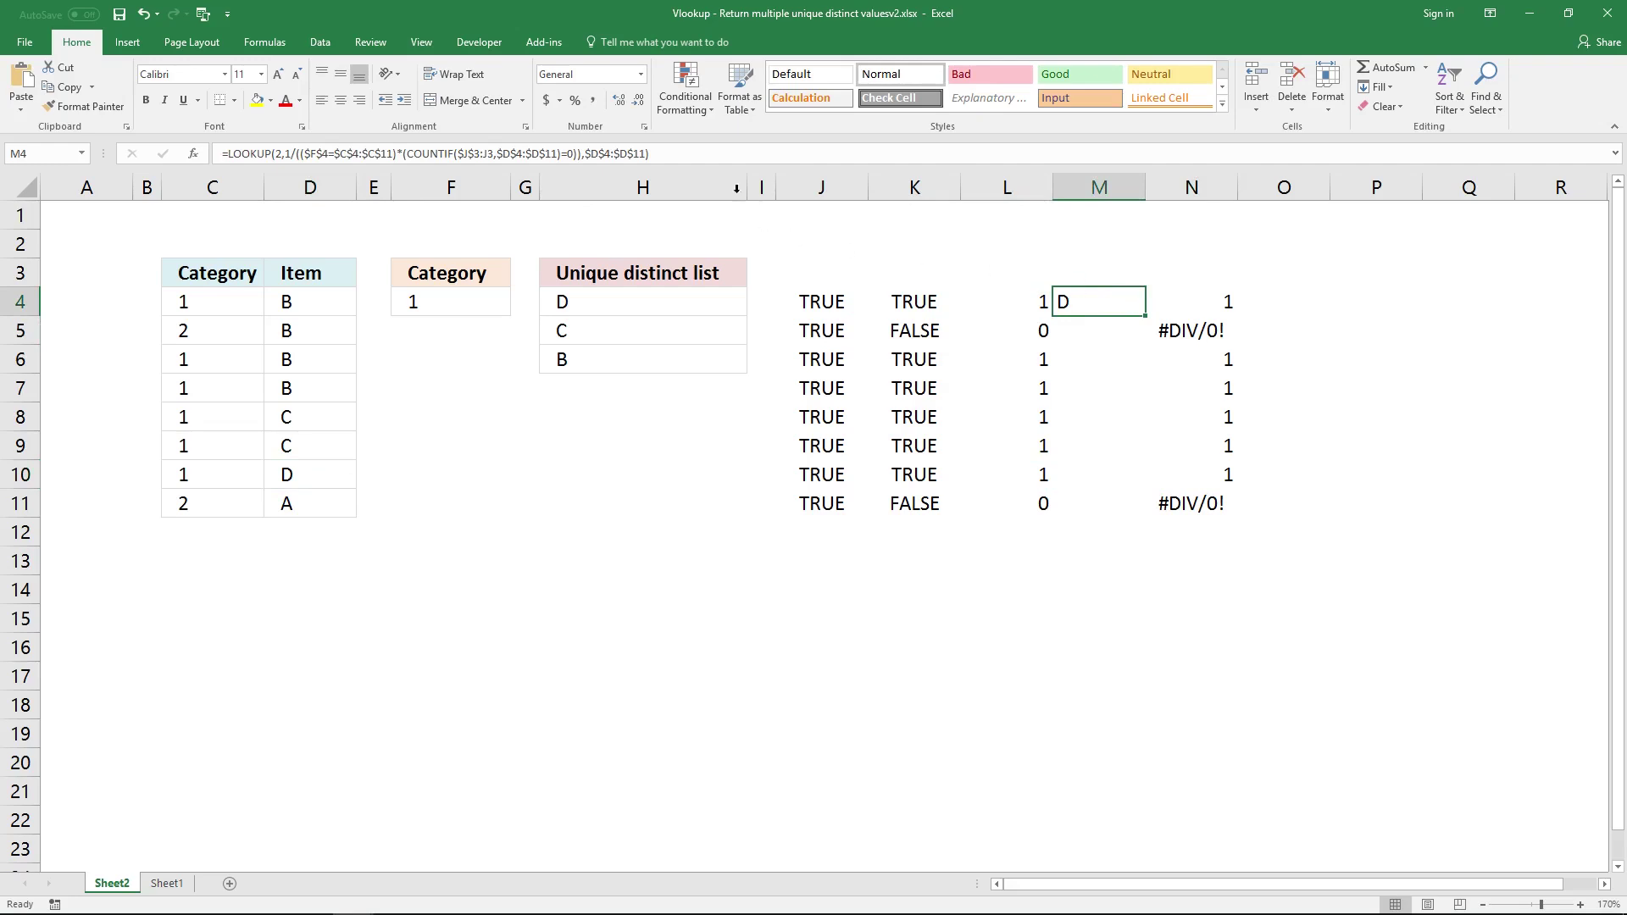
left_click(726, 156)
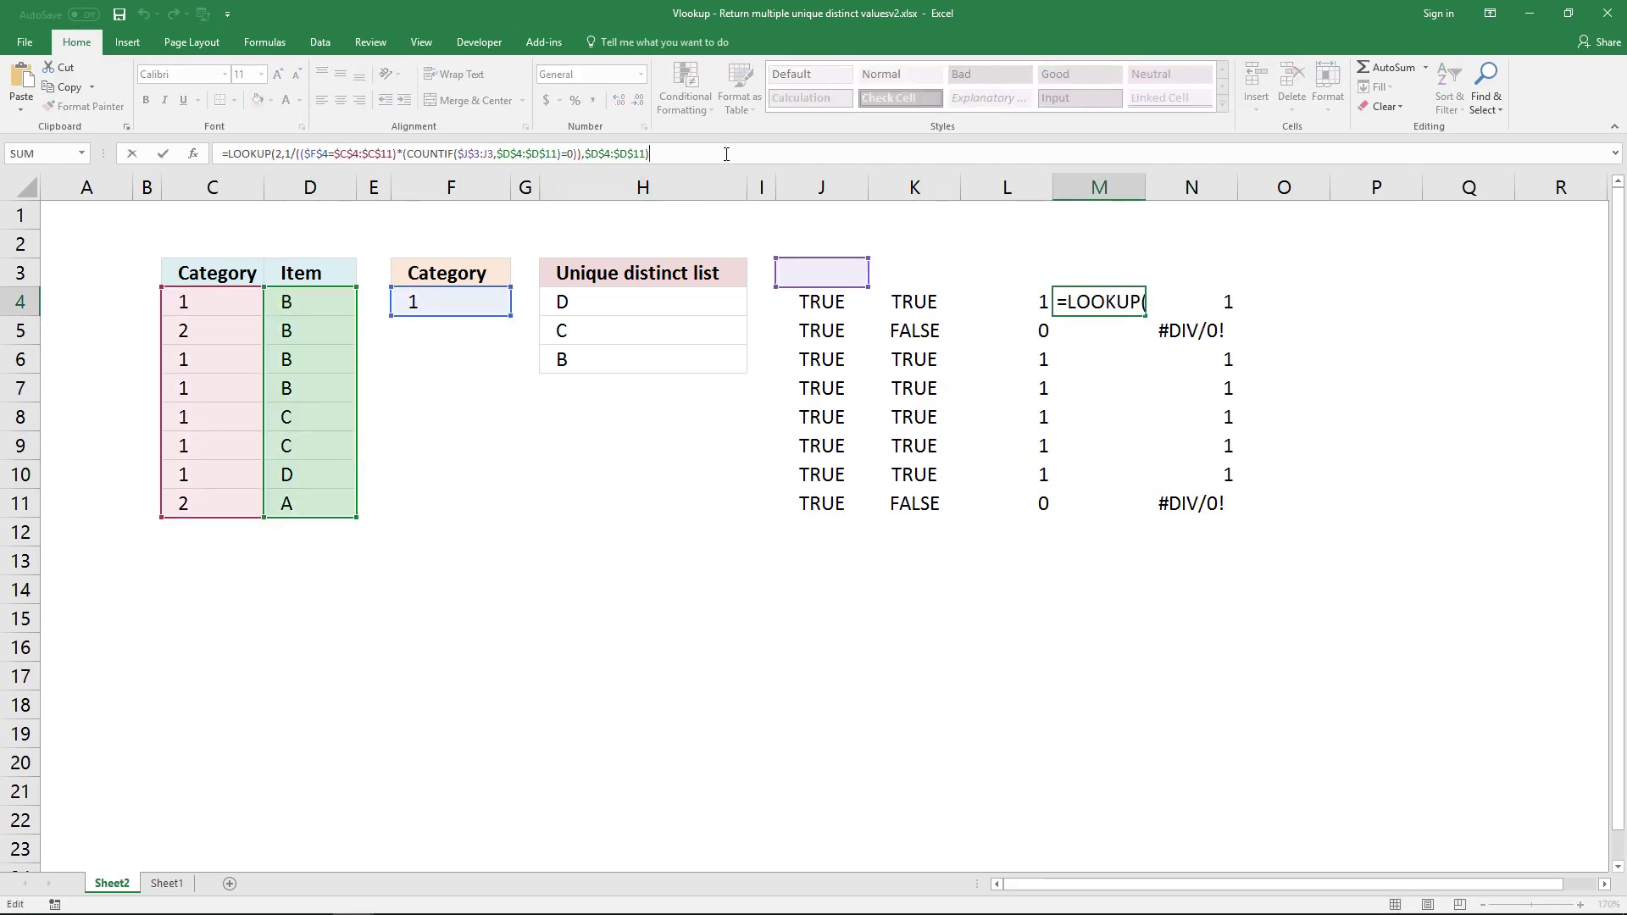
left_click_drag(827, 272, 1081, 264)
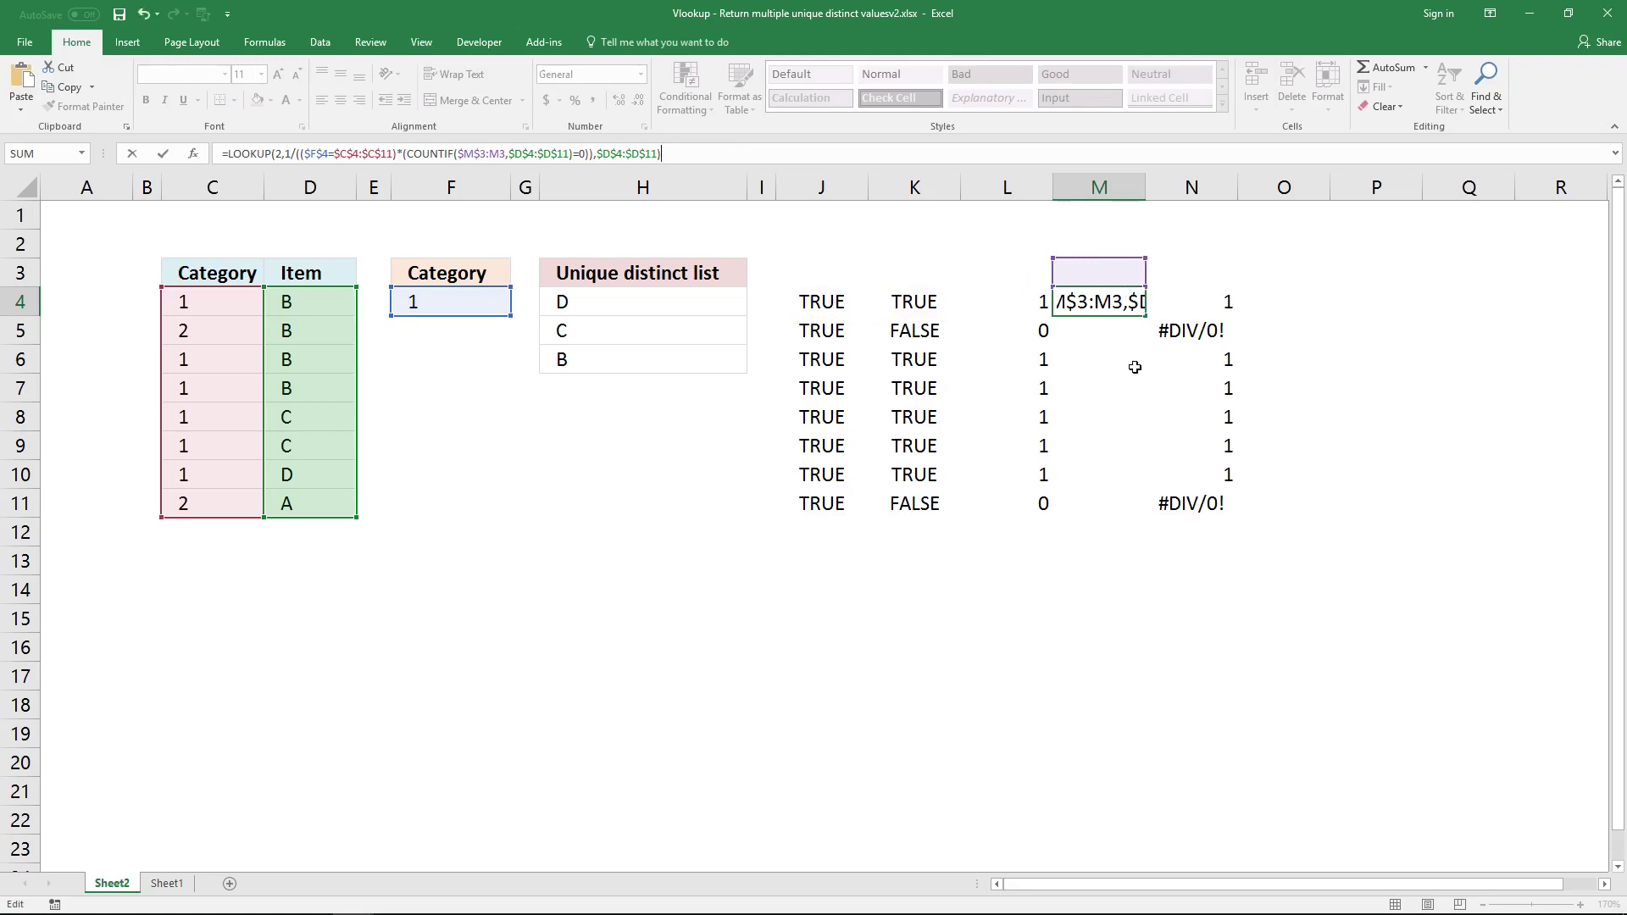
key("ctrl+shift+Return")
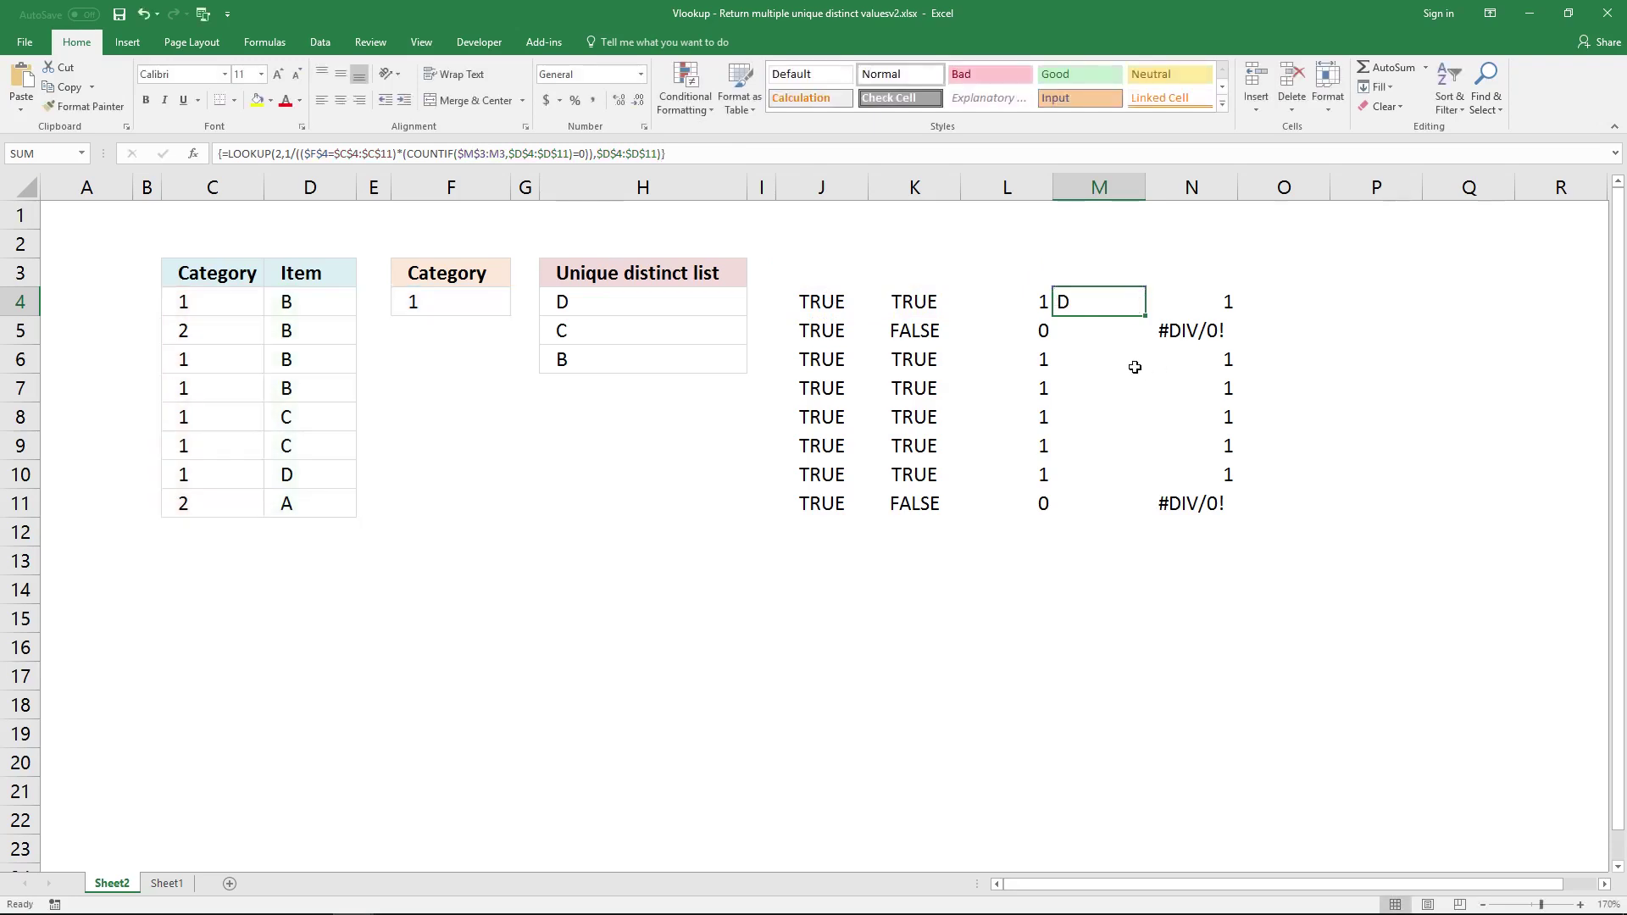
Fill M4's LOOKUP formula down through M8 and inspect the expanding COUNTIF range in M5 and M6.
left_click_drag(1148, 315, 1155, 424)
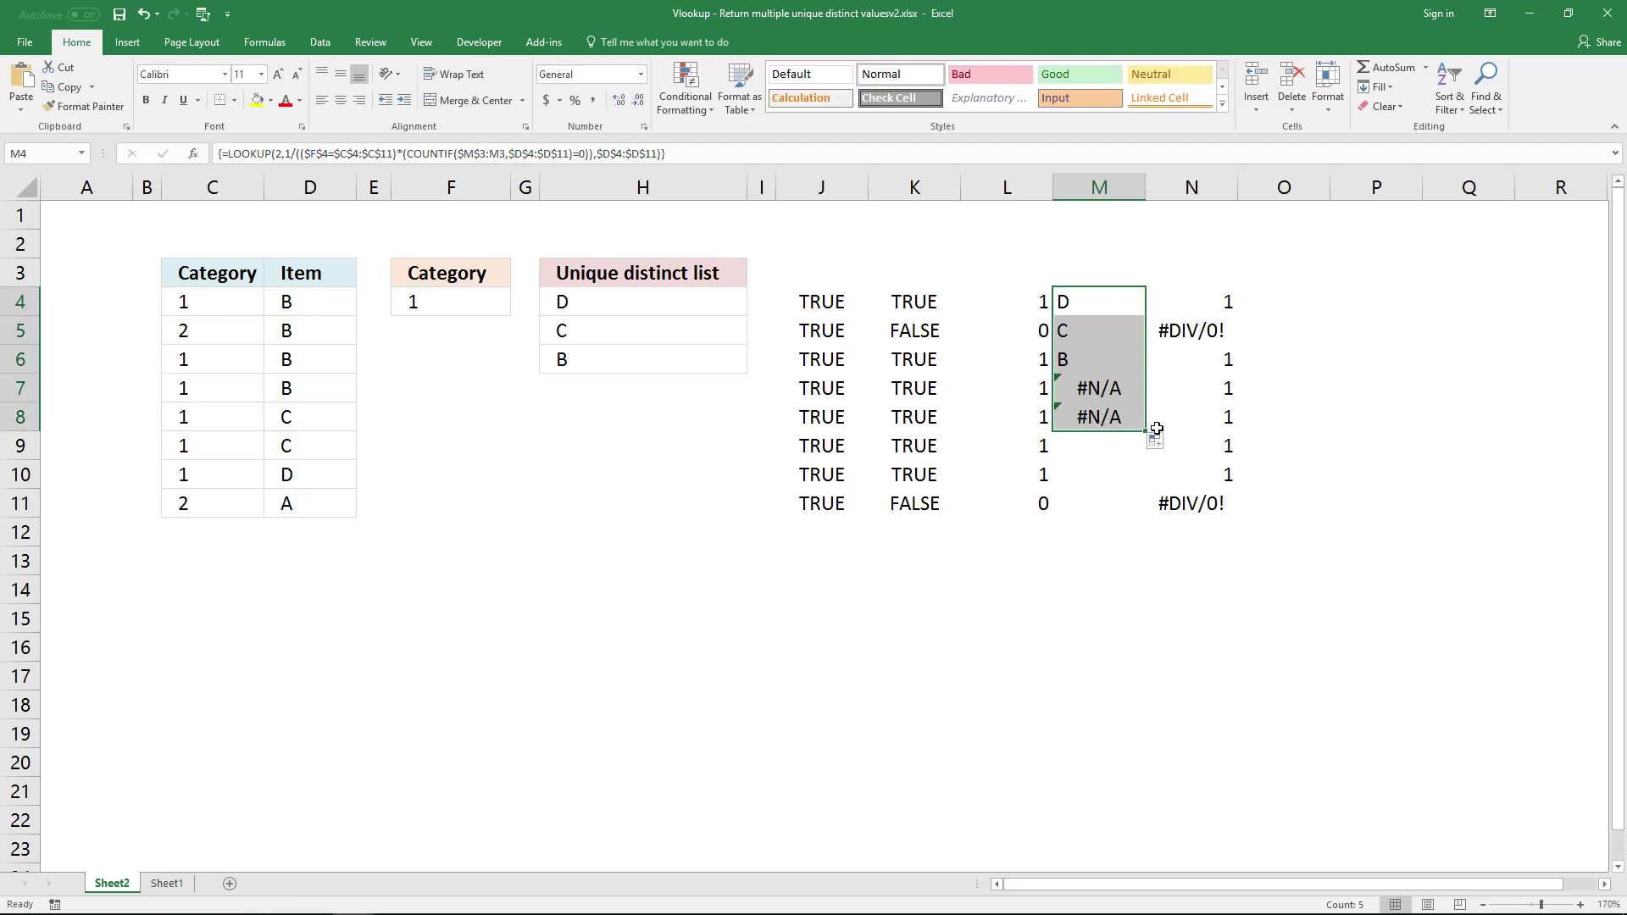
left_click(1083, 330)
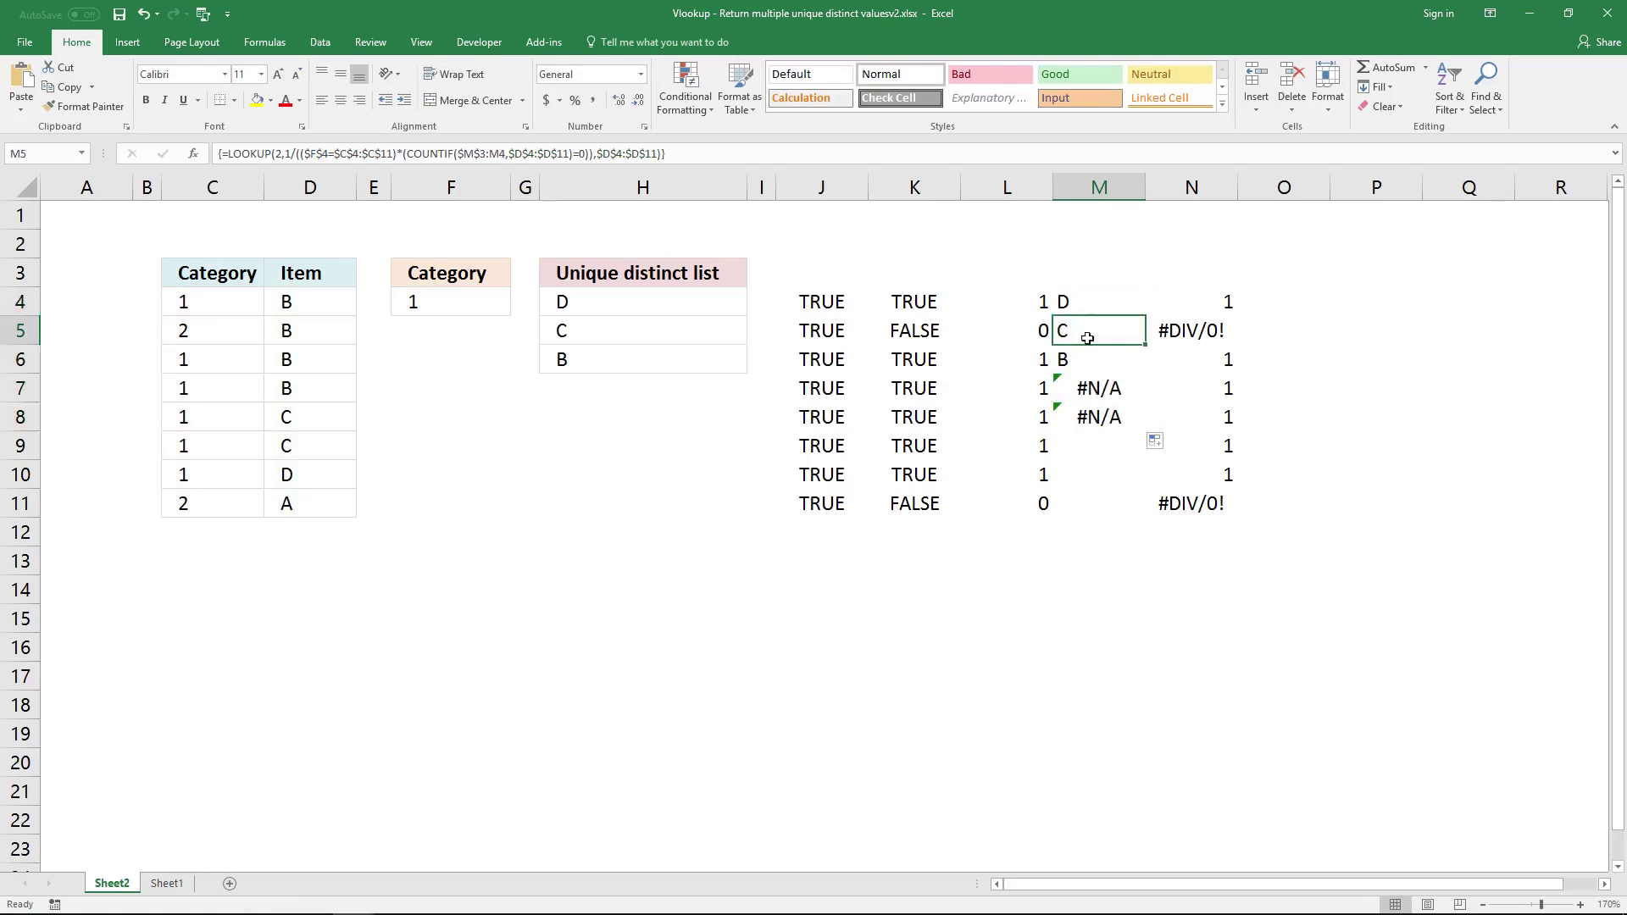
left_click(1094, 362)
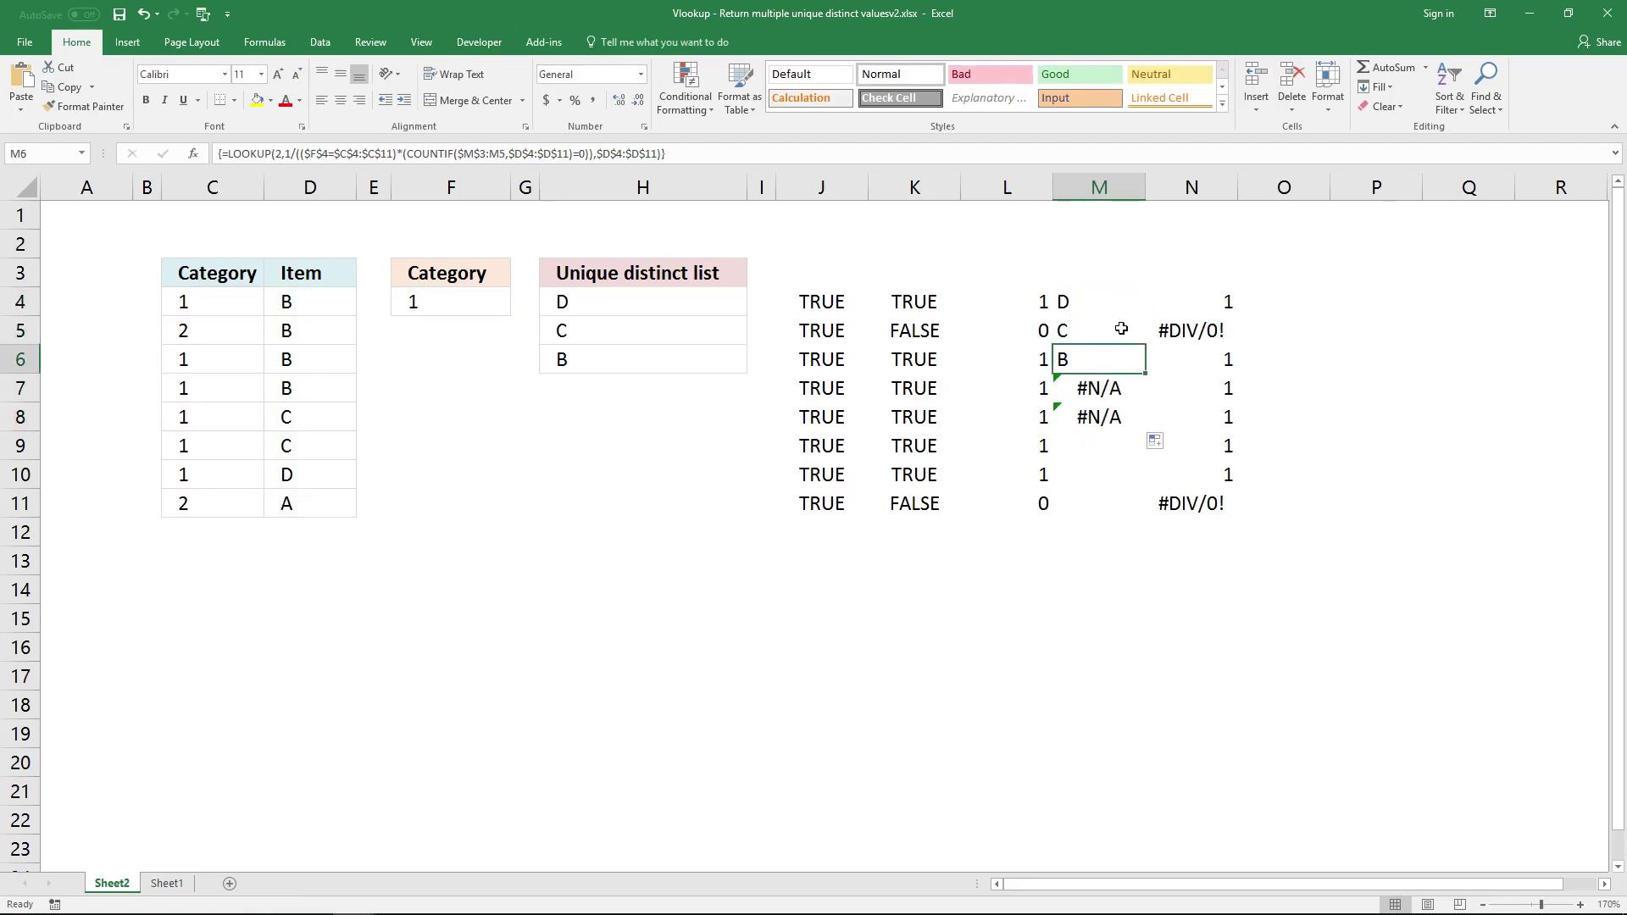